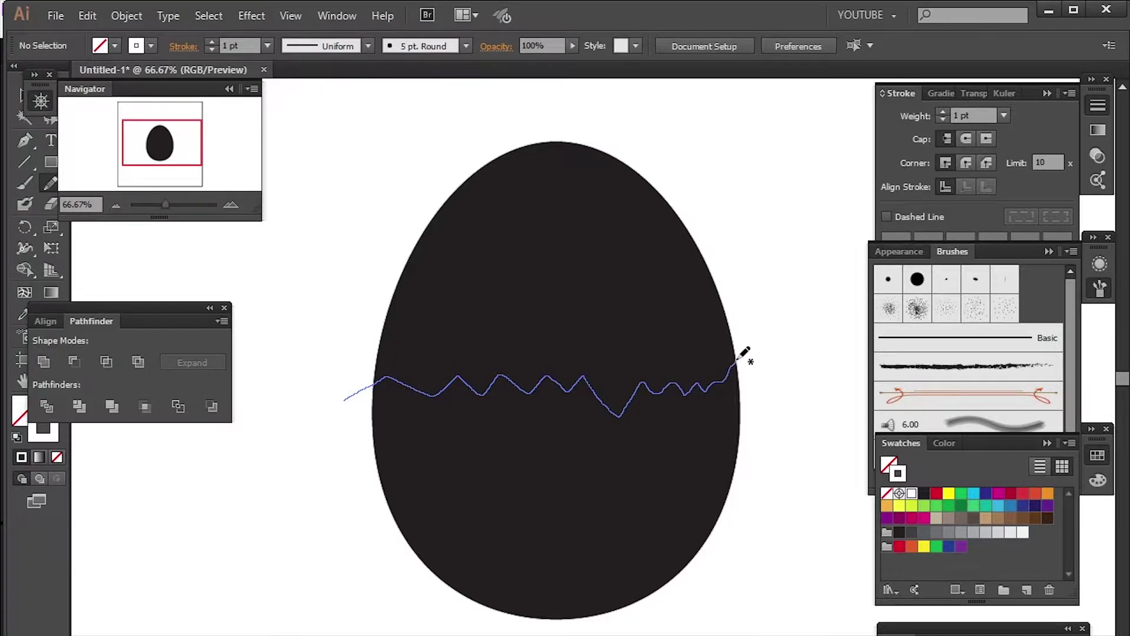
- Draw a jagged crack loop over the egg and use Shape Builder to split it into light grey halves
mouse_move(337, 416)
mouse_down()
mouse_move(351, 388)
mouse_move(349, 420)
mouse_up()
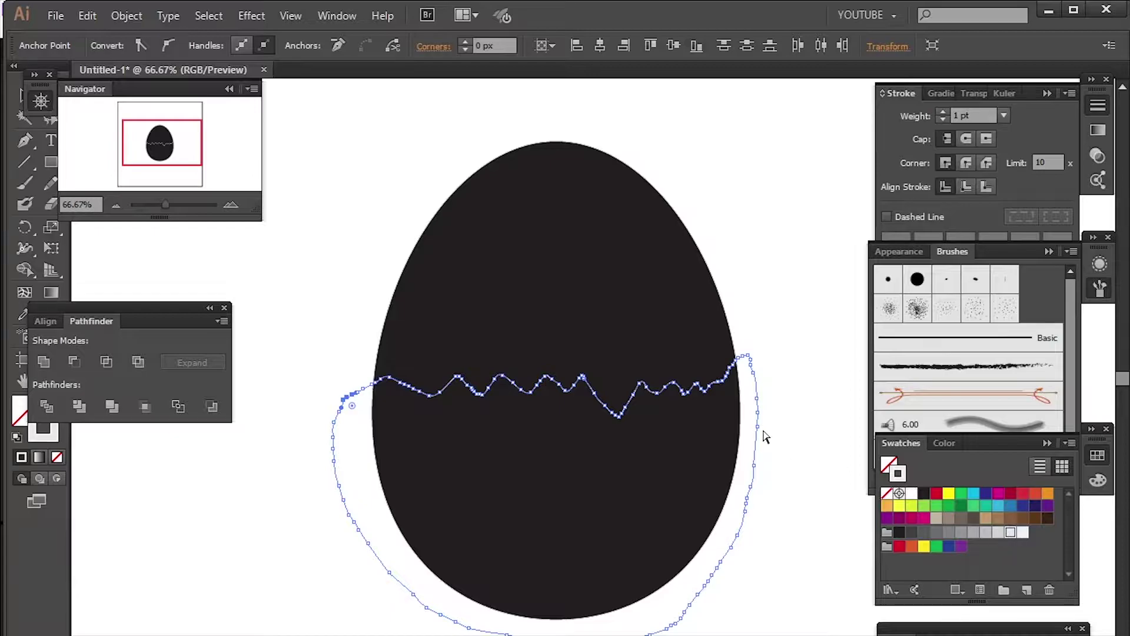
key(shift+x)
key(ctrl+a)
key(shift+m)
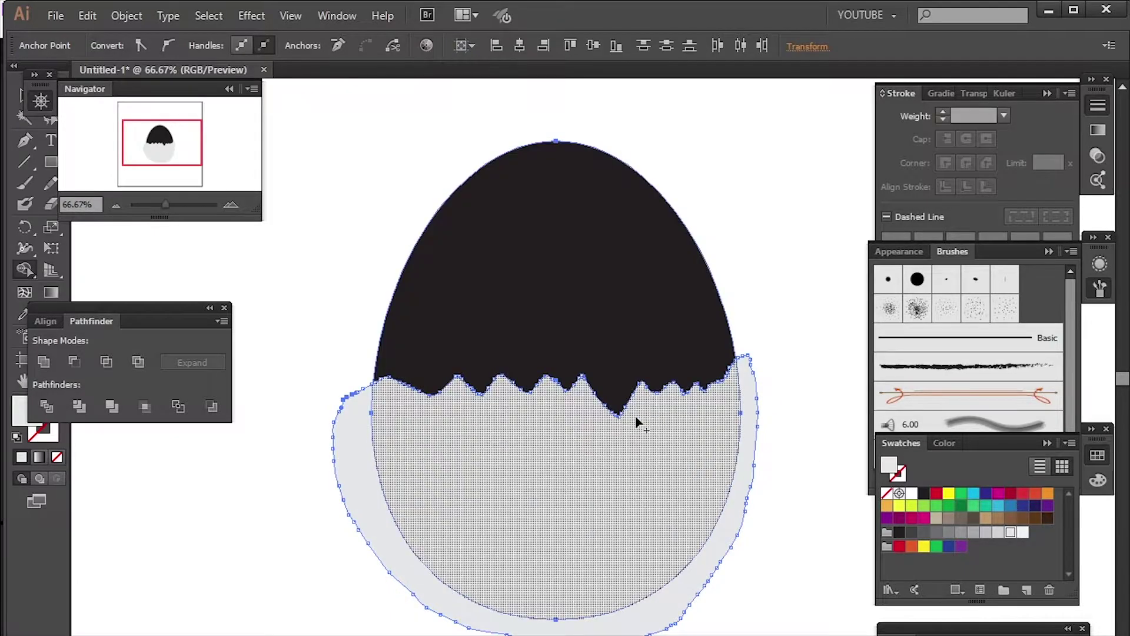
alt+click(751, 396)
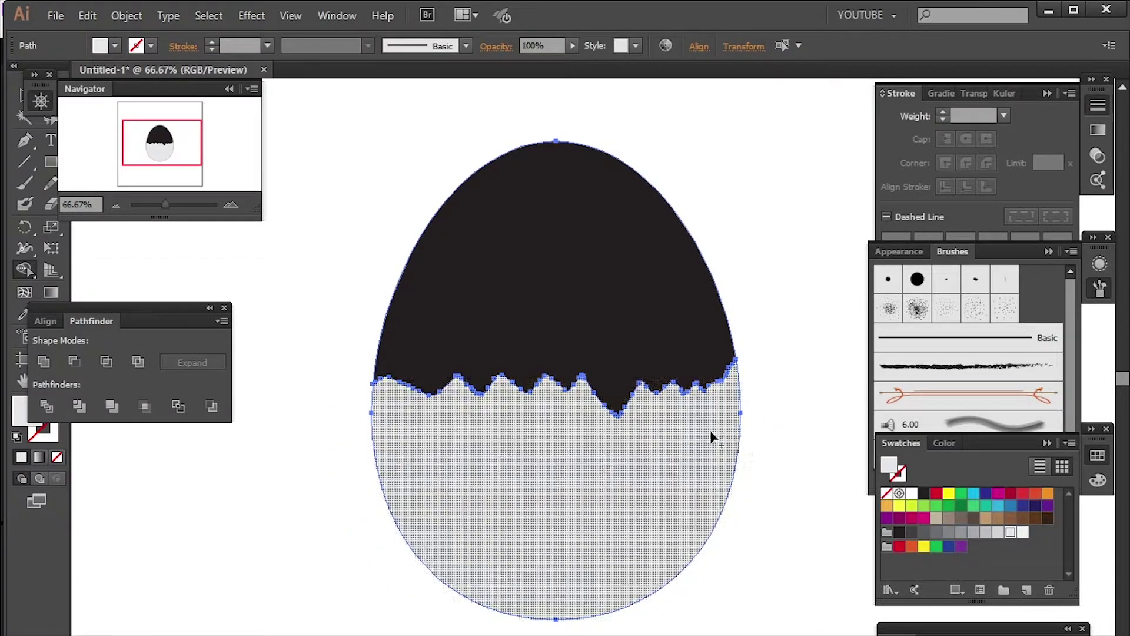
click(673, 362)
- Drag the egg's top half upward, away from the bottom half
key(v)
drag(638, 361, 642, 304)
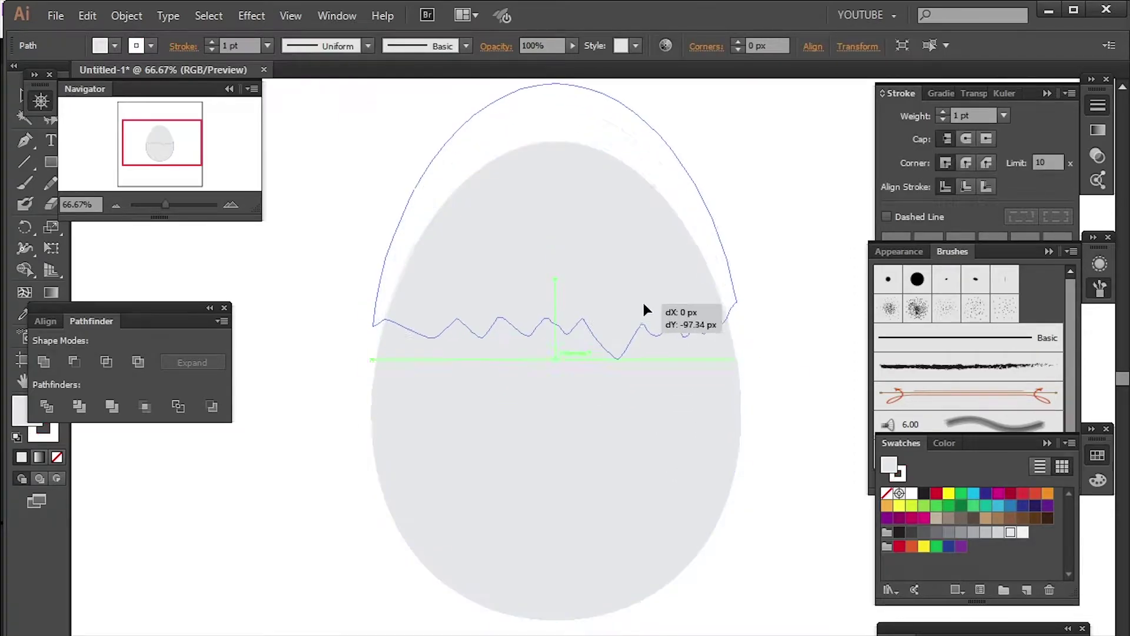
click(718, 422)
click(374, 352)
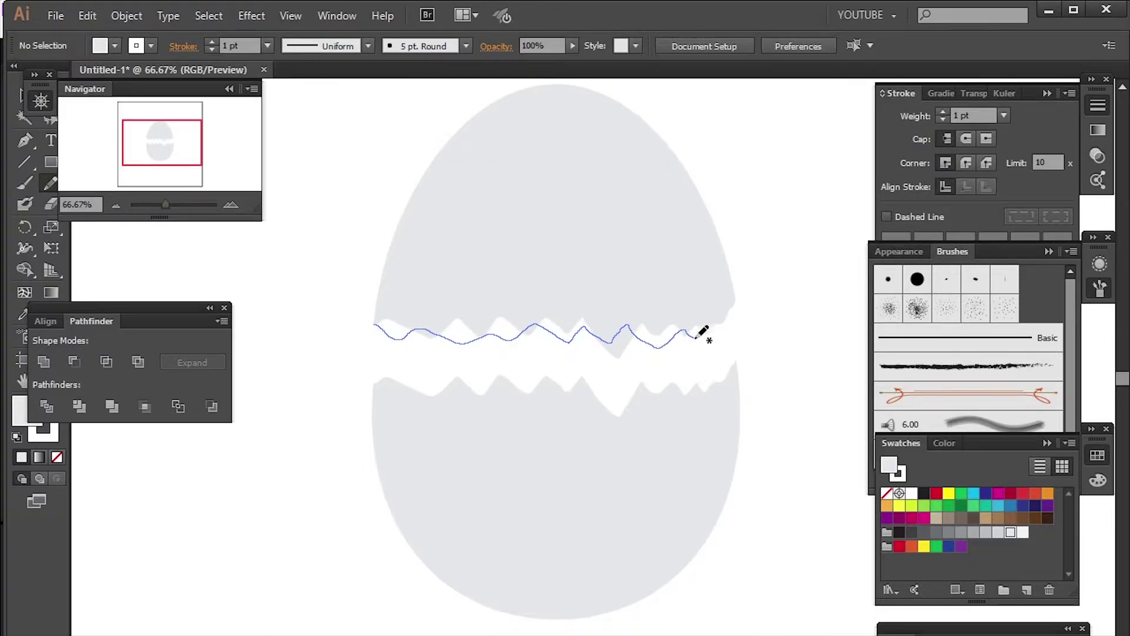
- Add a dark inner edge behind the top half's crack, with its right tip pulled up to the shell
drag(534, 252, 403, 322)
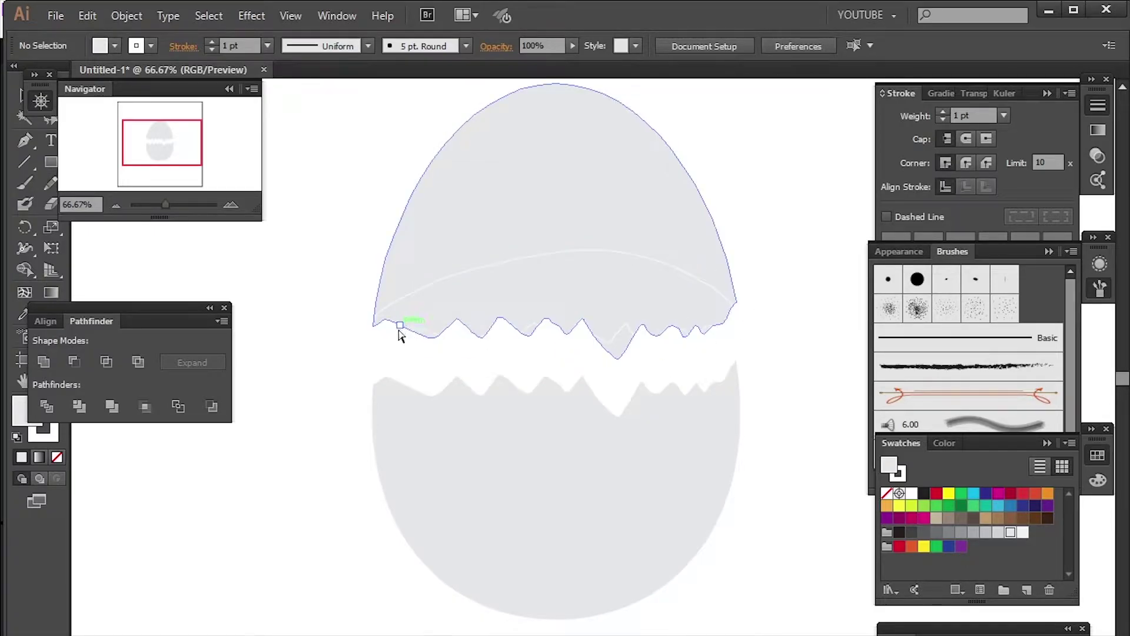
click(912, 545)
key(shift+x)
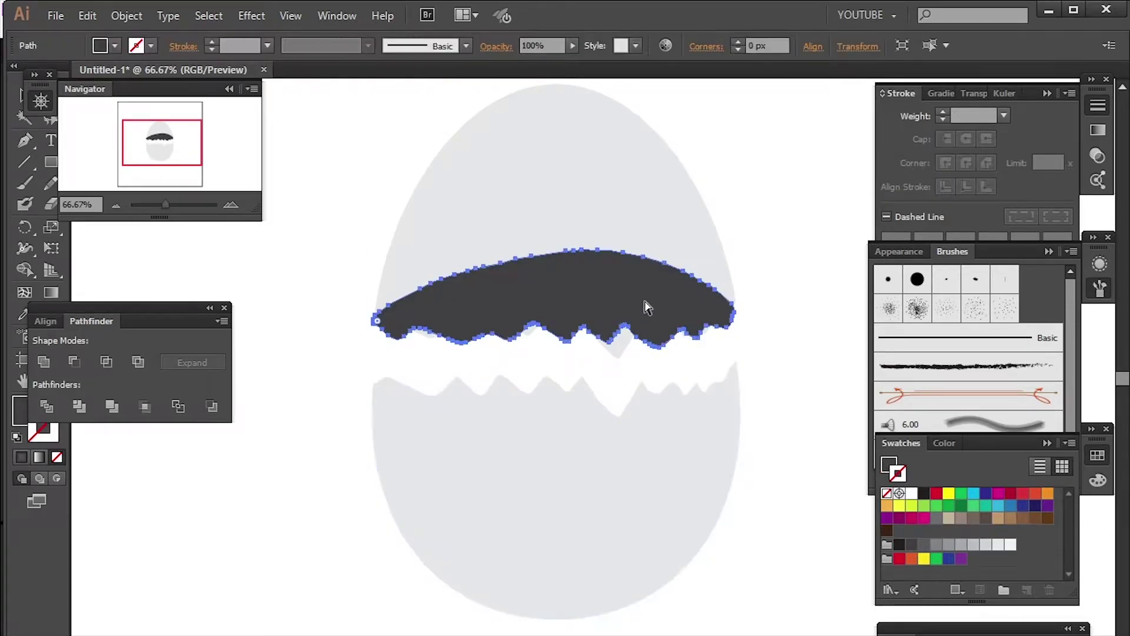
key(ctrl+shift+bracketleft)
click(778, 356)
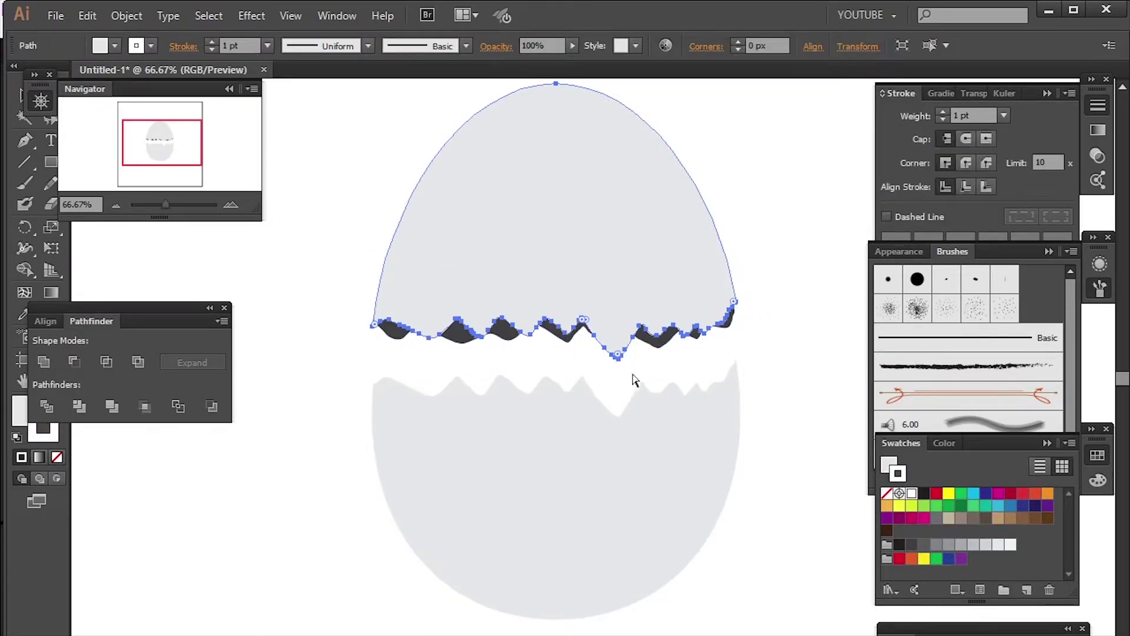
click(745, 312)
alt+scroll(745, 312, up, 5)
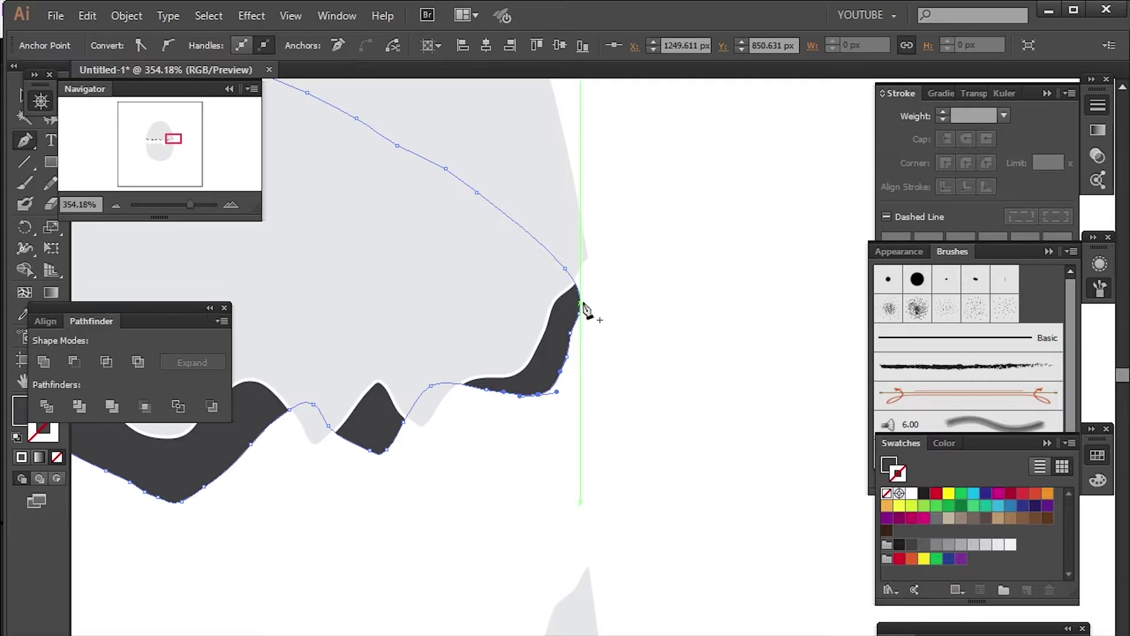
drag(583, 303, 589, 259)
click(639, 322)
alt+scroll(523, 393, down, 5)
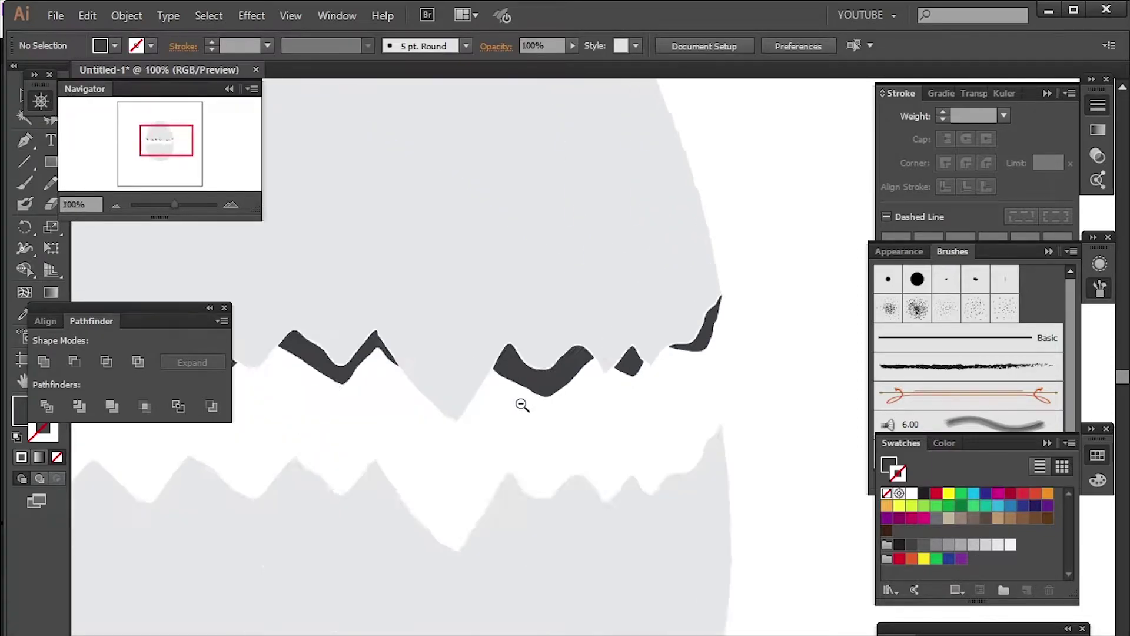
- Add a dark edge along the bottom half's crack and raise the top half further
key(n)
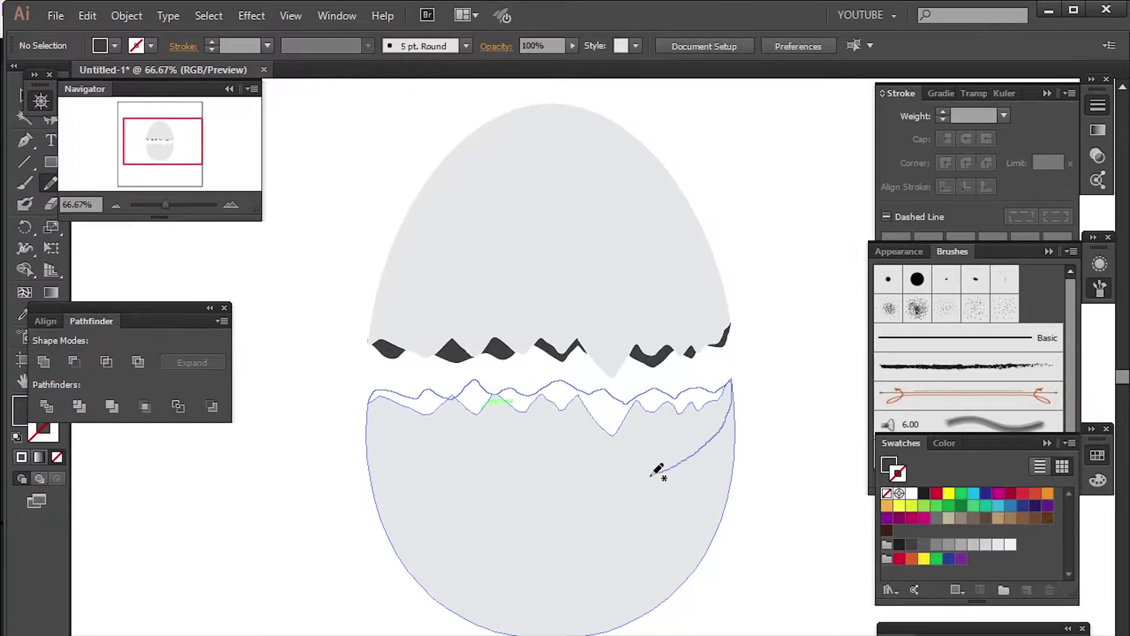
drag(375, 398, 373, 394)
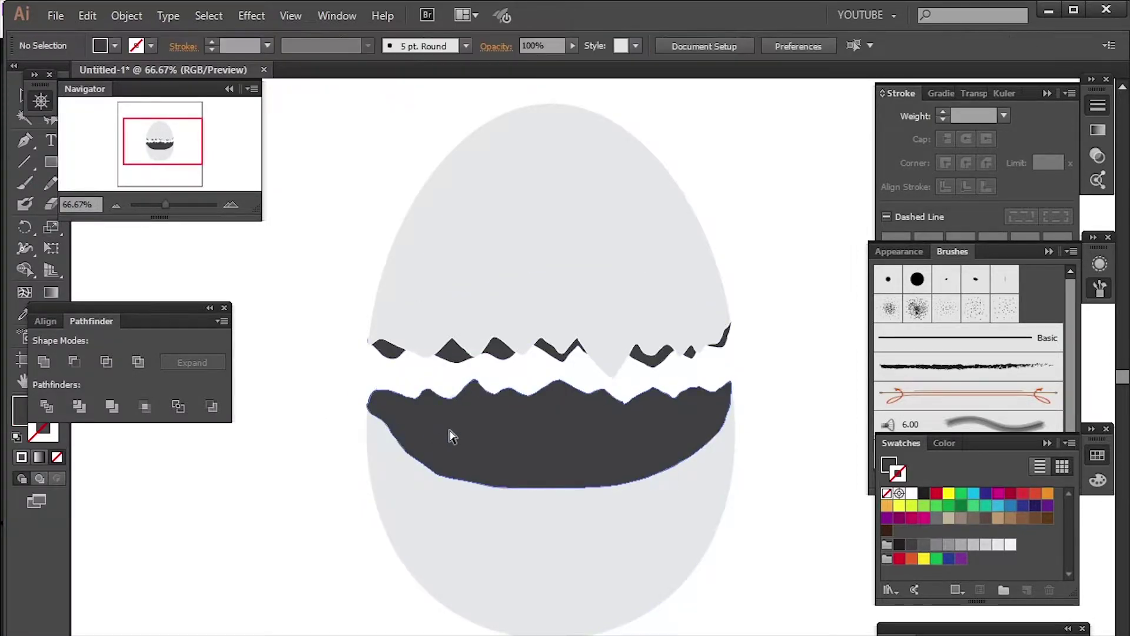
click(450, 434)
click(757, 433)
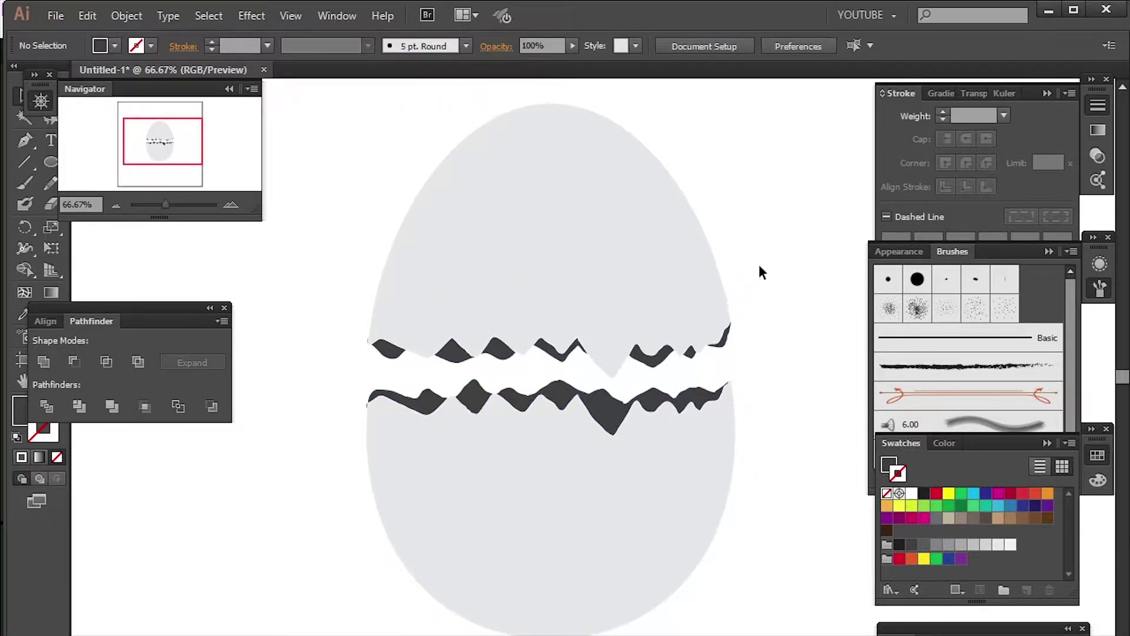
drag(683, 321, 683, 238)
- Draw a circle centred between the shell halves and cut it
click(769, 409)
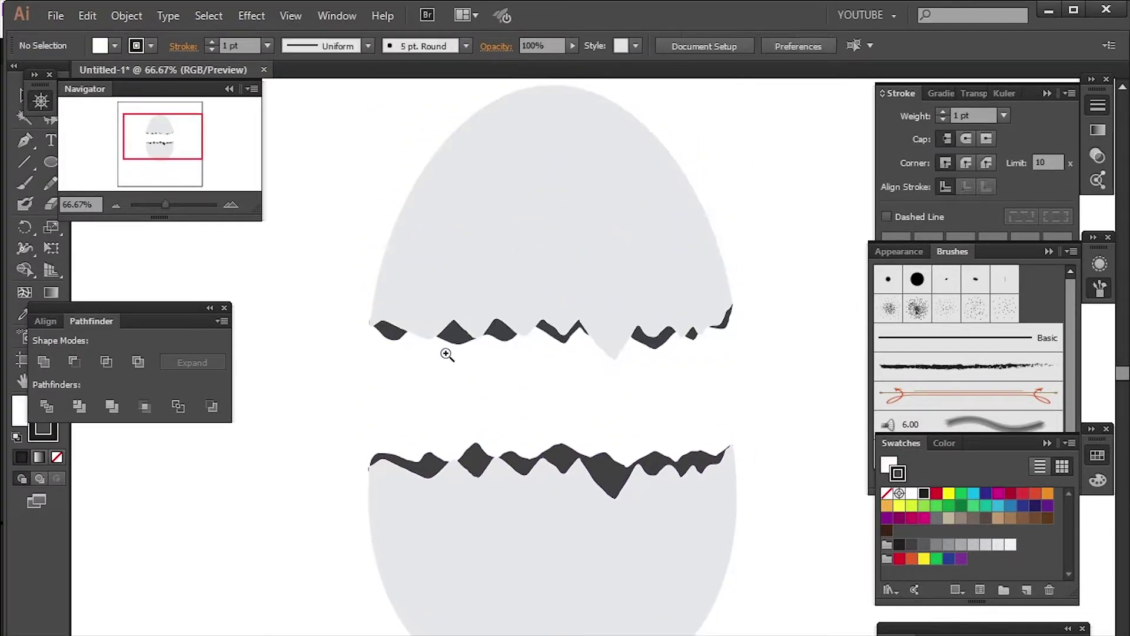
drag(553, 389, 676, 517)
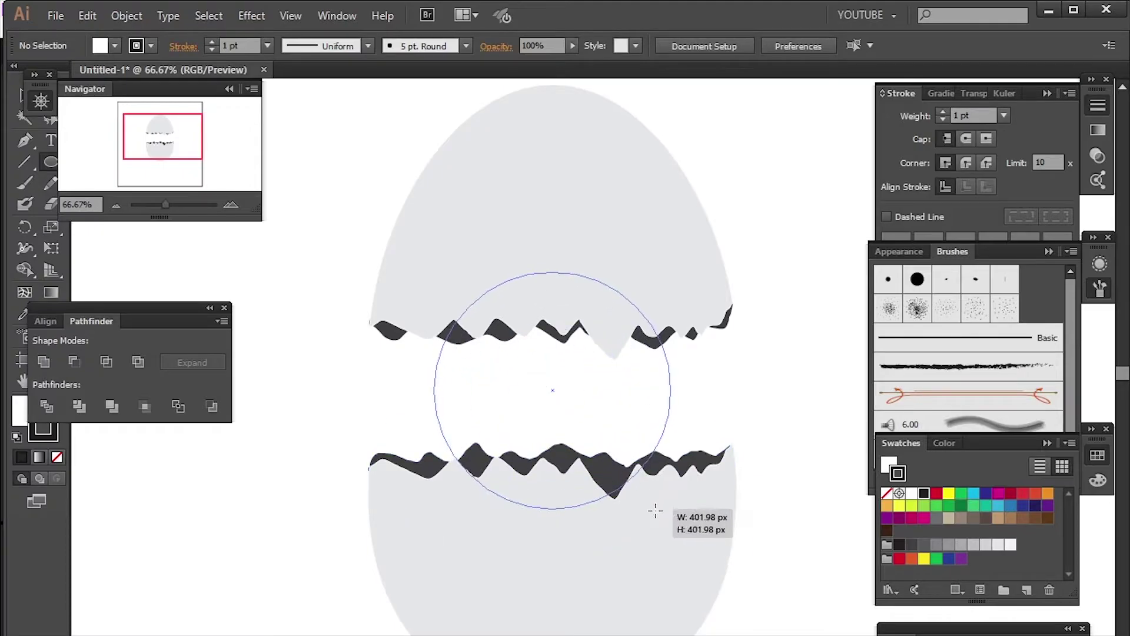
click(779, 259)
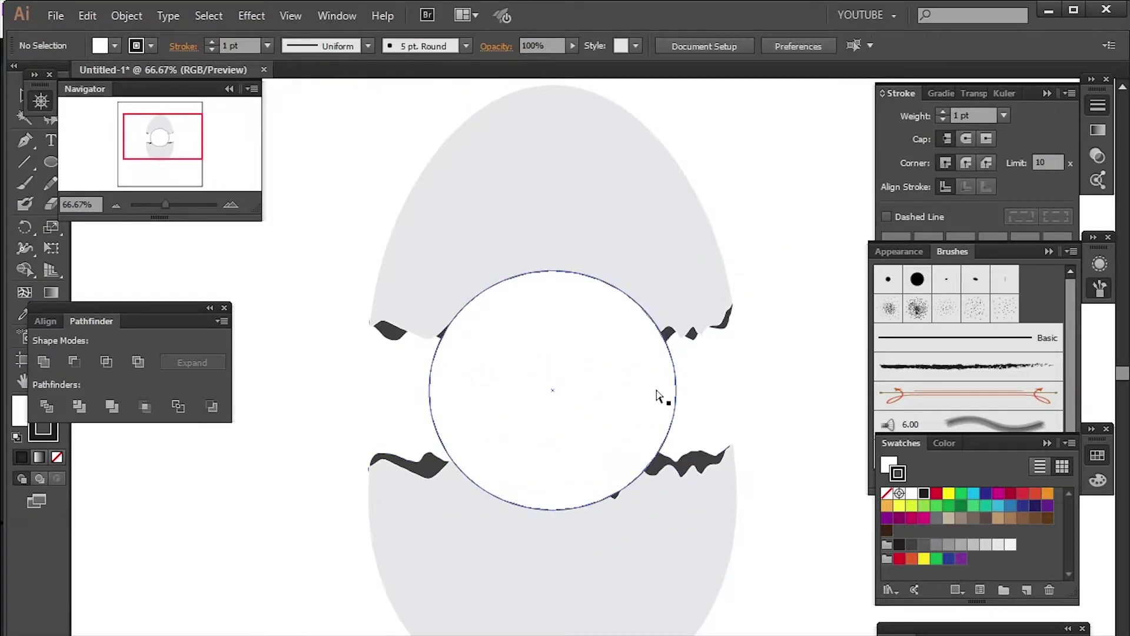
click(661, 396)
key(Delete)
- Paste the circle behind both shell halves and fill it orange
click(575, 356)
key(ctrl+a)
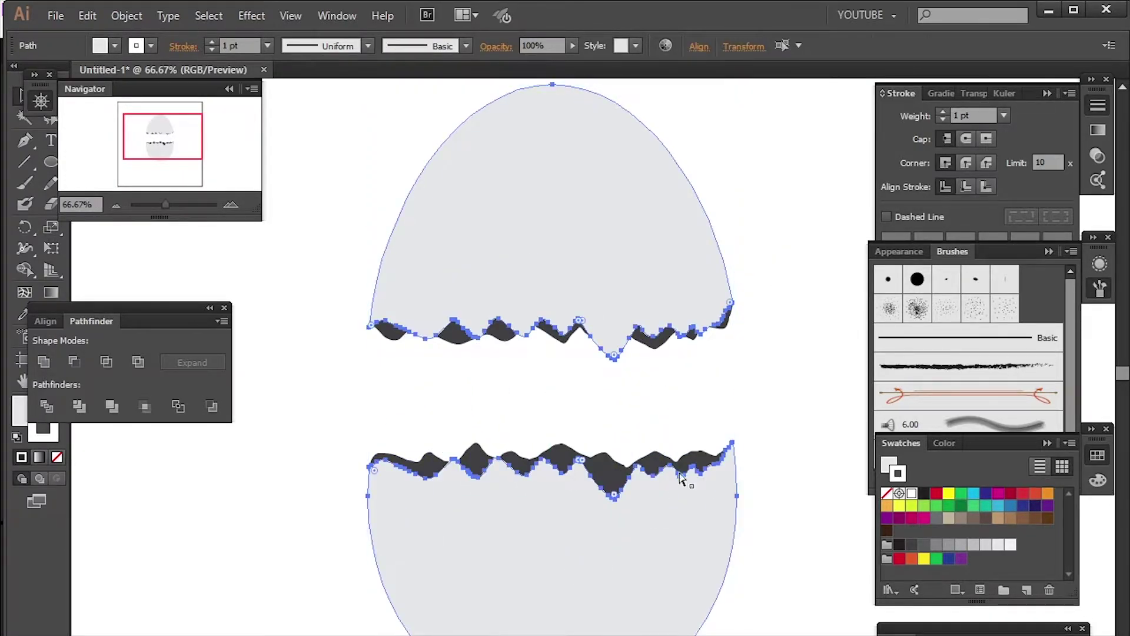
key(ctrl+z)
click(887, 505)
click(752, 412)
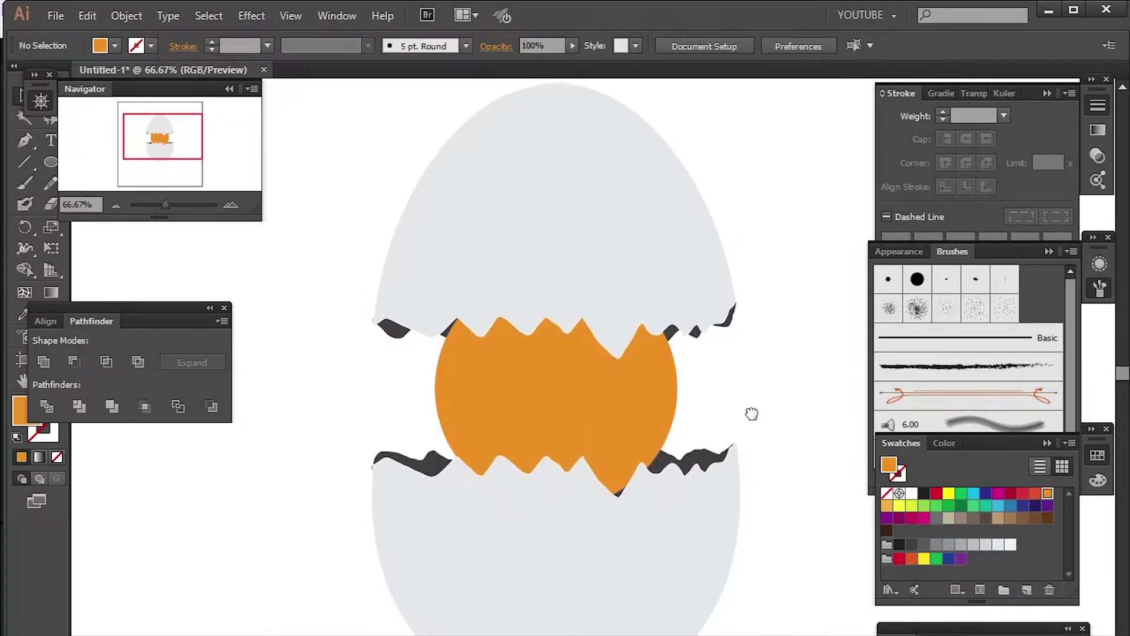
click(652, 471)
shift+click(565, 236)
click(782, 474)
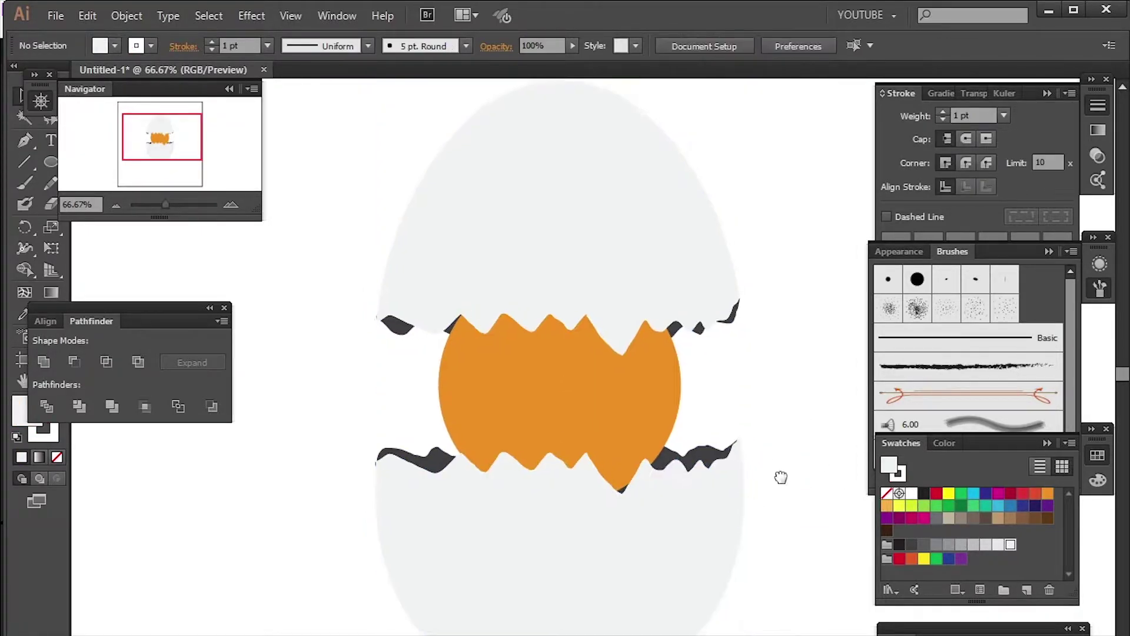
- Pull the shell's corner point at the left crack tip onto the dark inner edge
drag(339, 283, 387, 324)
click(515, 450)
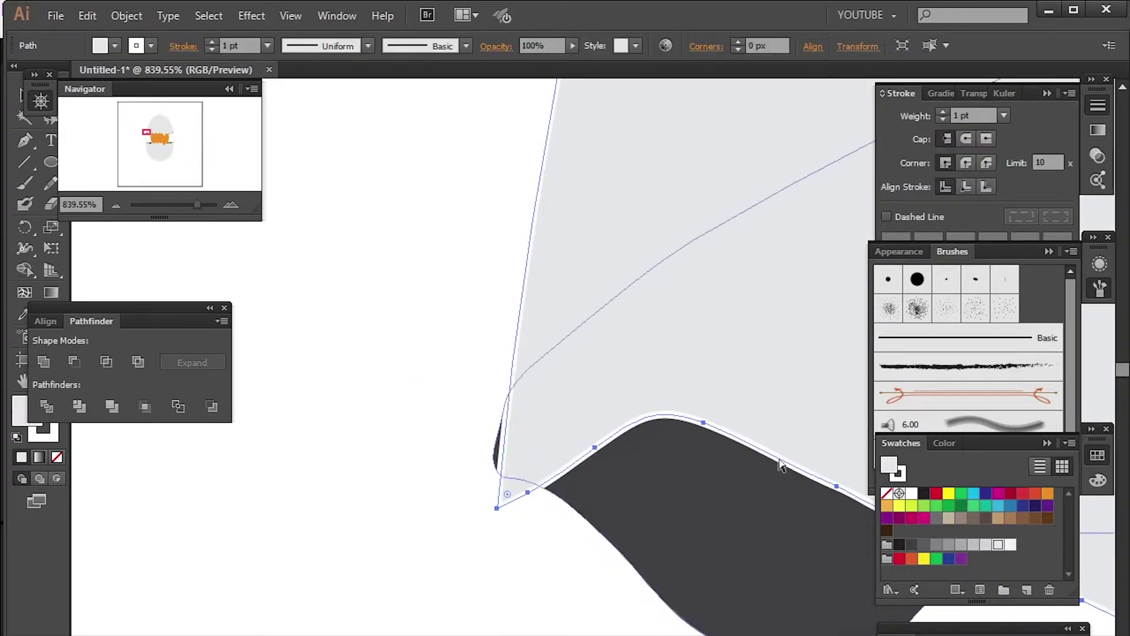
click(486, 454)
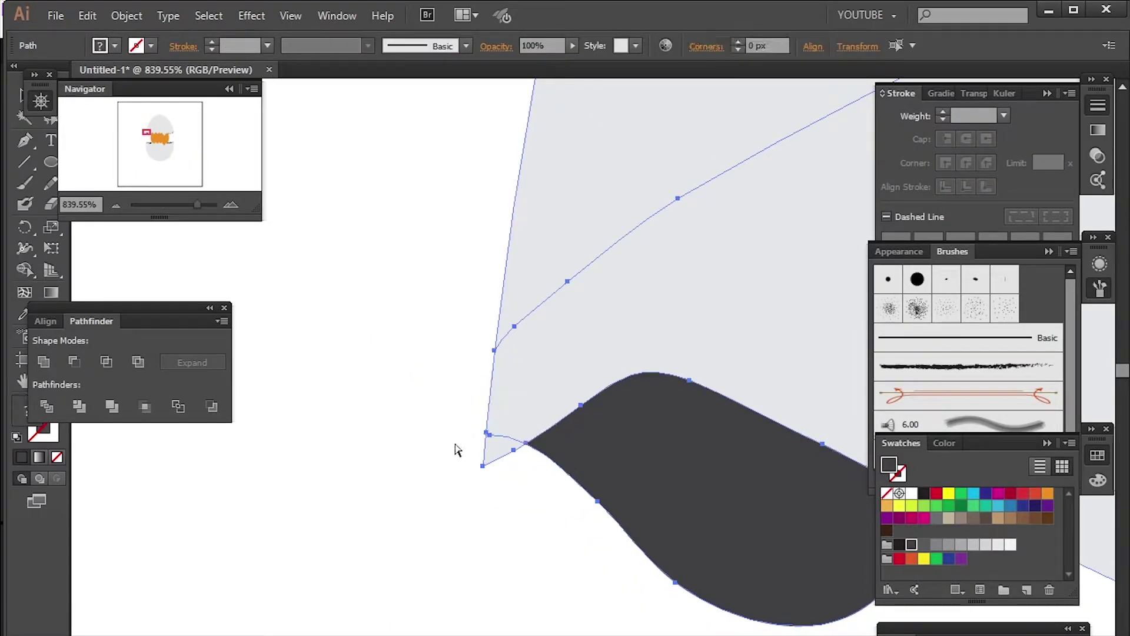
key(ctrl+0)
drag(407, 353, 454, 392)
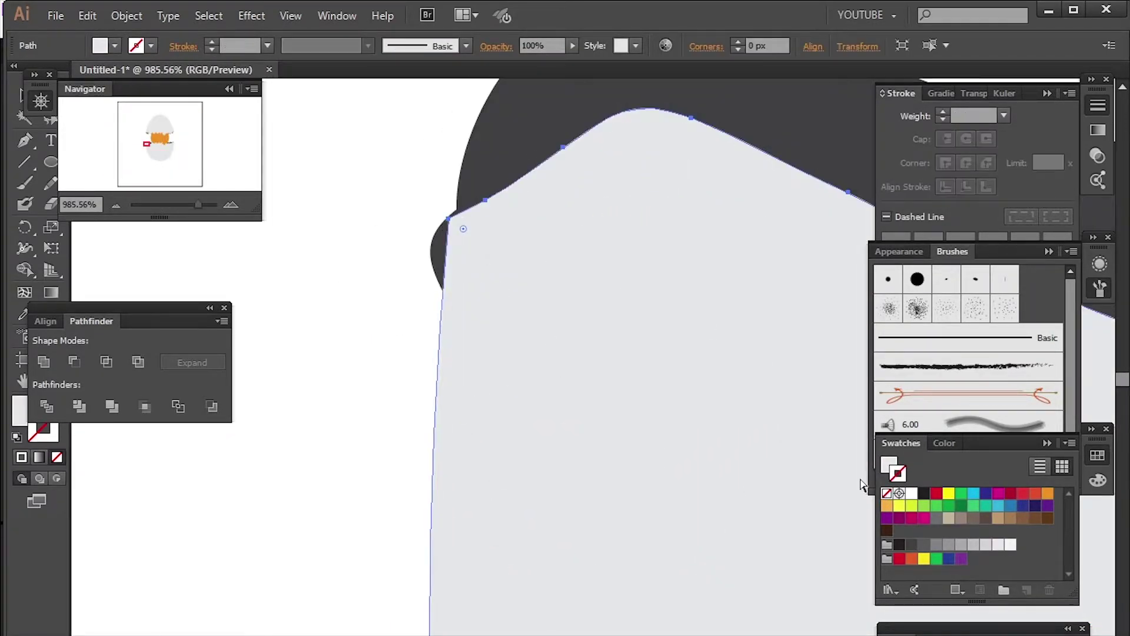
drag(456, 213, 451, 218)
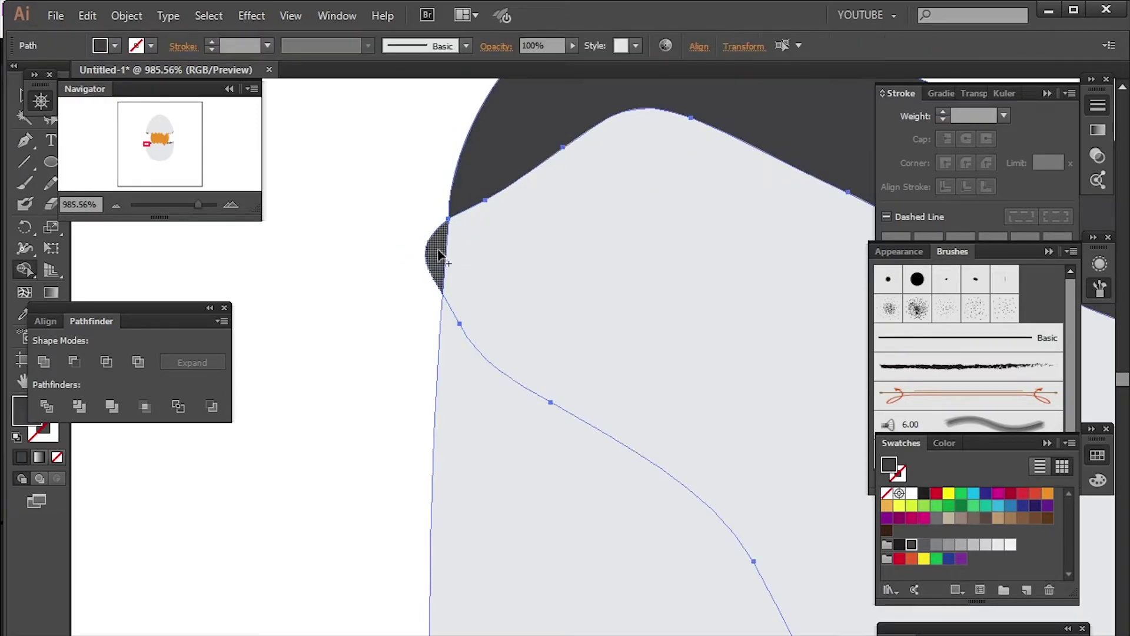
key(ctrl+shift+a)
key(ctrl+0)
alt+click(574, 374)
- Draw an artboard-sized rectangle behind the egg with no outline
alt+click(597, 512)
key(m)
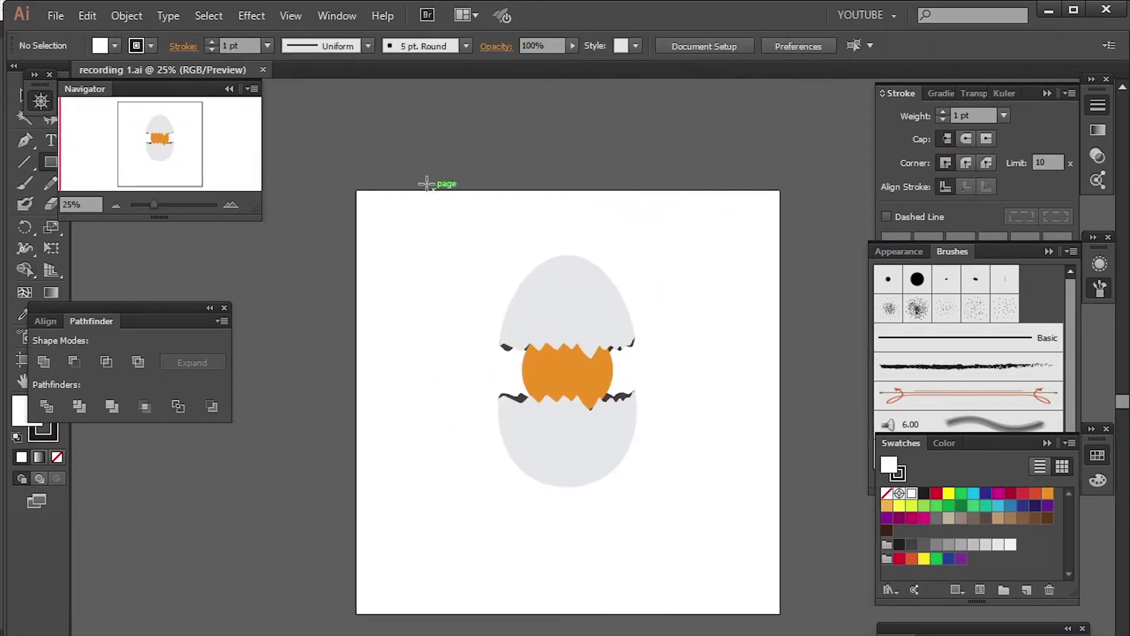
drag(347, 189, 795, 624)
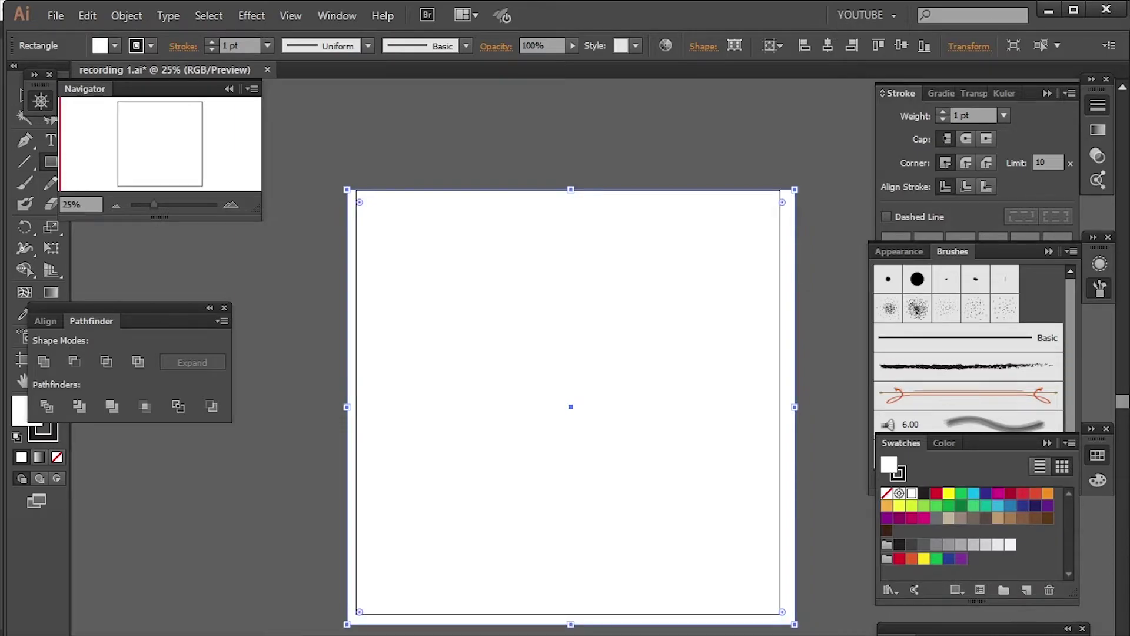
key(ctrl+shift+bracketleft)
key(i)
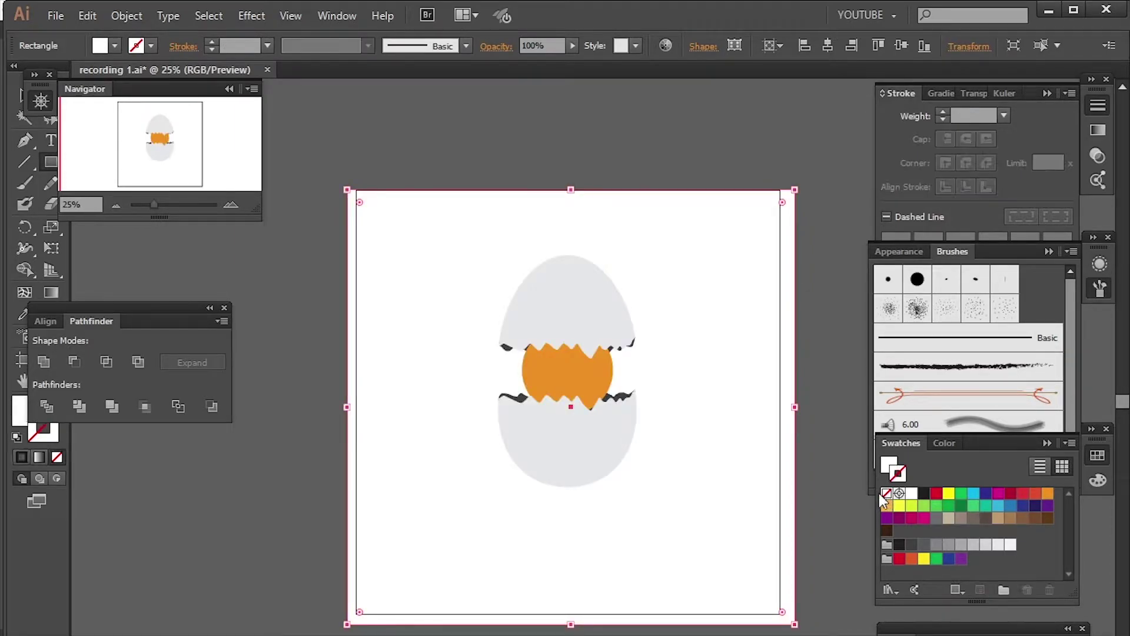
click(613, 479)
- Set the background rectangle's fill to hex d0d5d8
double_click(889, 467)
click(929, 441)
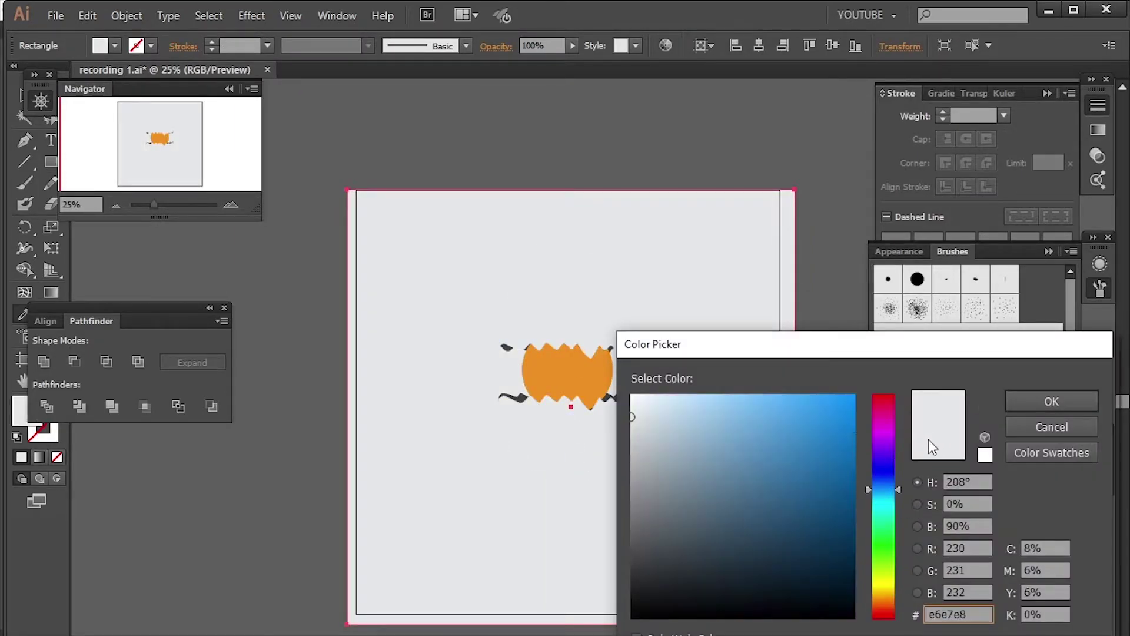
click(1052, 401)
key(ctrl+equal)
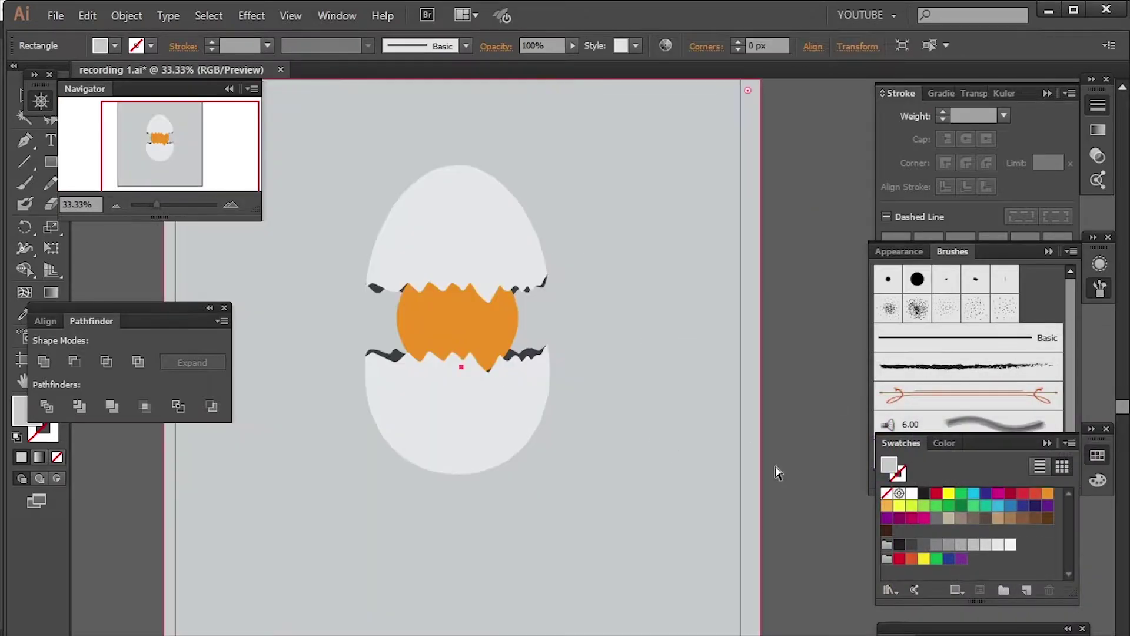
double_click(891, 466)
click(929, 614)
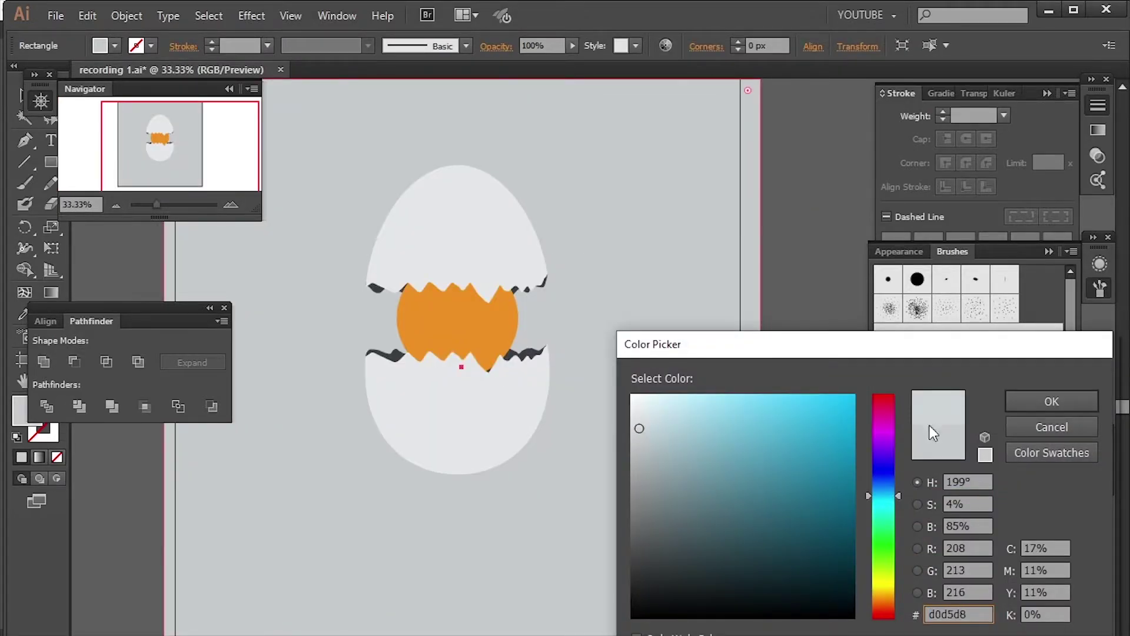
key(Return)
key(ctrl+shift+a)
key(ctrl+equal)
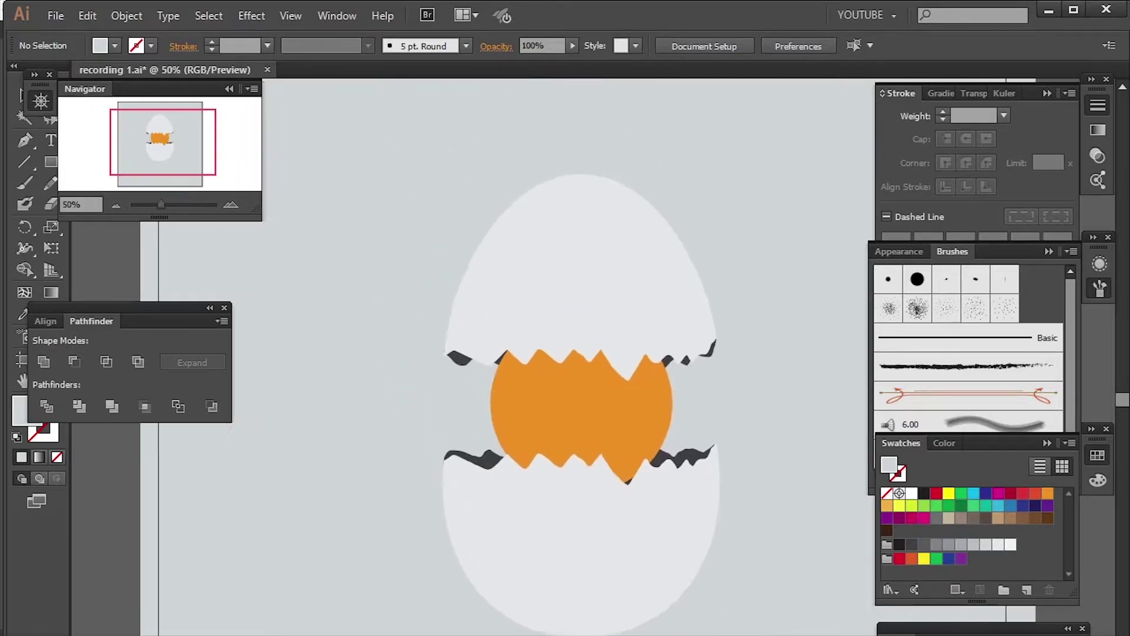
- Smooth the jagged top edge of the orange yolk
click(588, 330)
click(594, 407)
scroll(595, 365, up, 4)
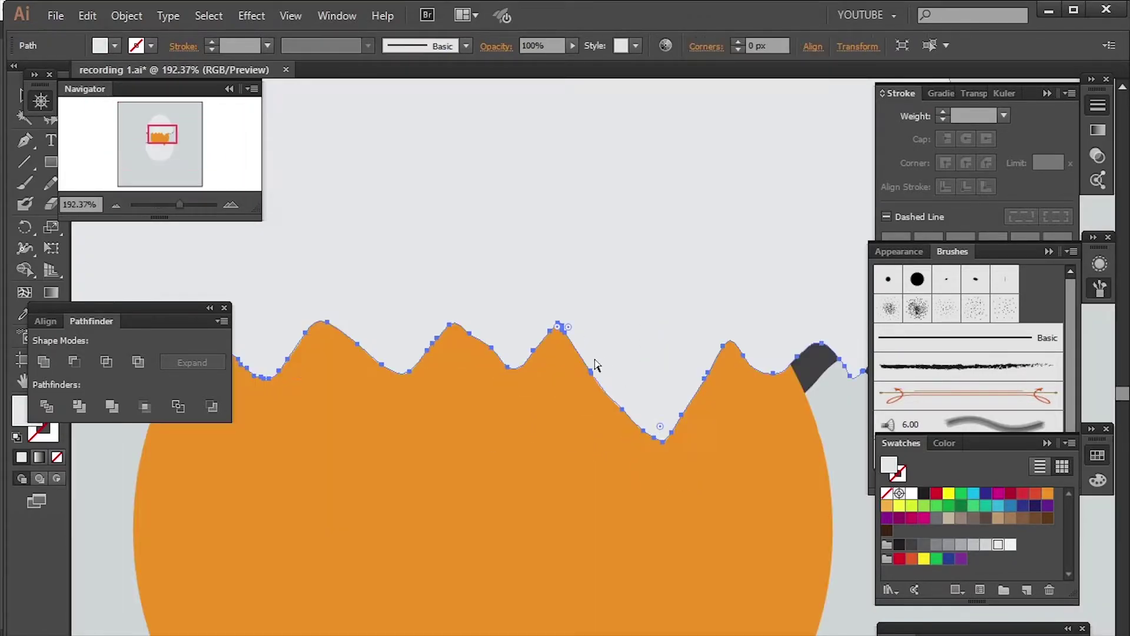
click(595, 366)
key(ctrl+1)
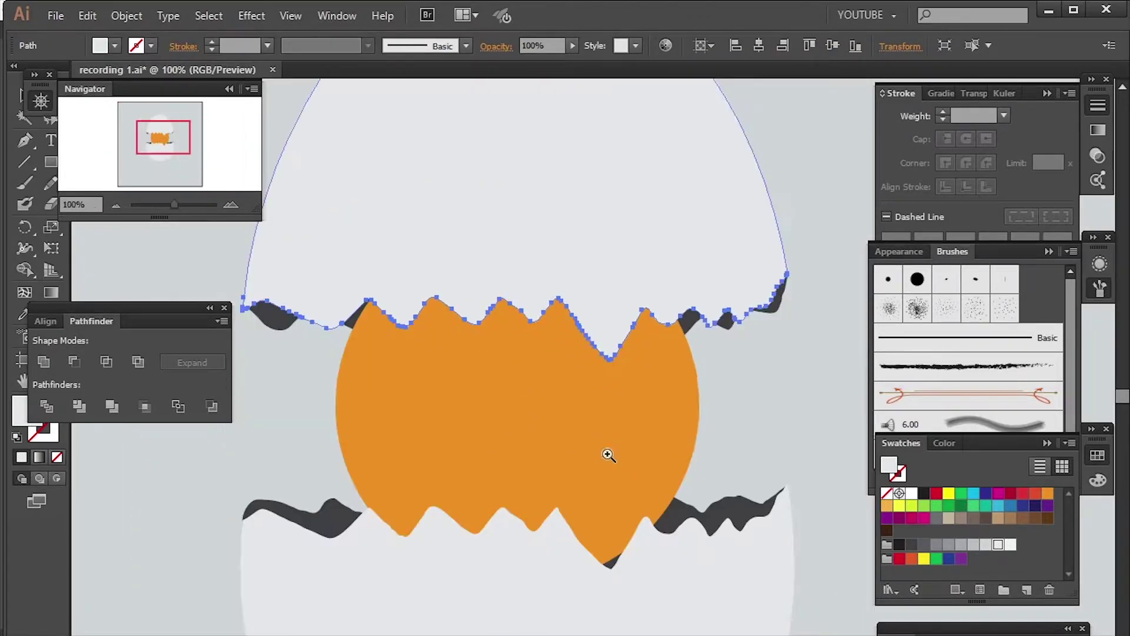
drag(459, 259, 605, 385)
drag(469, 285, 609, 373)
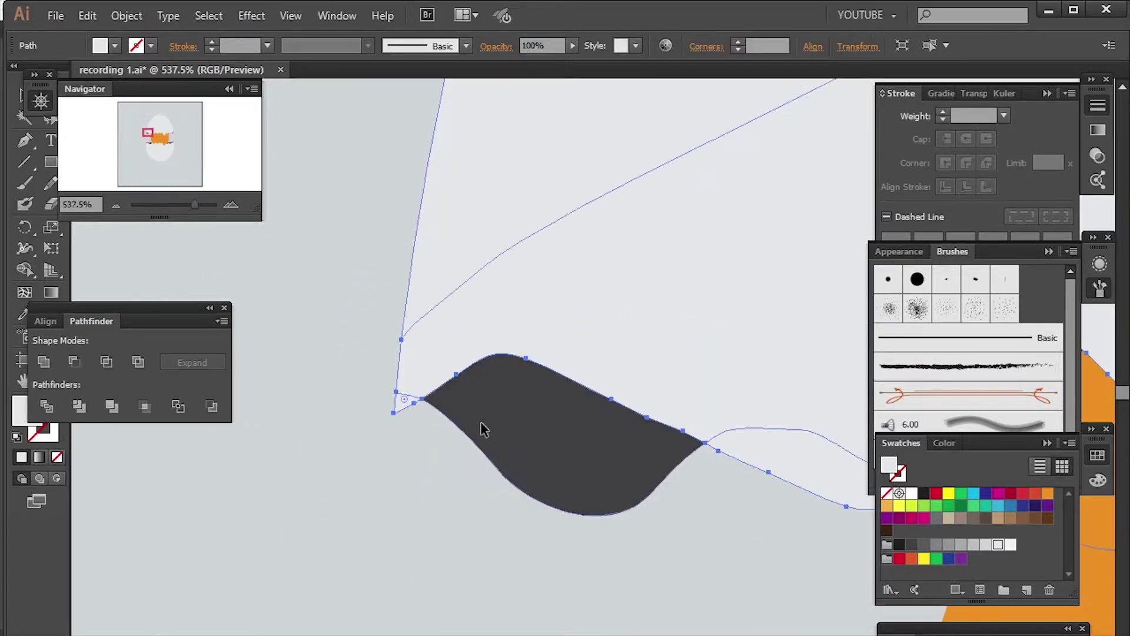
- Move a point of the dark crack shadow so it meets the shell's left tip
drag(418, 401, 412, 404)
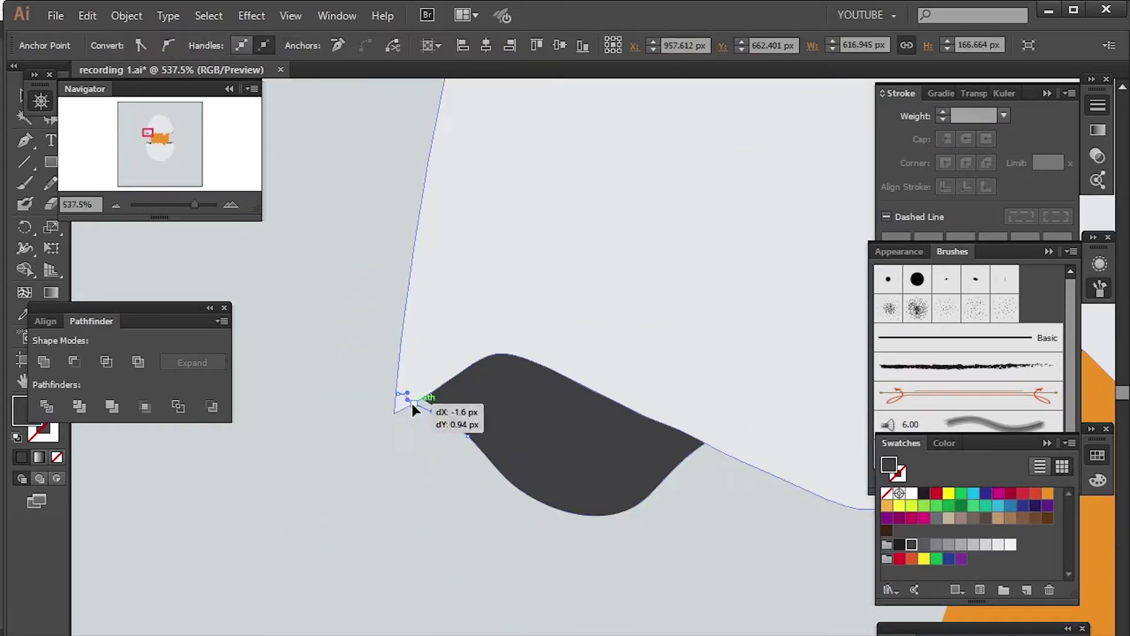
click(457, 442)
key(r)
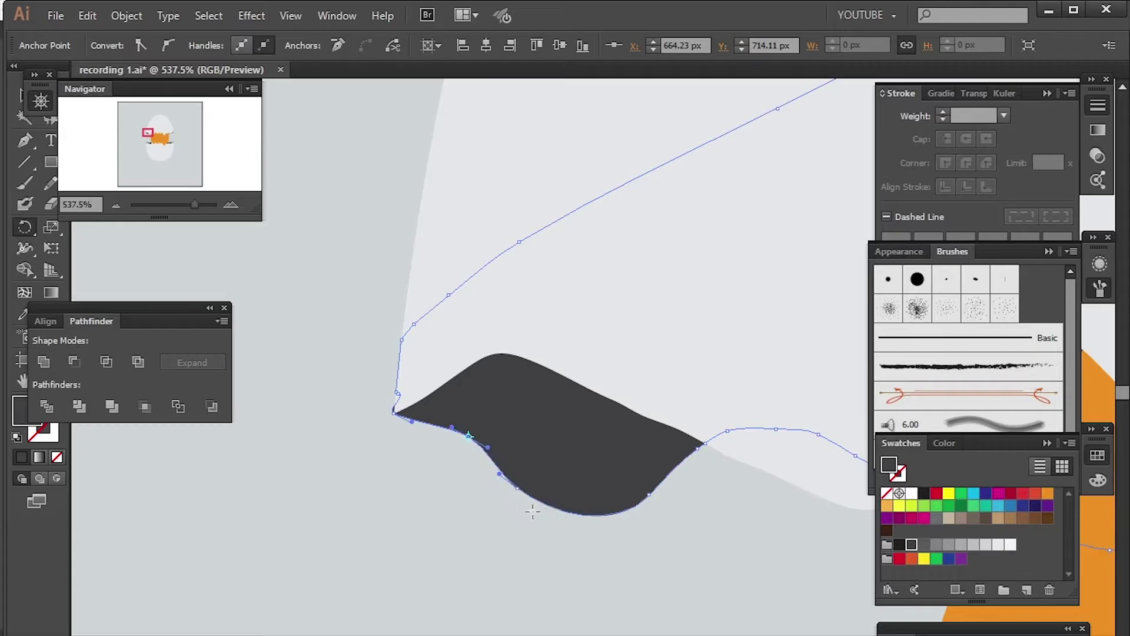
scroll(533, 511, down, 4)
scroll(687, 462, down, 3)
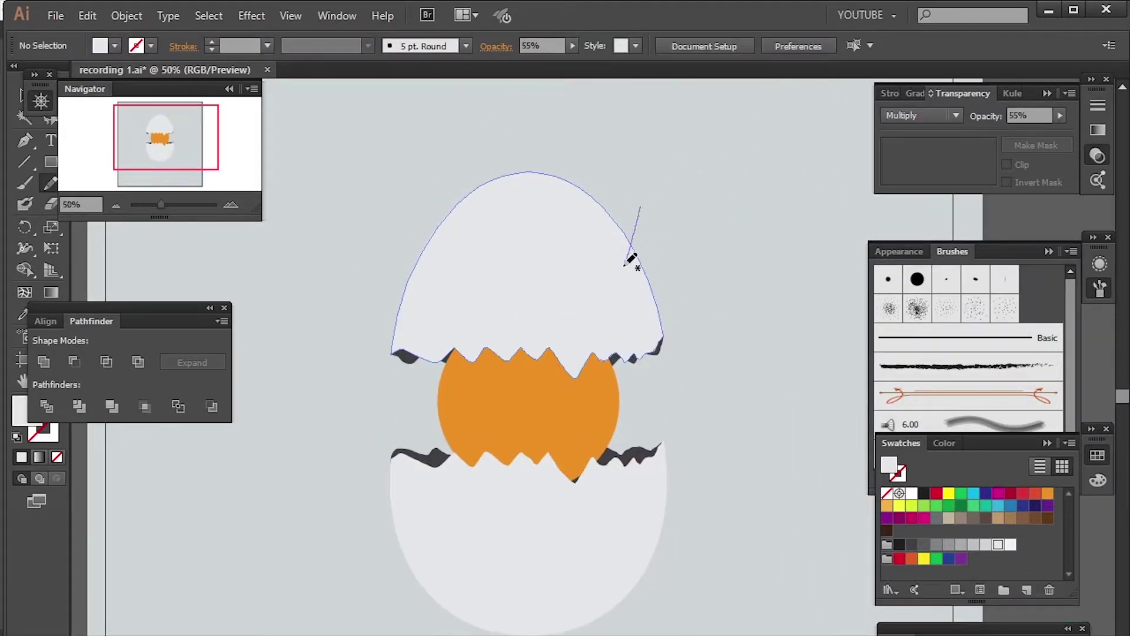
- Draw a shading shape down the egg's right side, blended Multiply at 55% opacity
drag(640, 206, 677, 632)
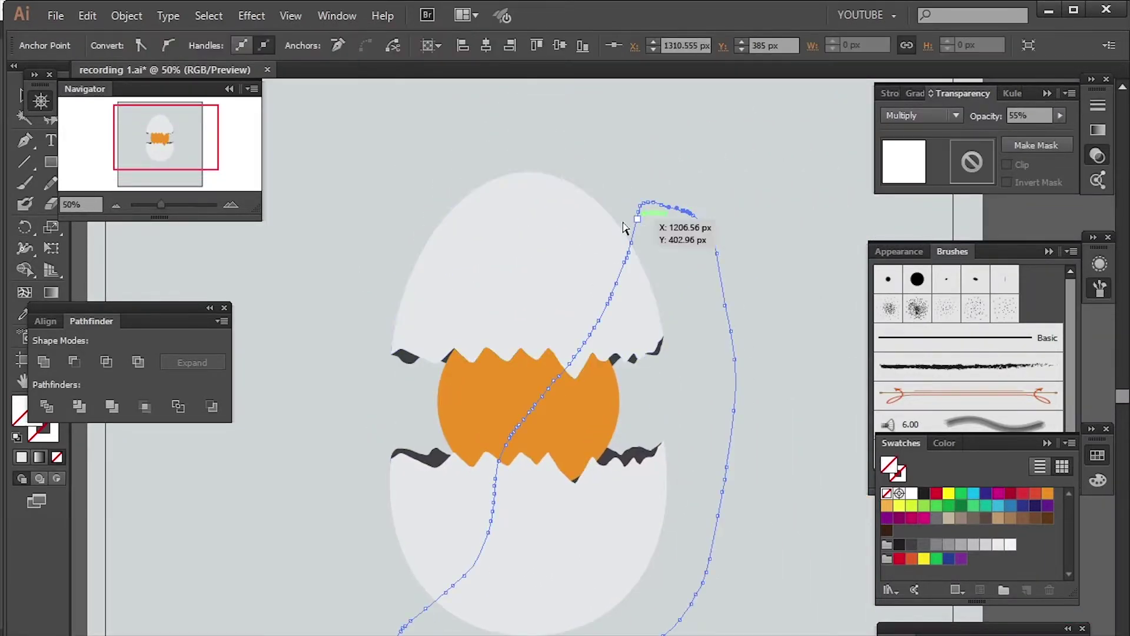
click(922, 115)
click(914, 177)
key(Tab)
text(55)
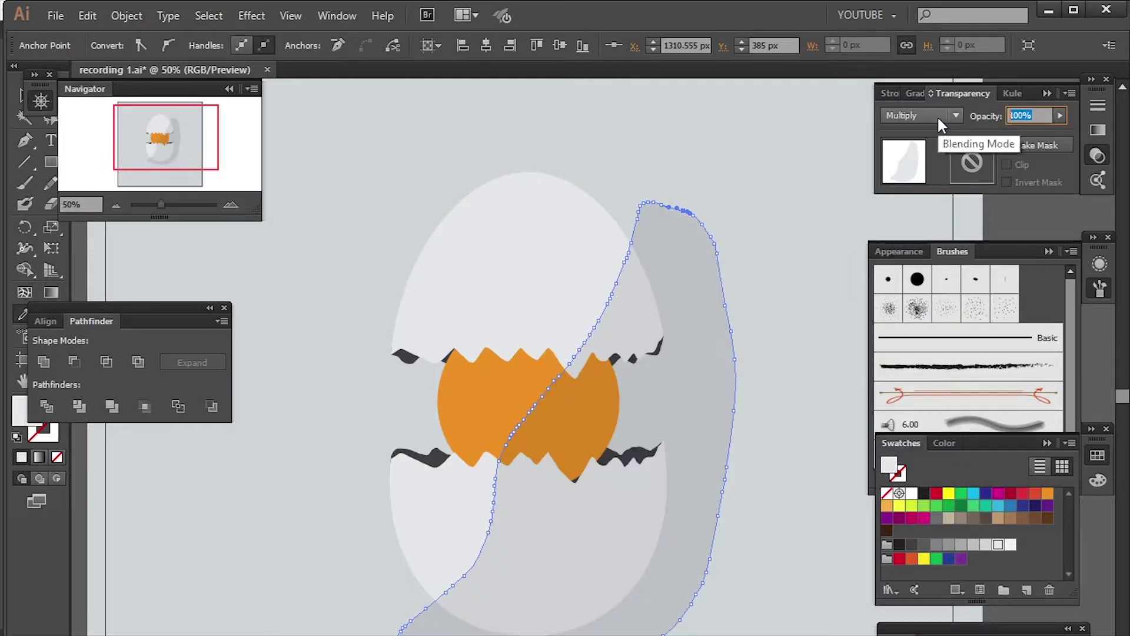
key(Return)
scroll(772, 379, down, 1)
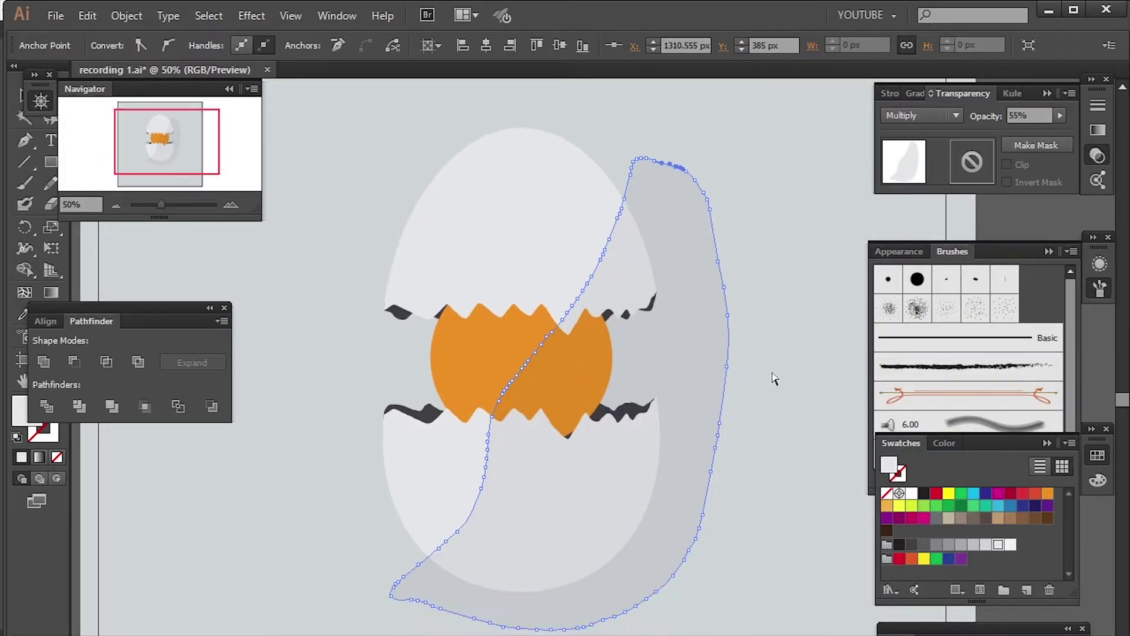
key(ctrl+shift+a)
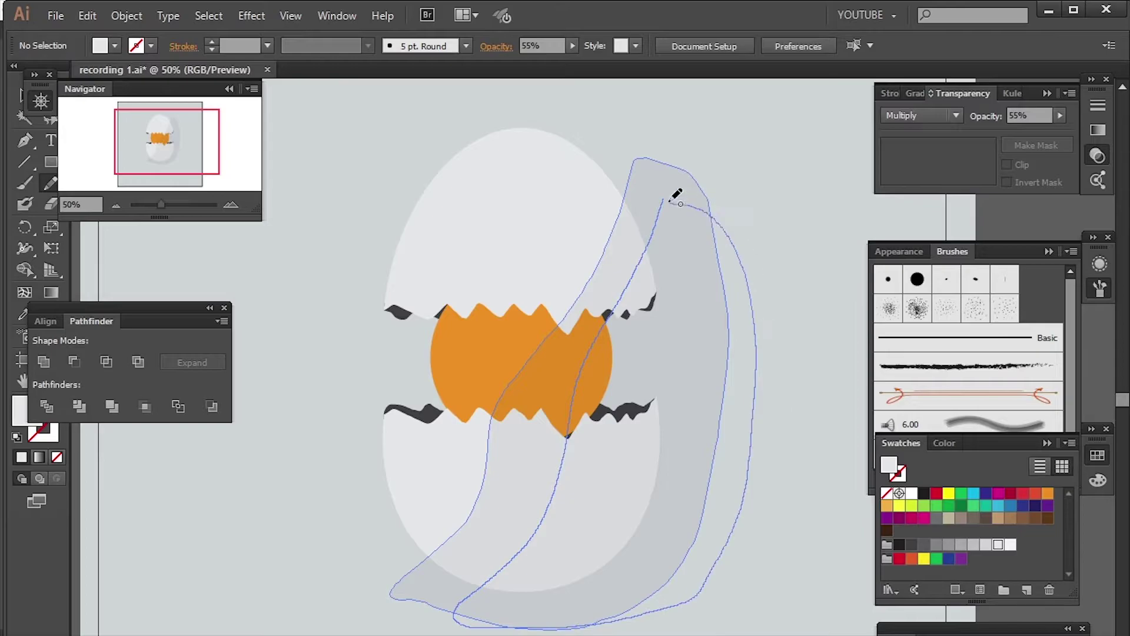
- Add two more translucent shading shapes on the egg's right side
drag(502, 619, 664, 202)
key(ctrl+shift+a)
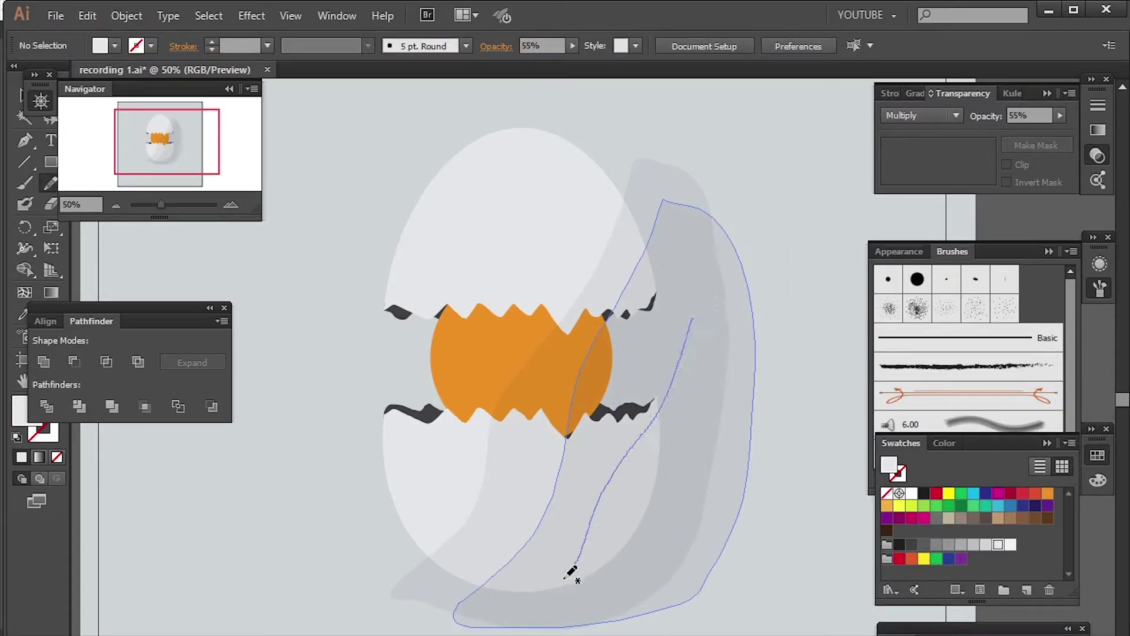
drag(714, 370, 715, 374)
key(ctrl+shift+a)
scroll(747, 377, right, 1)
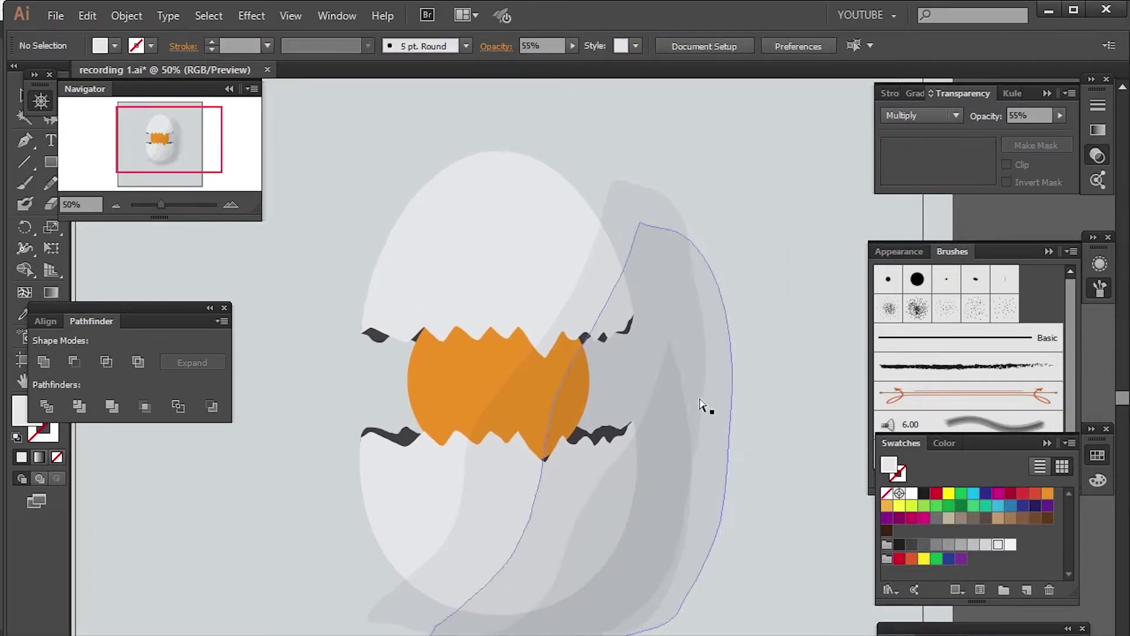
scroll(707, 409, up, 1)
- Draw a white highlight on the egg's upper left in Color Dodge at 55% opacity
drag(283, 428, 558, 141)
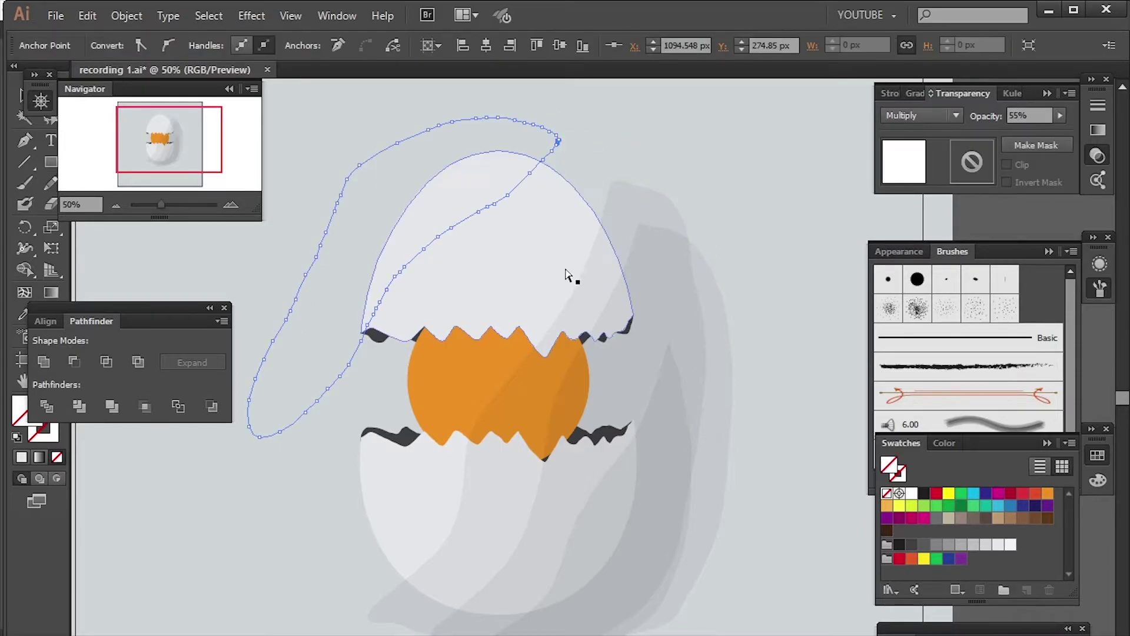
click(921, 116)
text(55)
key(Return)
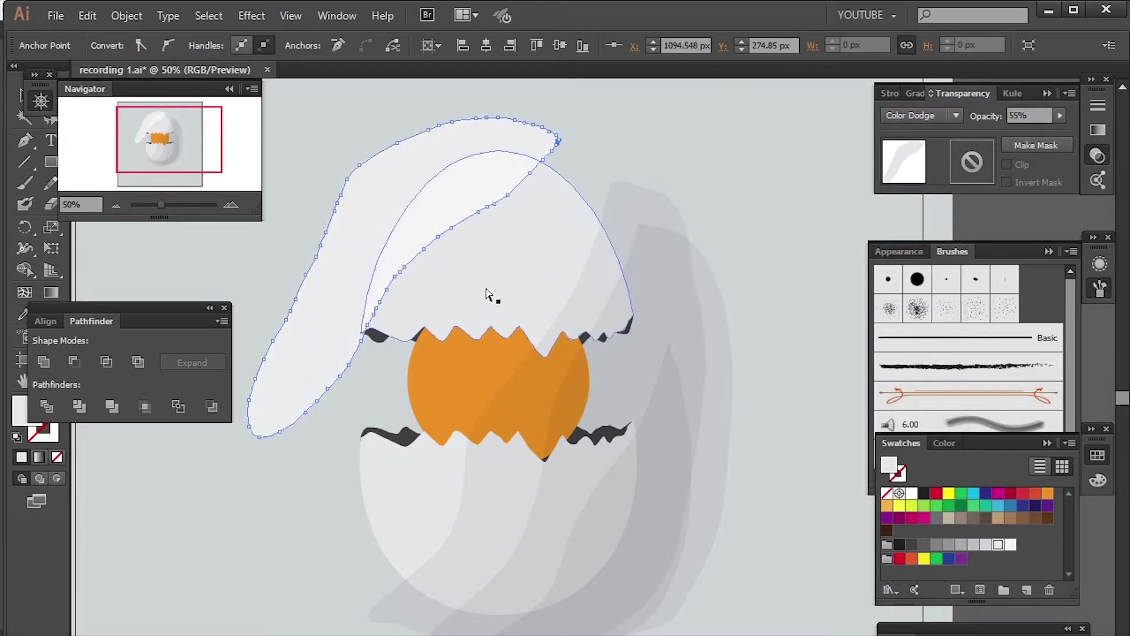
key(ctrl+shift+a)
- Add a second upper-left highlight at 35% opacity
key(n)
drag(573, 155, 524, 241)
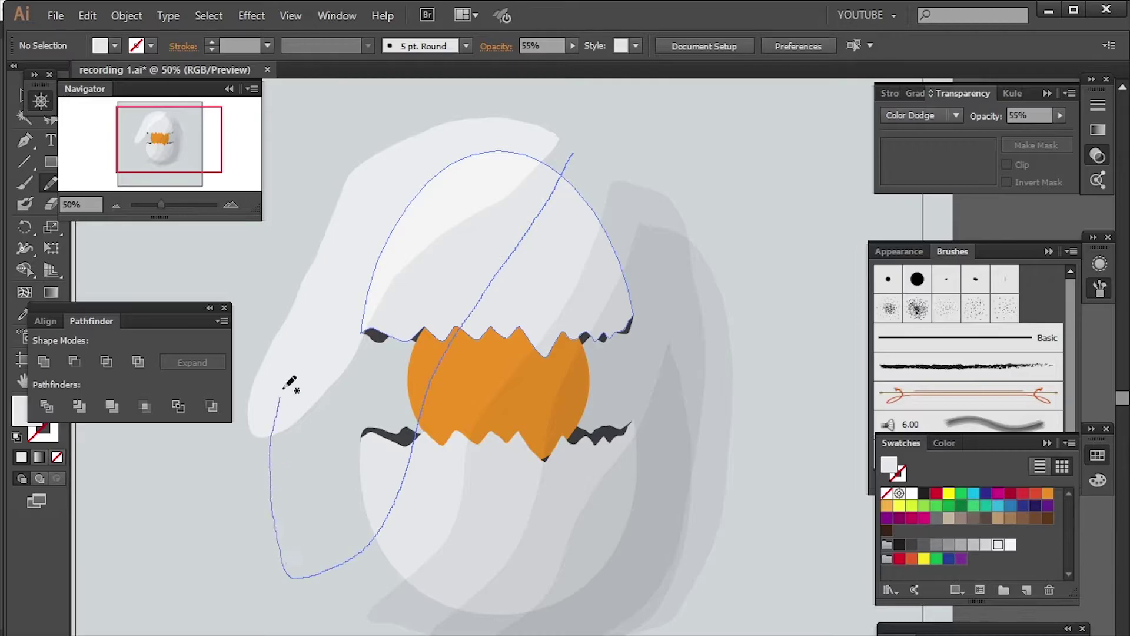
drag(289, 384, 570, 154)
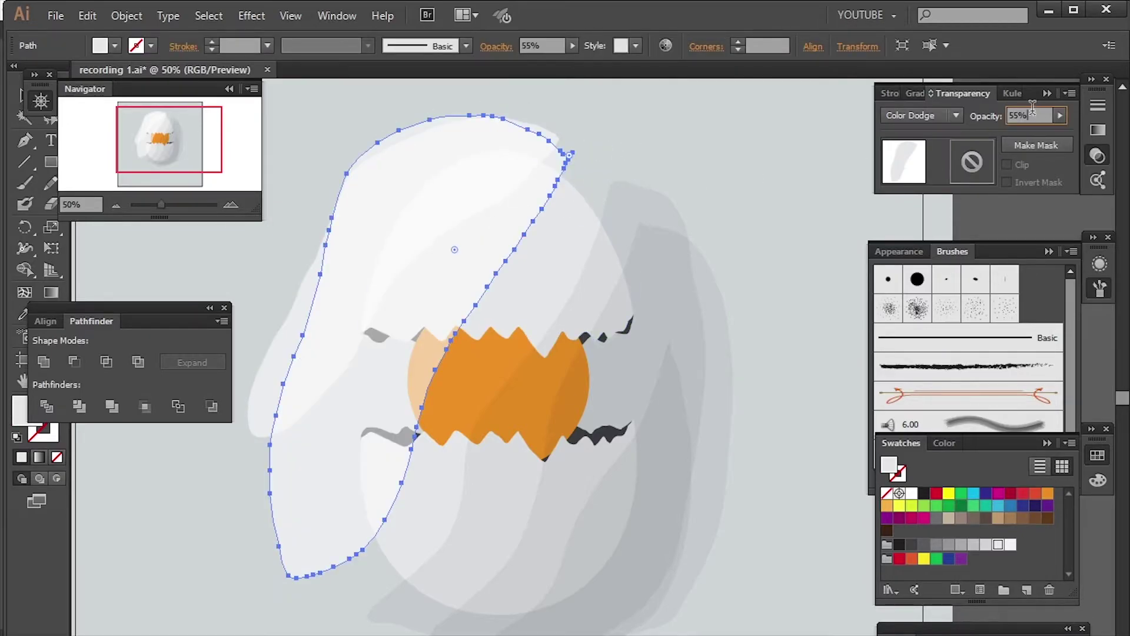
text(35)
key(Return)
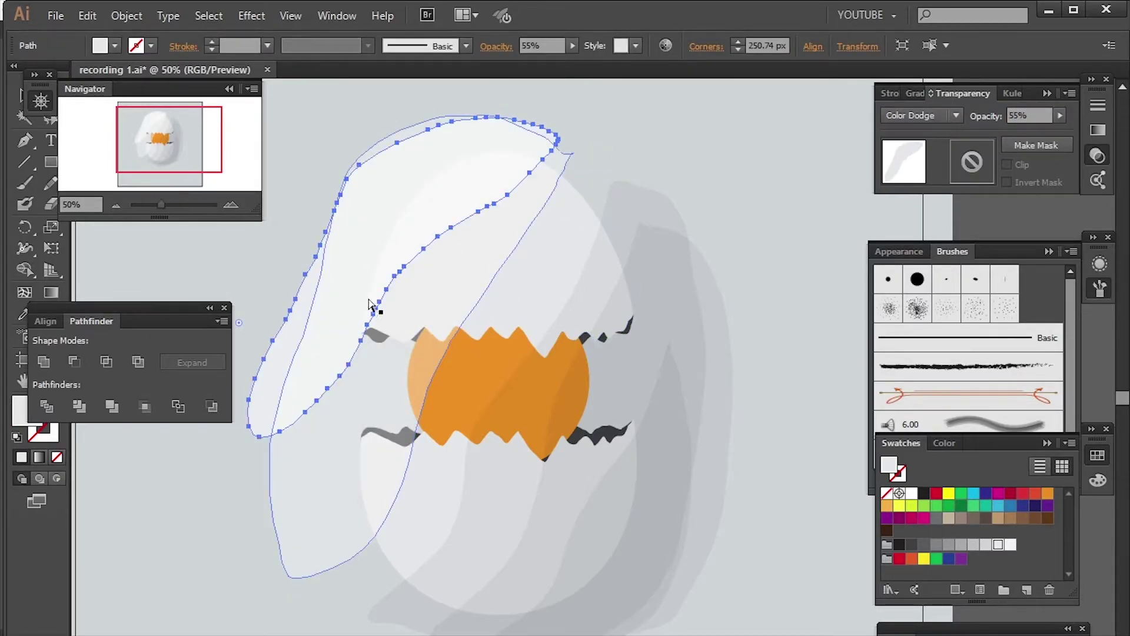
key(ctrl+shift+a)
- Trim the highlight and shading overflow outside the shell with Shape Builder
click(457, 181)
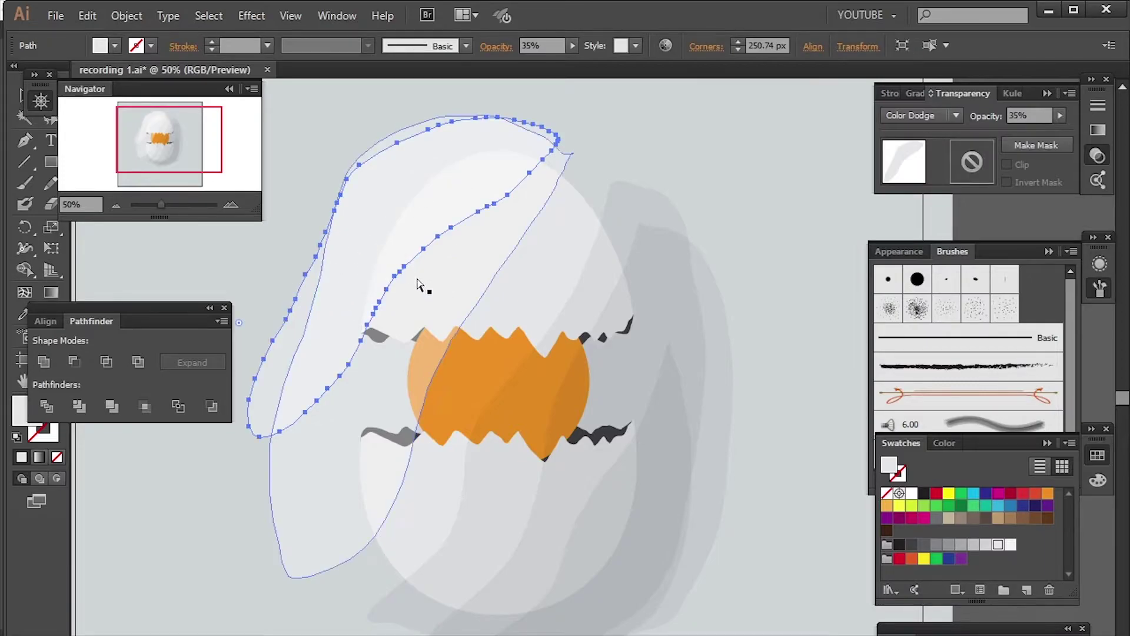
shift+click(619, 189)
shift+click(581, 303)
shift+click(664, 447)
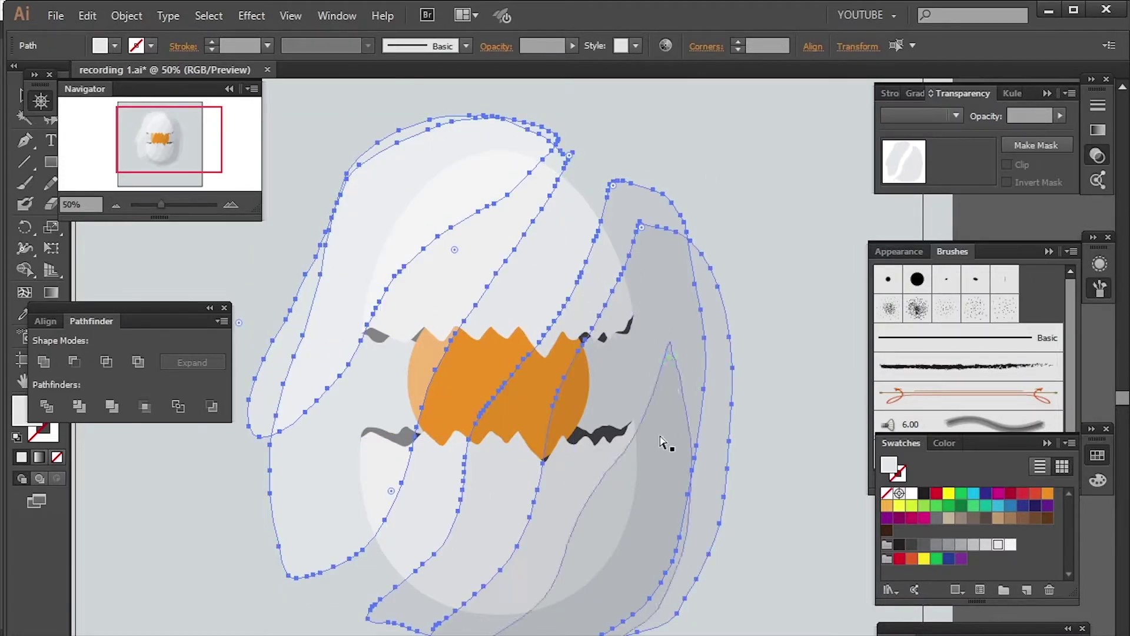
shift+click(478, 471)
key(shift+m)
drag(636, 224, 712, 492)
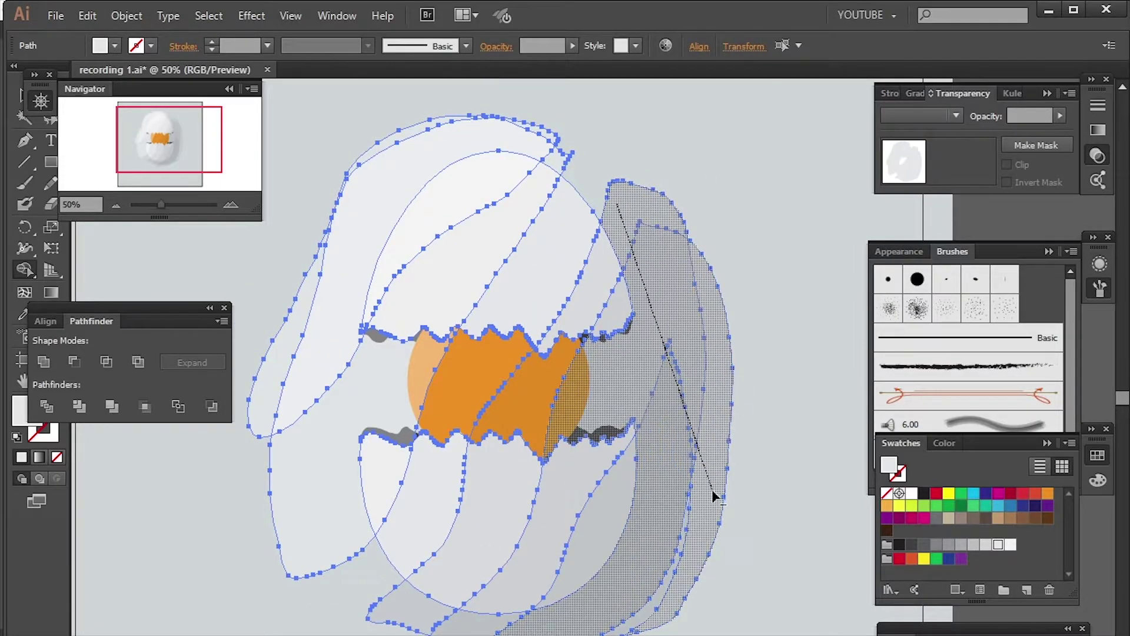
alt+click(442, 616)
mouse_move(335, 580)
mouse_down()
mouse_move(296, 277)
mouse_move(541, 129)
mouse_up()
key(ctrl+shift+a)
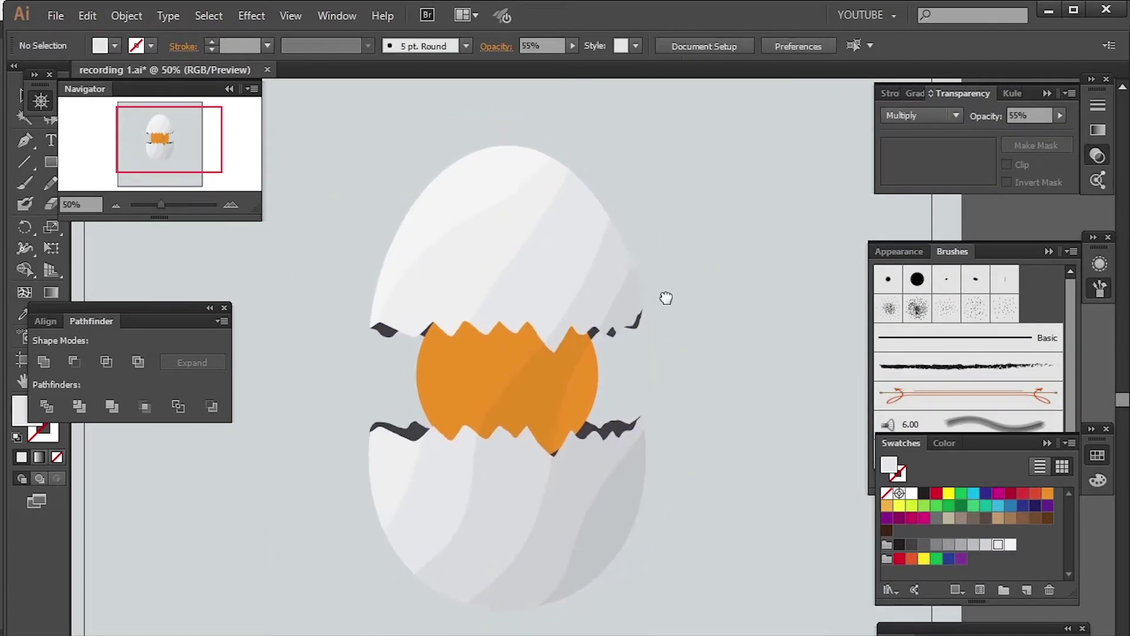
- Reselect the shell pieces, then bring back the Brushes, Transparency and Swatches panels
click(545, 383)
shift+click(452, 488)
key(shift+m)
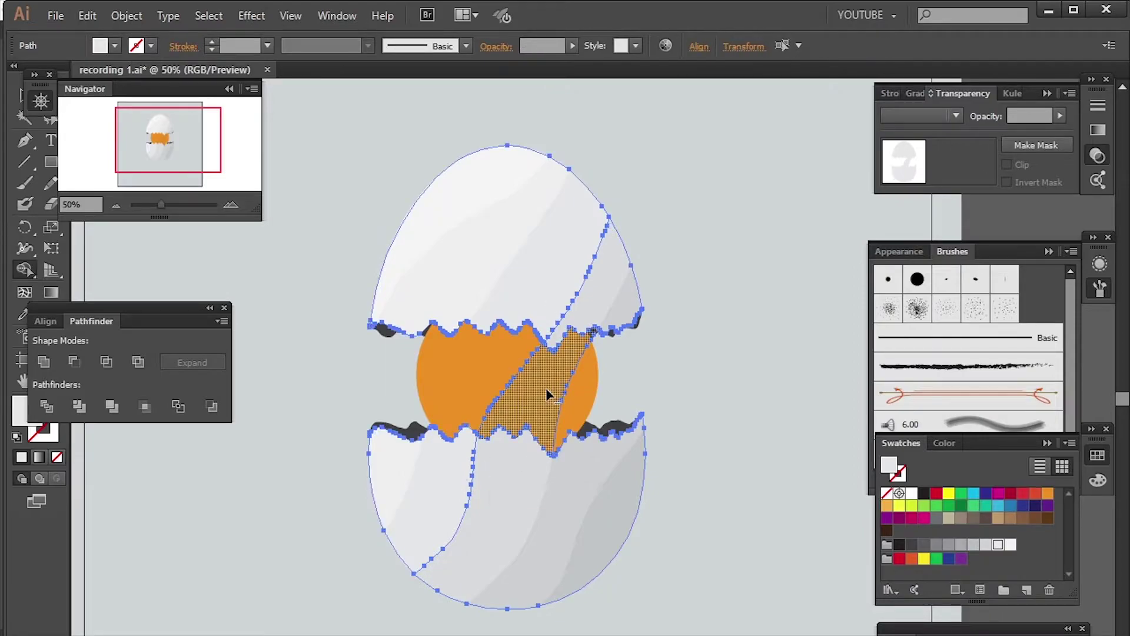
key(ctrl+shift+a)
key(Tab)
key(F5)
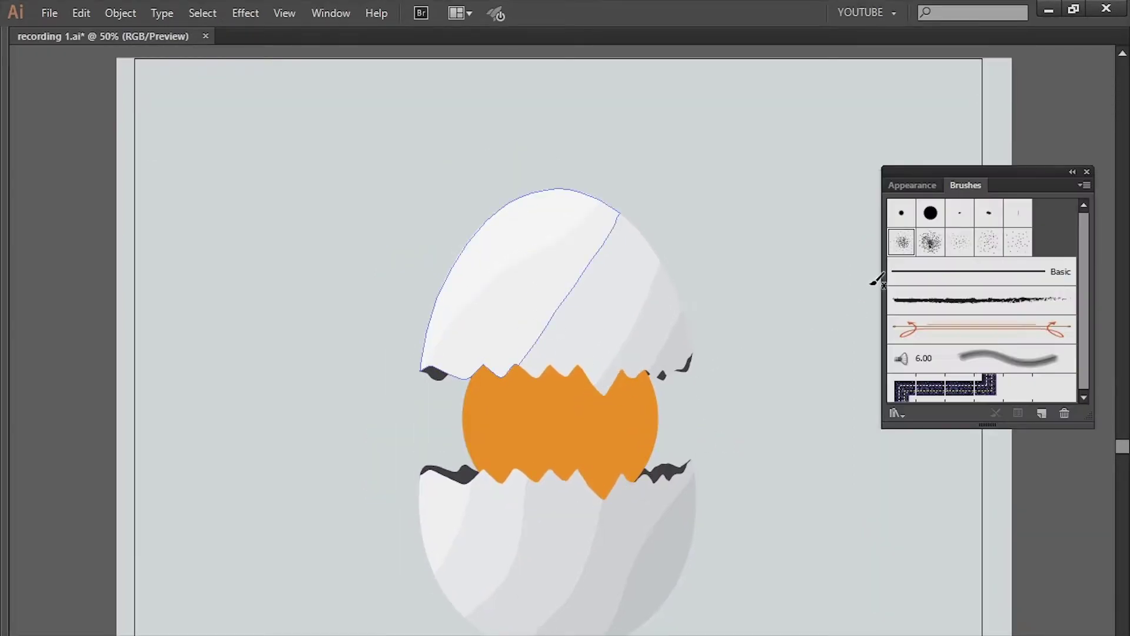
key(ctrl+shift+F10)
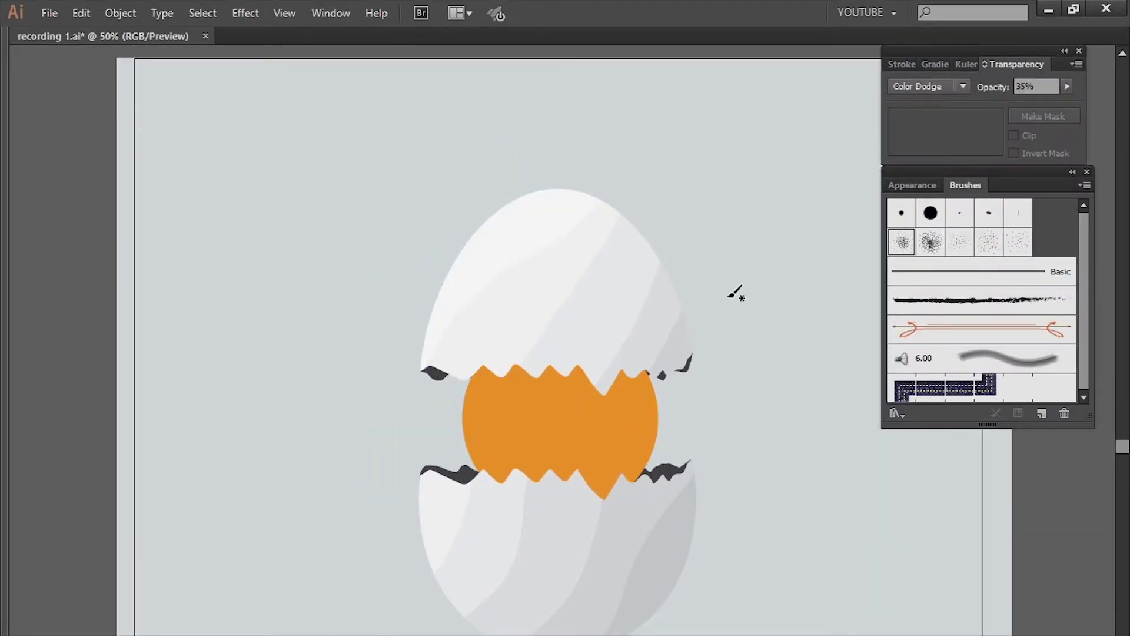
key(F6)
- Paint a red stripe along the yolk's right edge blended with Overlay
key(shift+x)
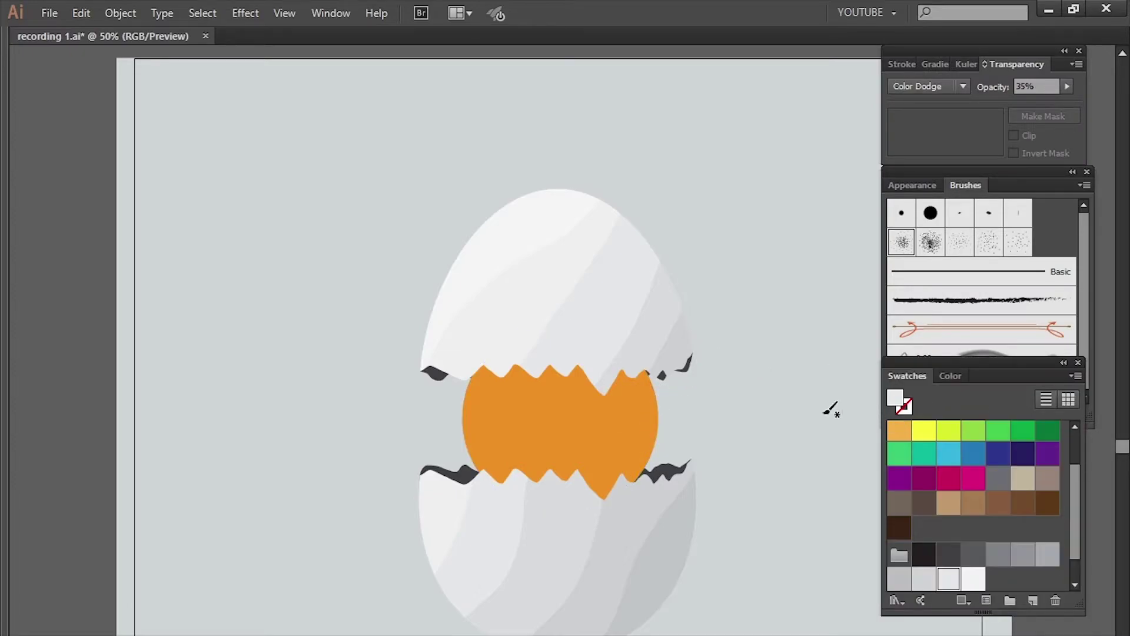
drag(645, 376, 644, 484)
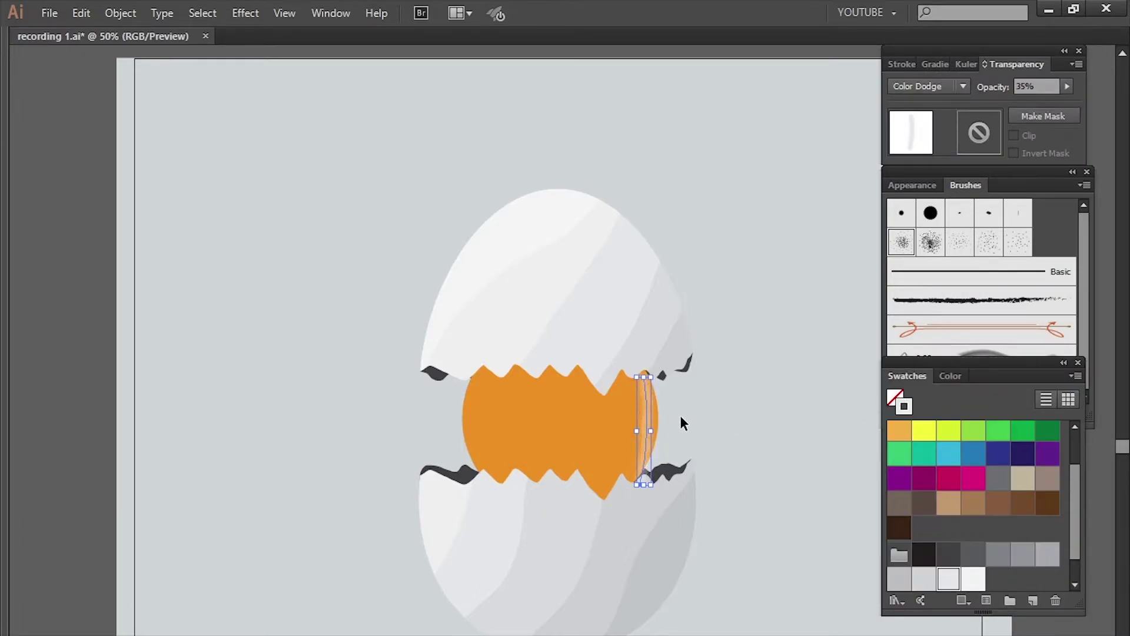
click(680, 415)
click(645, 427)
click(900, 454)
click(930, 86)
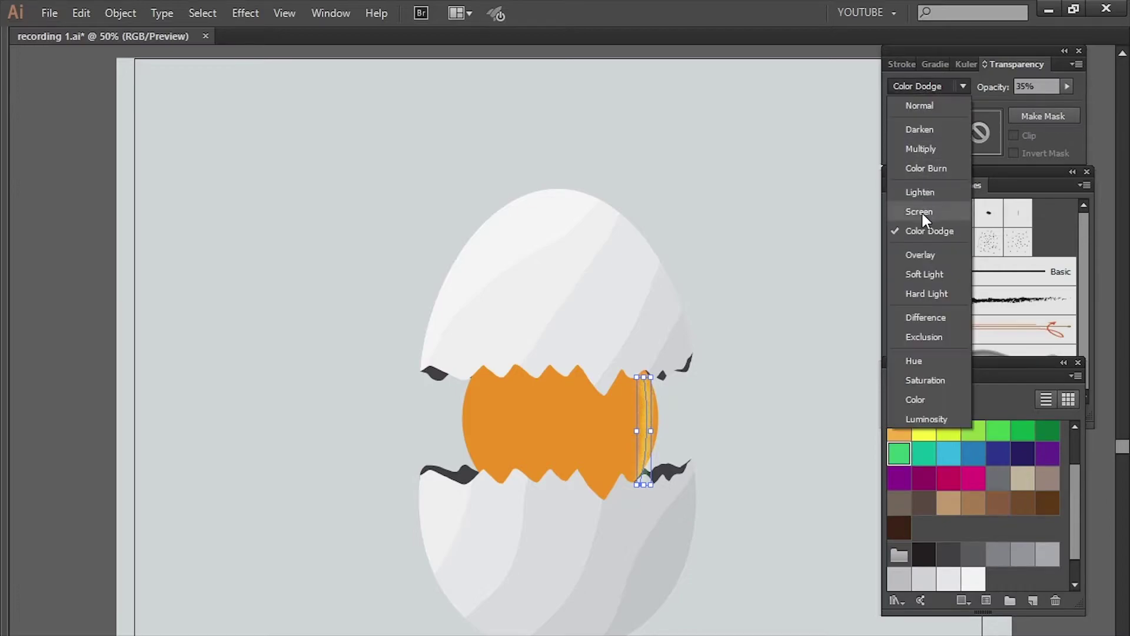
click(908, 257)
scroll(1079, 482, up, 2)
click(999, 457)
- Set the edge stripe's opacity to 55%
click(684, 441)
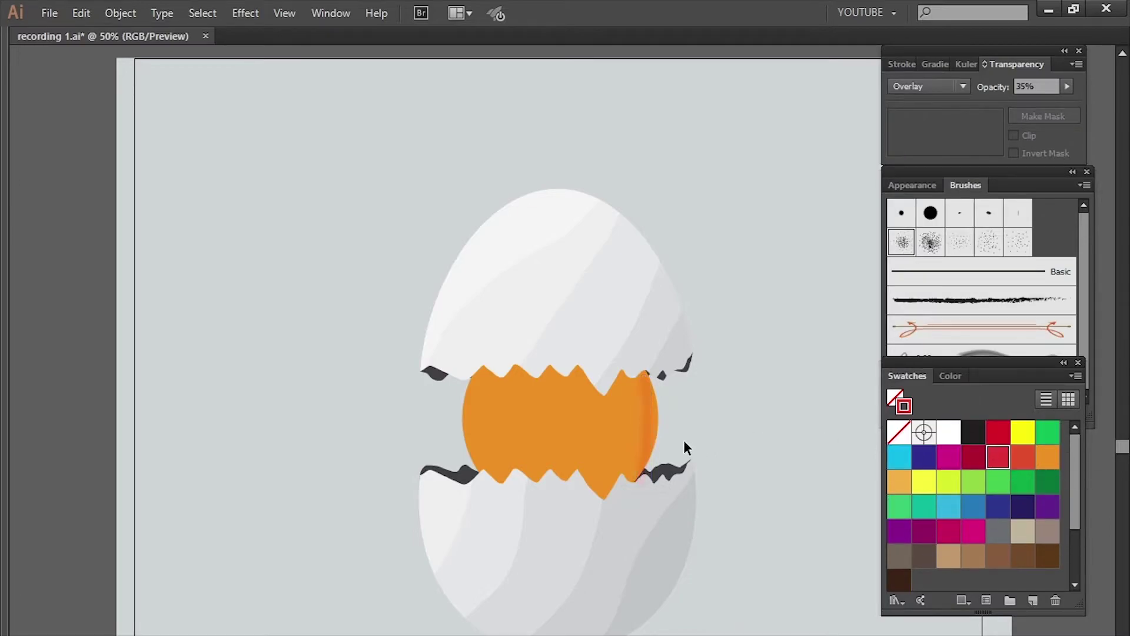
click(645, 427)
text(55)
click(757, 417)
click(645, 426)
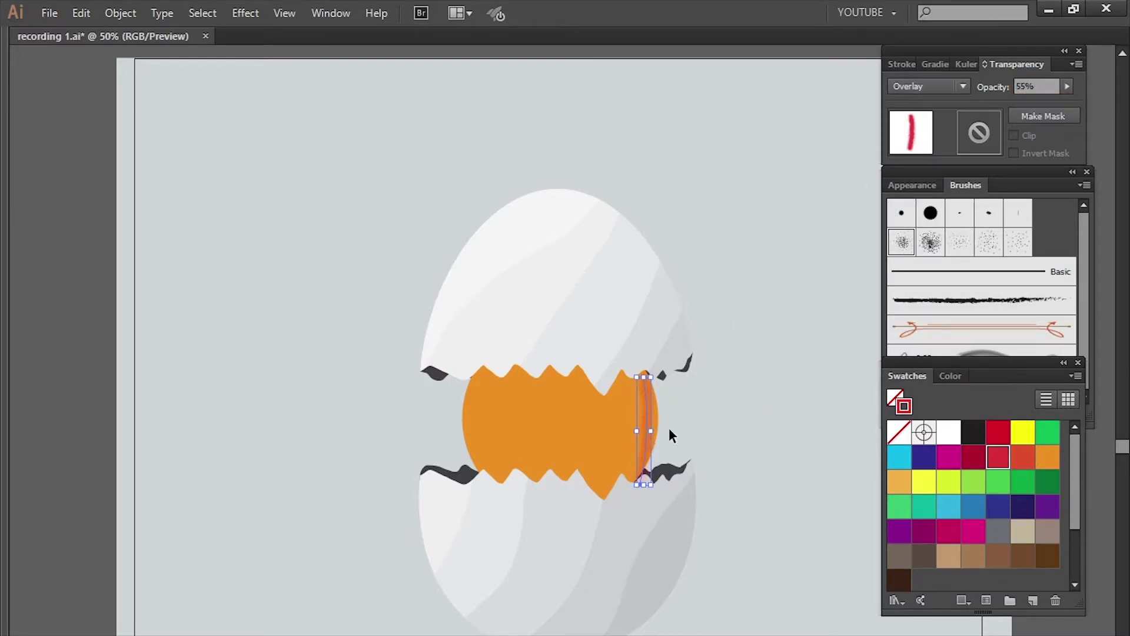
- Recolour the edge stripe orange-red in the Color Picker
click(777, 462)
click(649, 405)
double_click(904, 405)
click(815, 419)
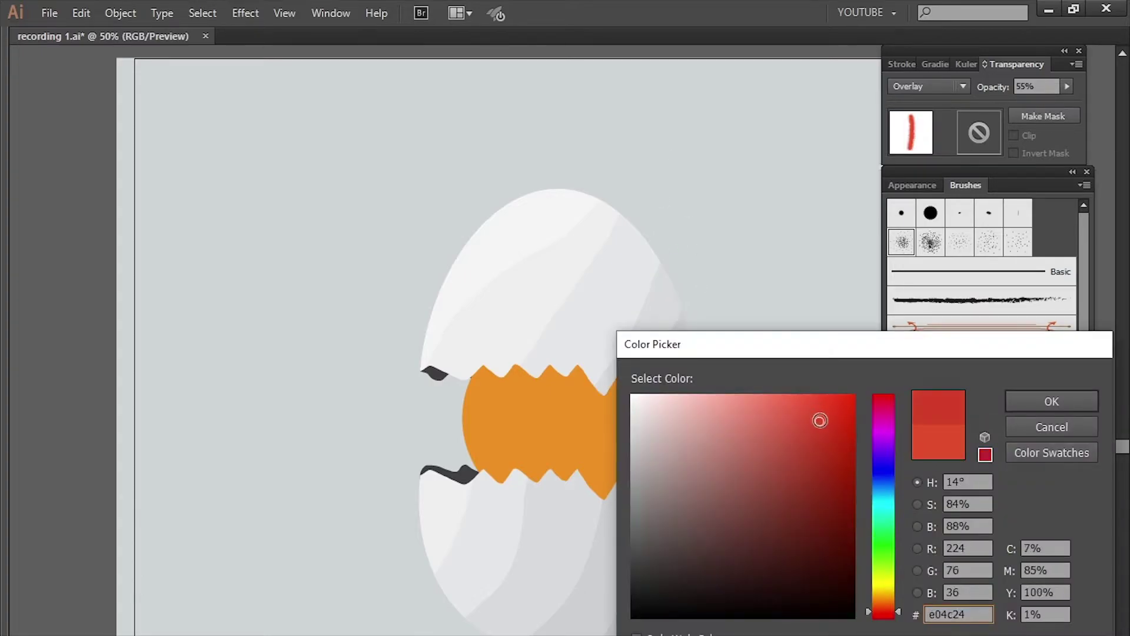
click(1034, 399)
click(740, 410)
click(649, 393)
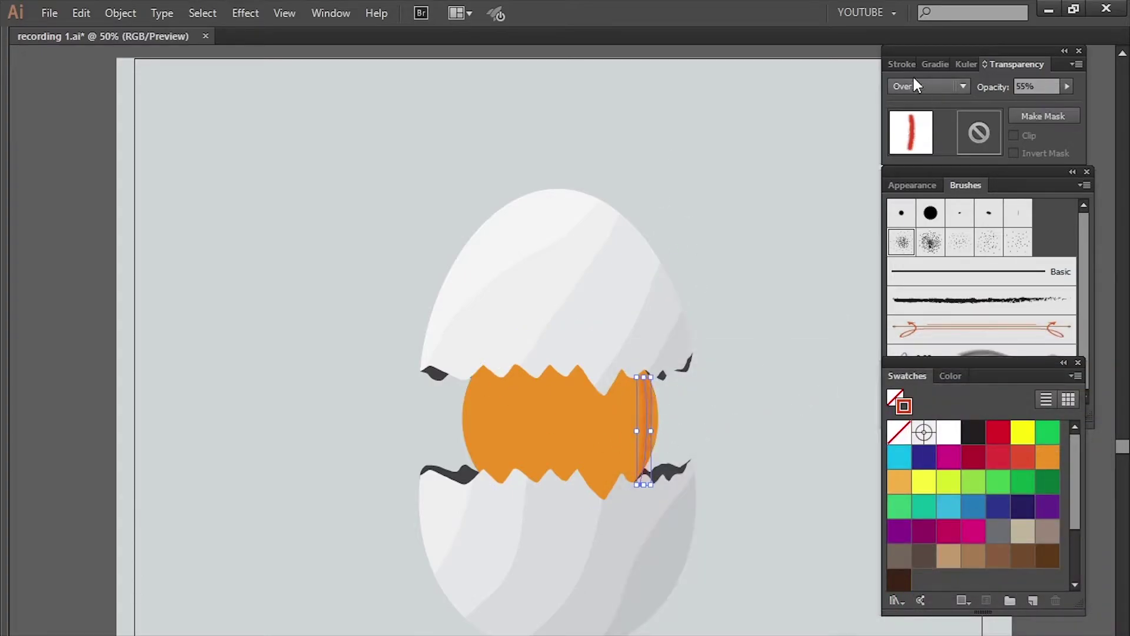
click(907, 64)
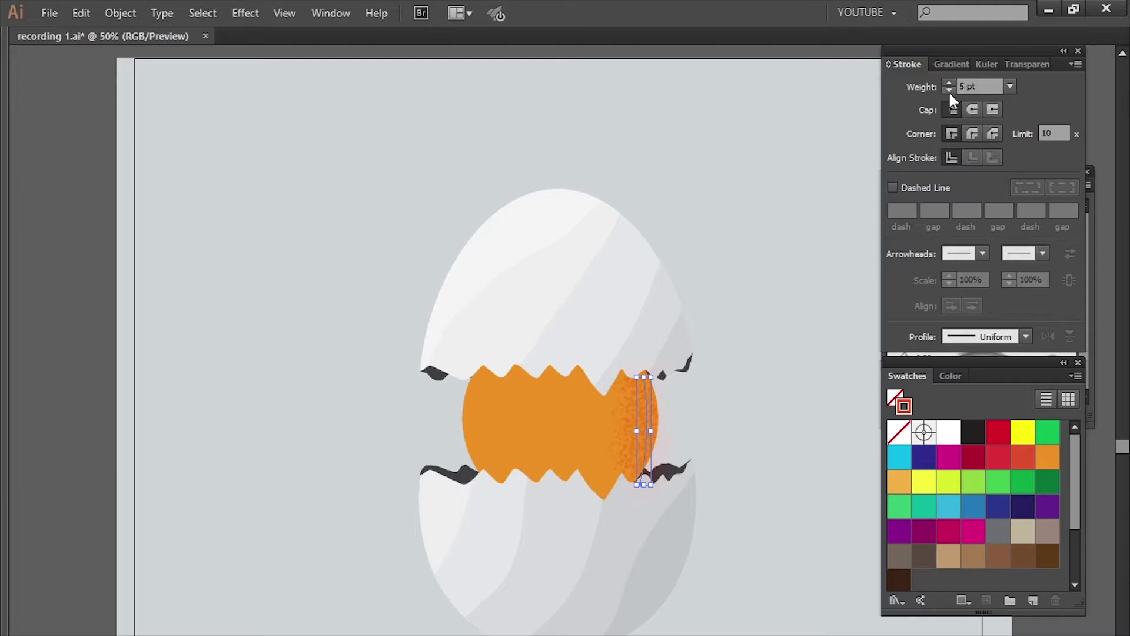
- Paint a scatter-brush texture stroke around the yolk's left edge
key(ctrl+shift+a)
key(b)
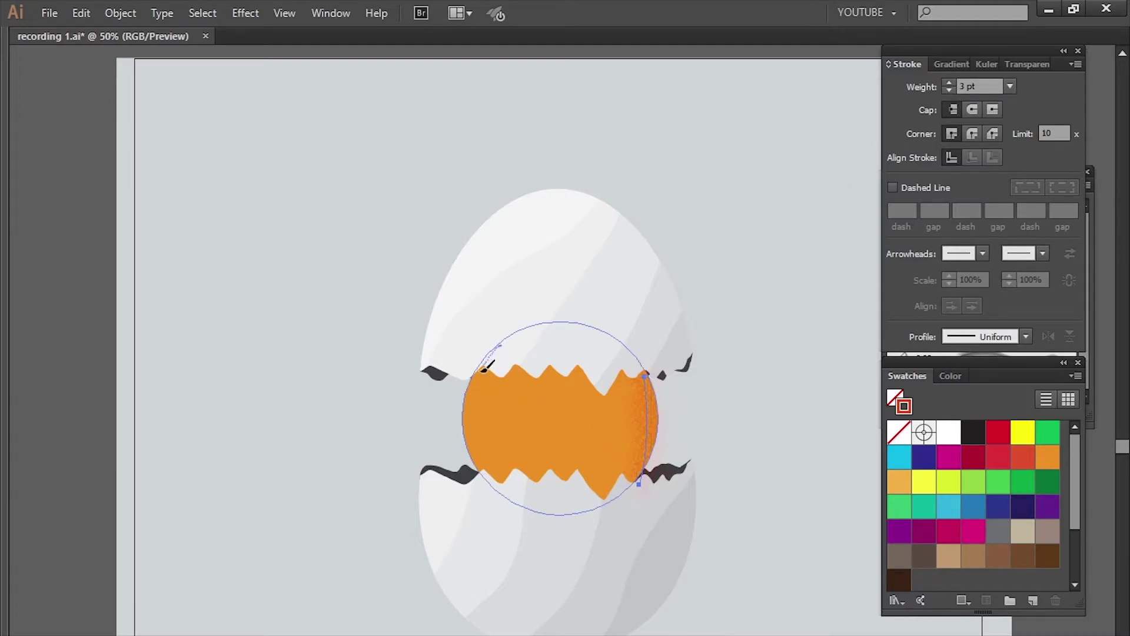
drag(499, 345, 524, 517)
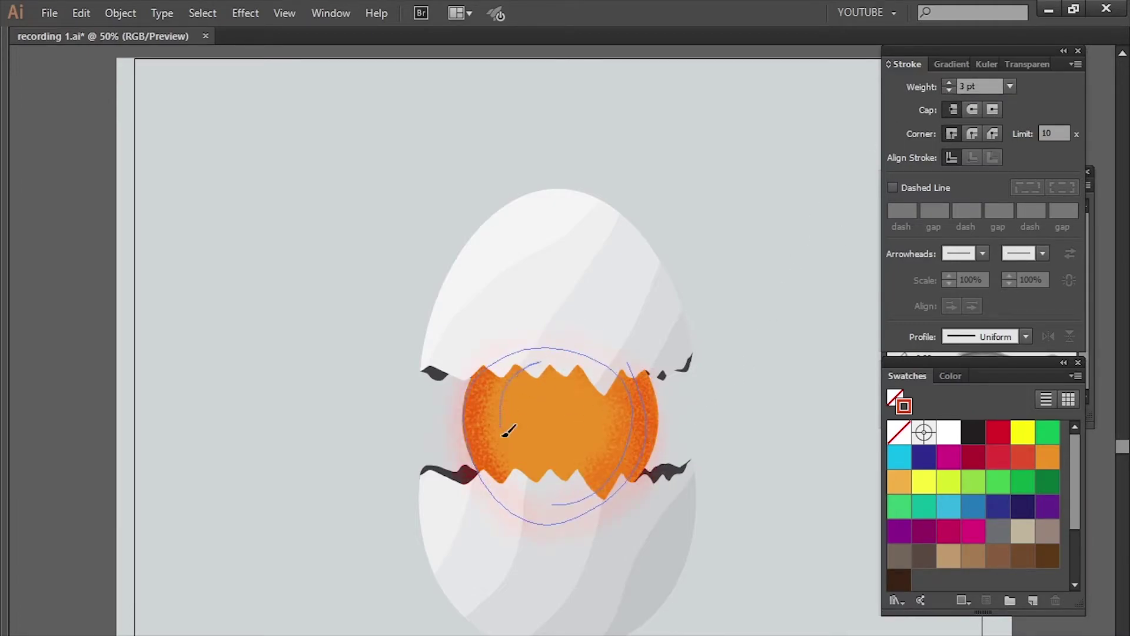
click(945, 352)
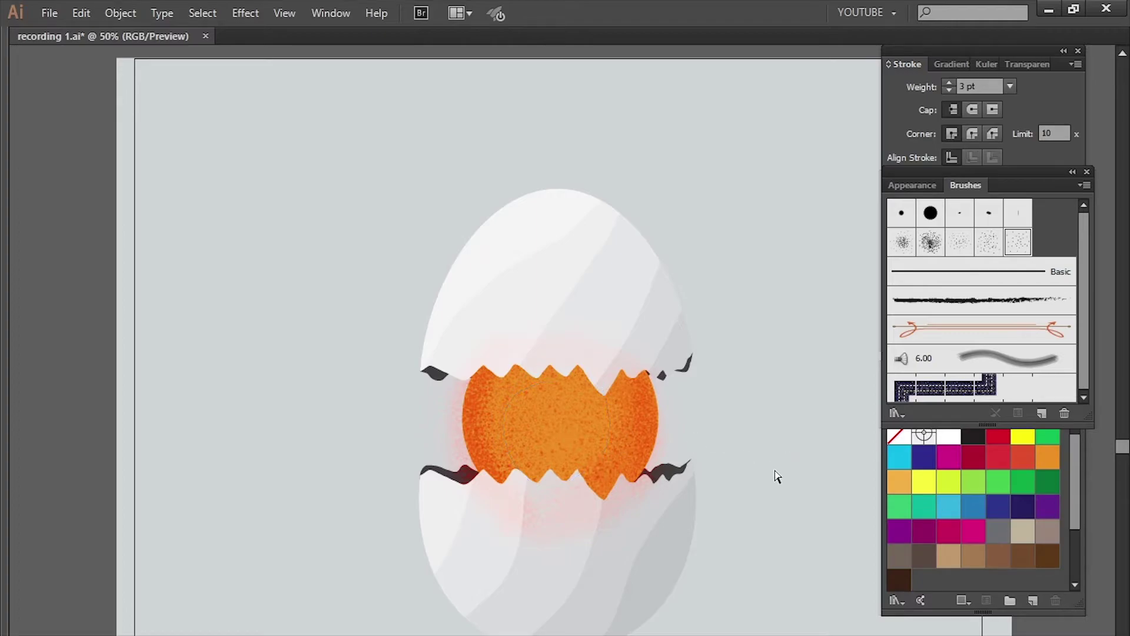
double_click(960, 242)
key(Escape)
- Set the brush stroke to Color Dodge blending with a light orange colour
click(1017, 64)
click(963, 85)
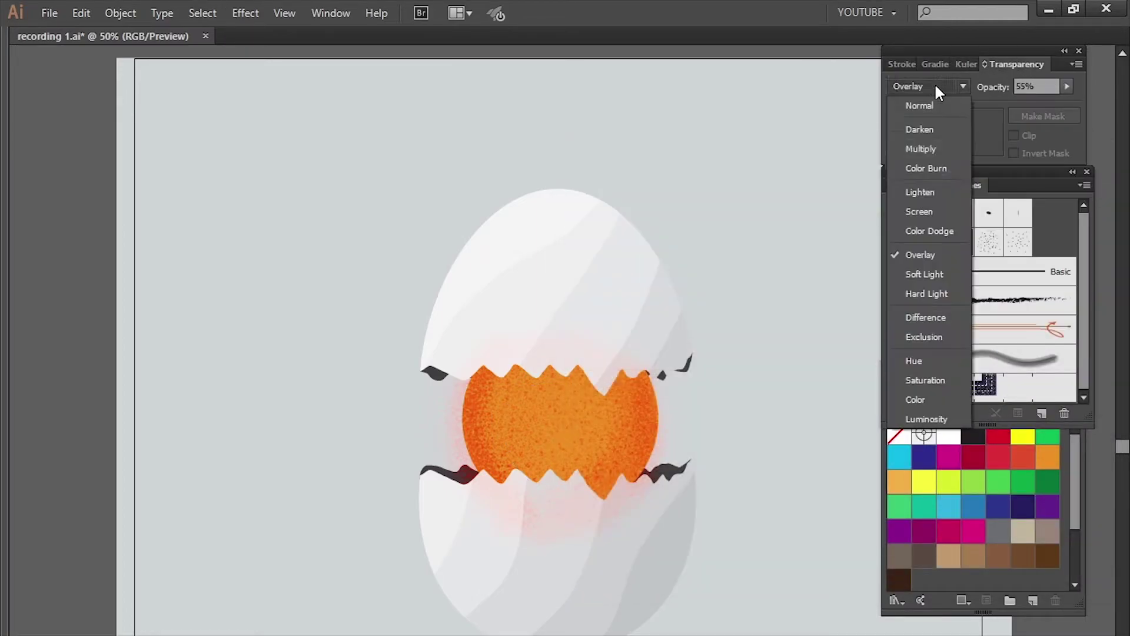
click(930, 230)
click(602, 442)
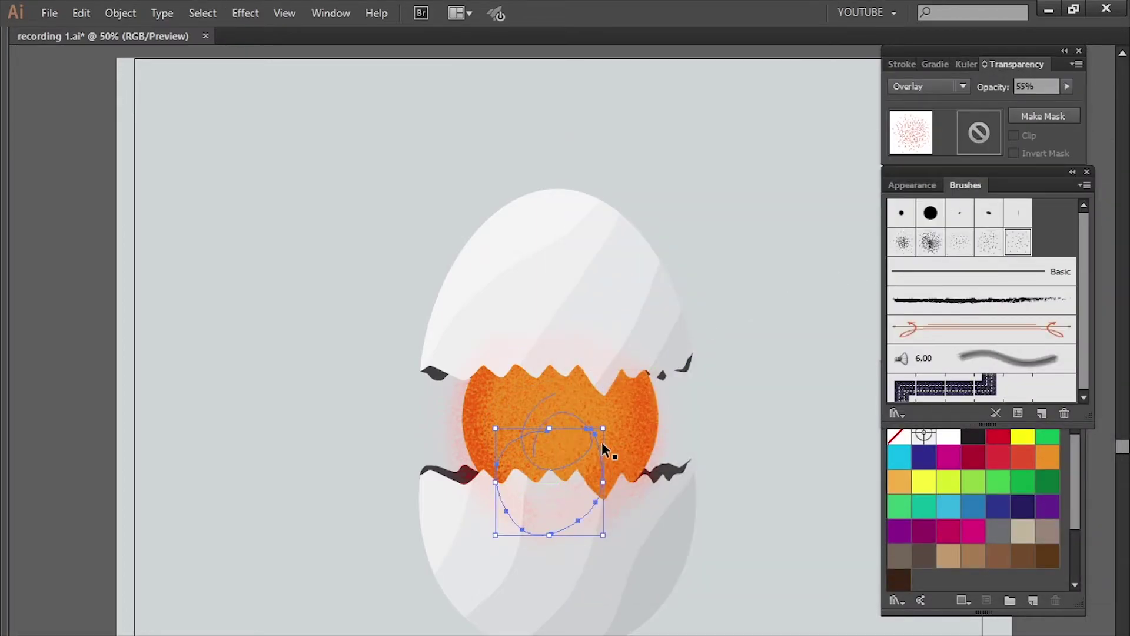
click(901, 492)
click(964, 86)
click(930, 229)
- Brighten the yolk centre with Color Dodge speckle strokes, then select the texture strokes
drag(562, 415, 586, 467)
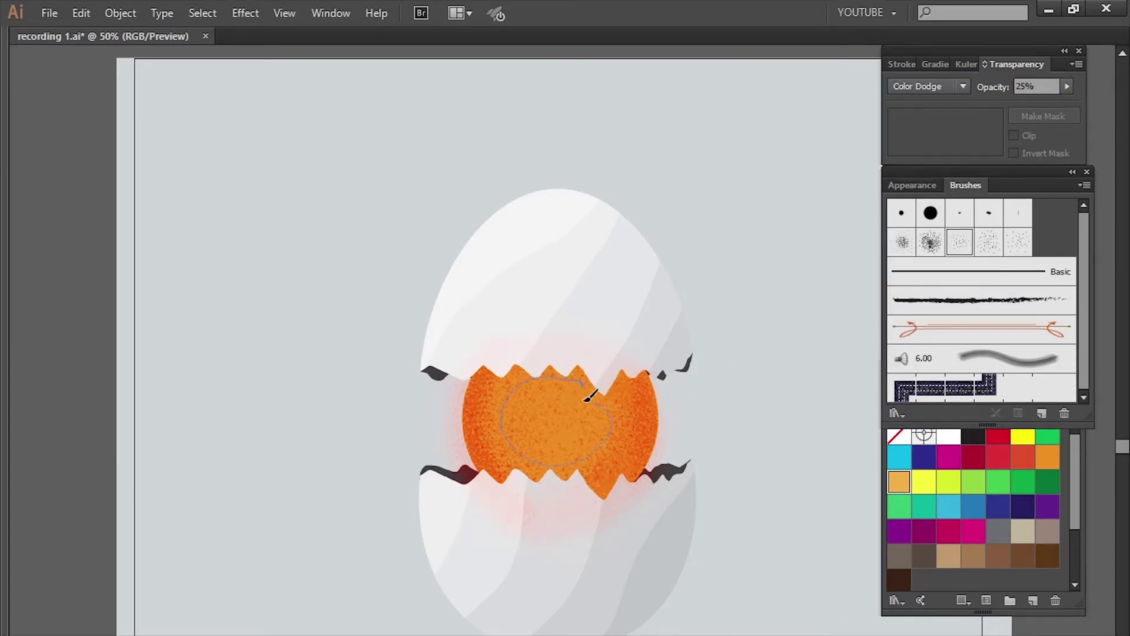
mouse_move(587, 399)
mouse_down()
mouse_move(612, 412)
mouse_move(590, 433)
mouse_move(514, 446)
mouse_up()
key(ctrl+z)
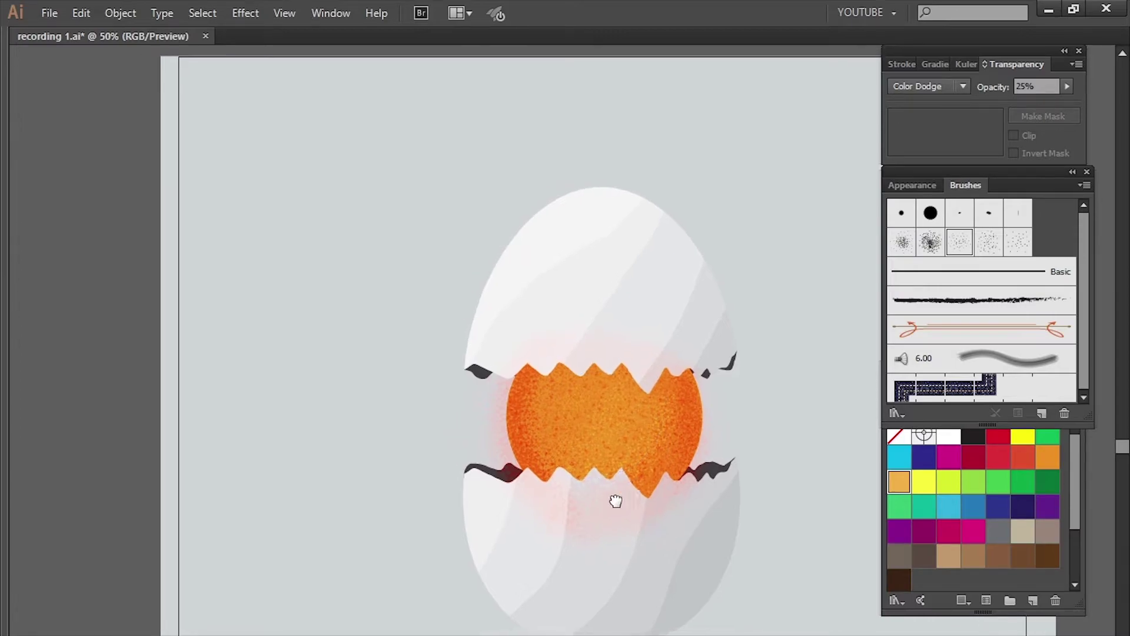
drag(657, 440, 716, 395)
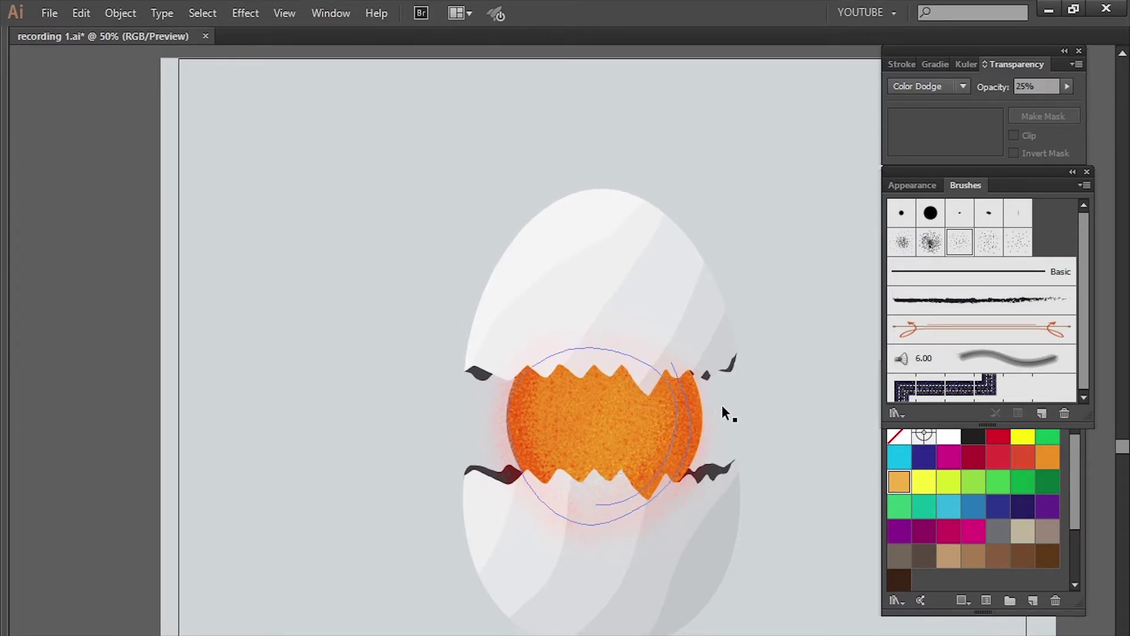
drag(486, 449, 488, 451)
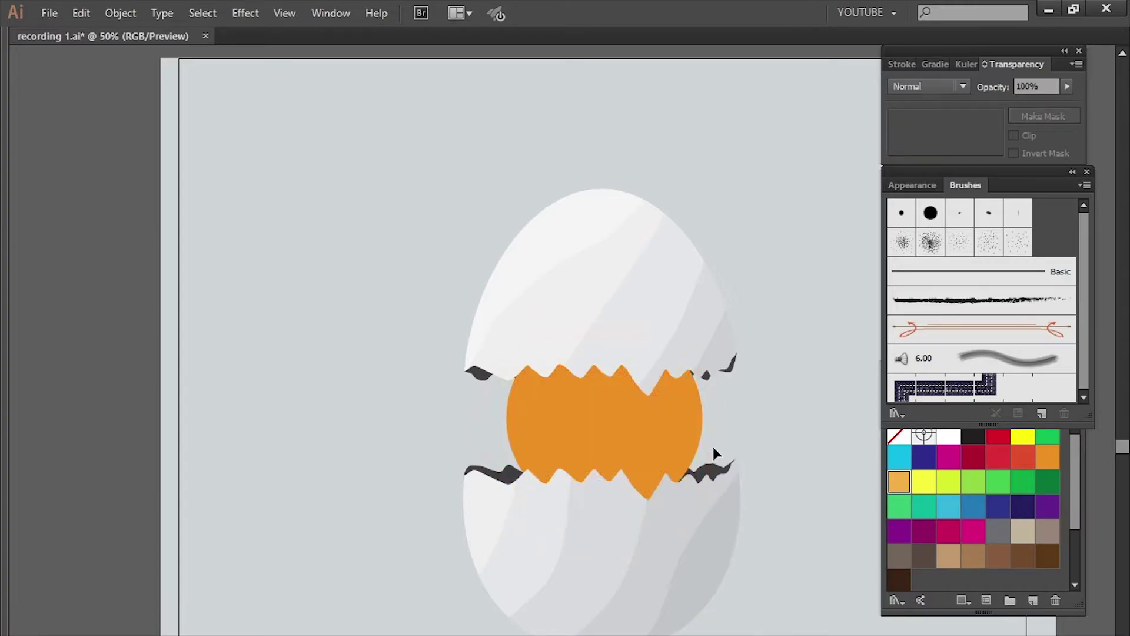
drag(700, 414, 682, 415)
- Opacity-mask the texture-stroke group with a white copy of the yolk circle
click(758, 464)
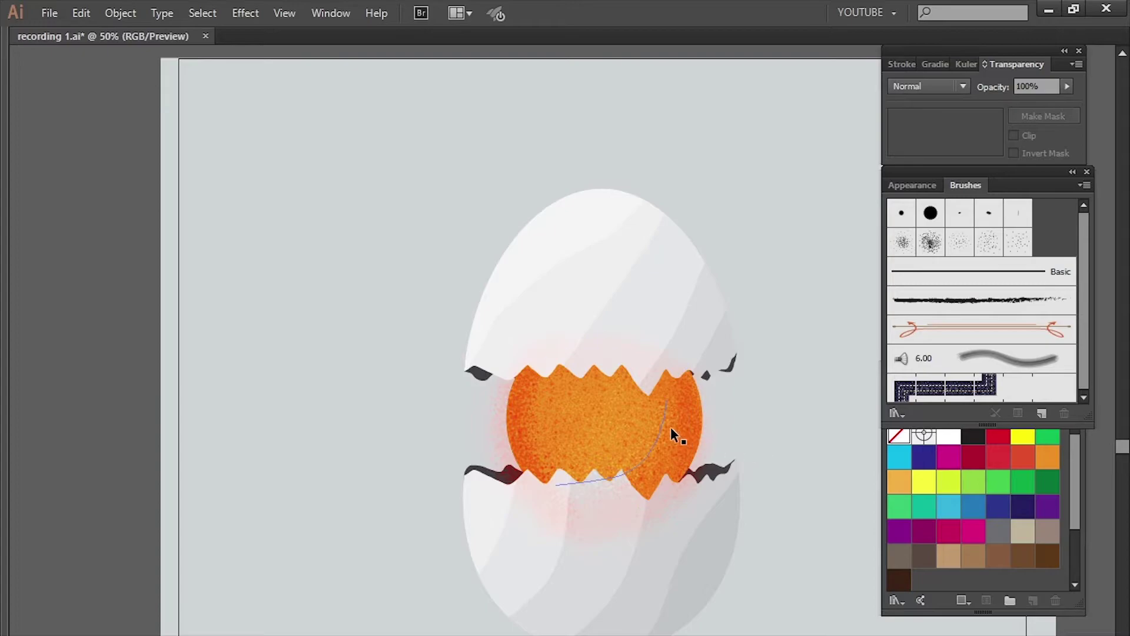
click(671, 434)
double_click(975, 133)
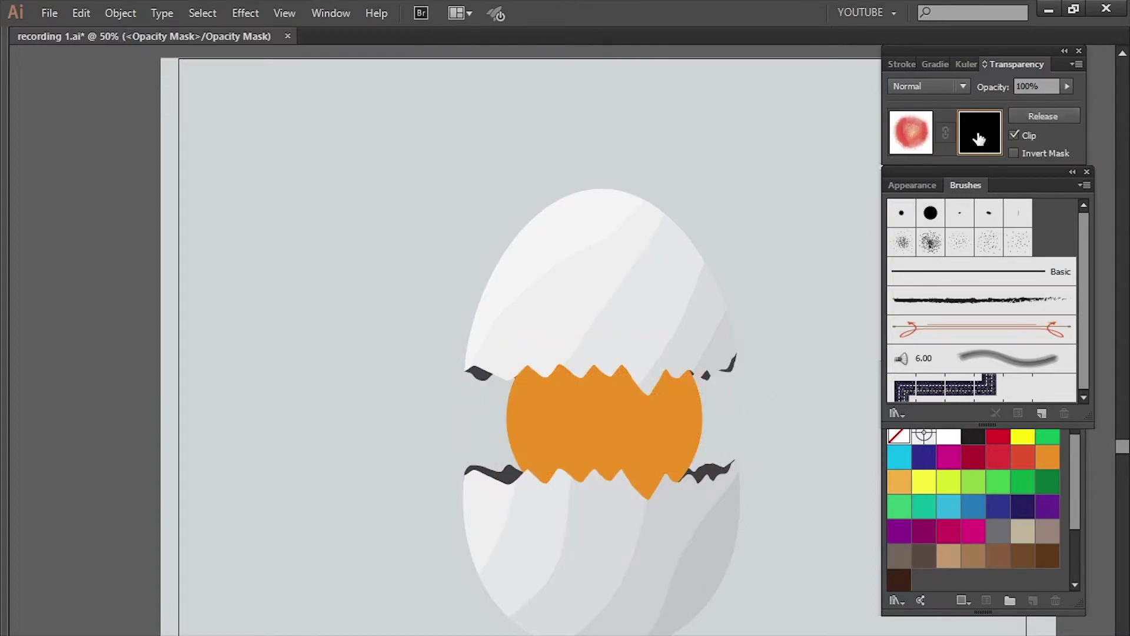
key(ctrl+f)
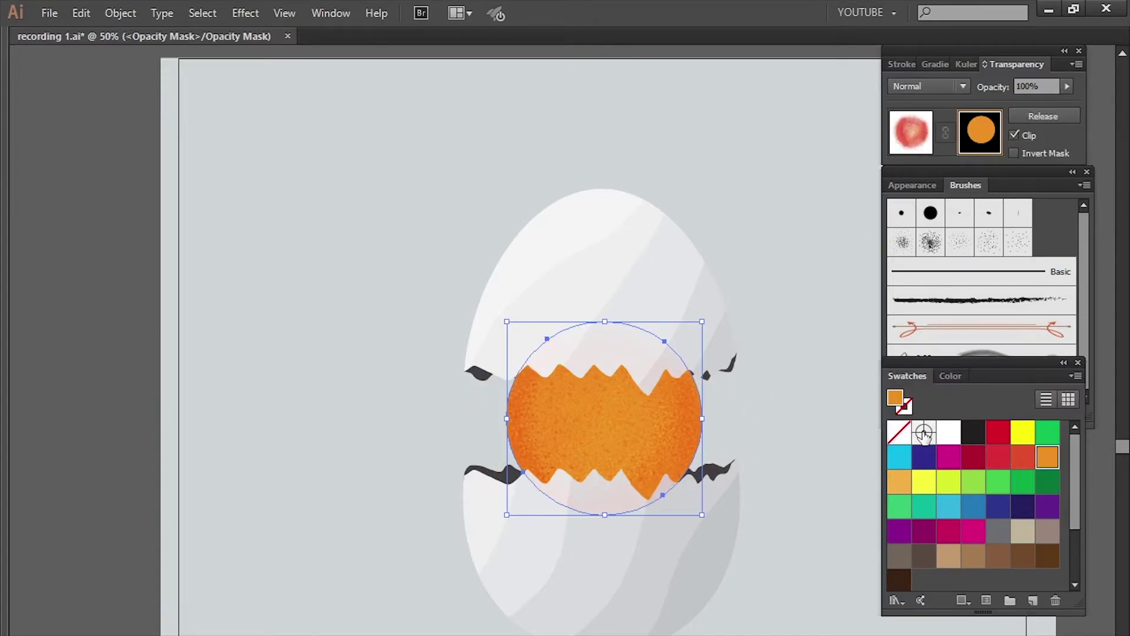
click(949, 434)
click(790, 446)
click(922, 144)
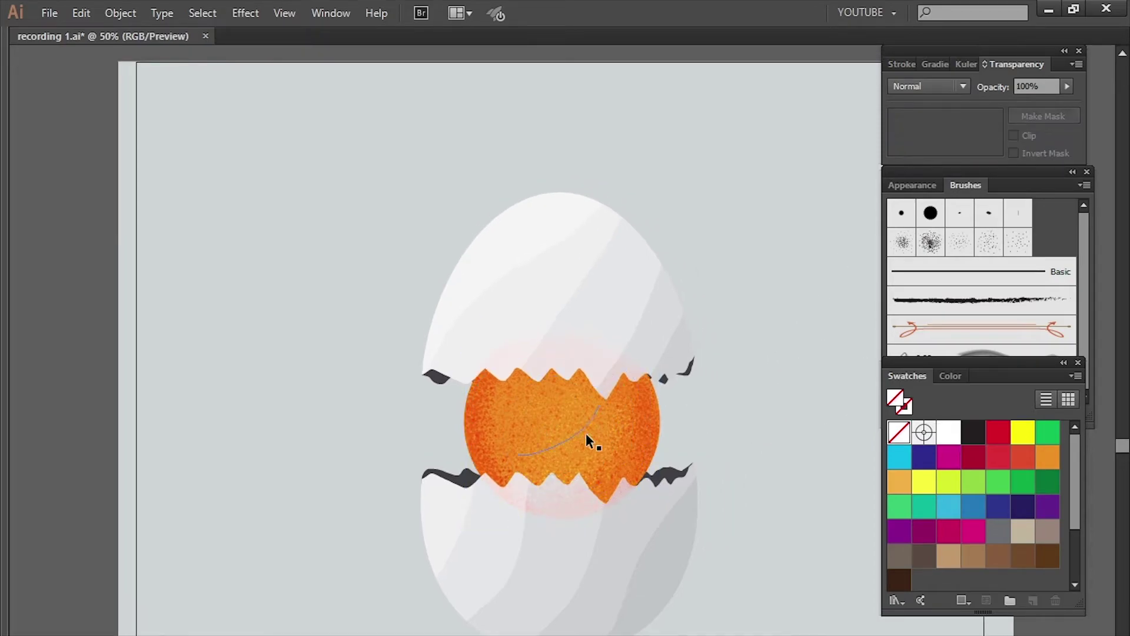
- Paint a curved white highlight and set it to Color Dodge at 40% opacity
drag(524, 439, 617, 439)
drag(723, 445, 725, 467)
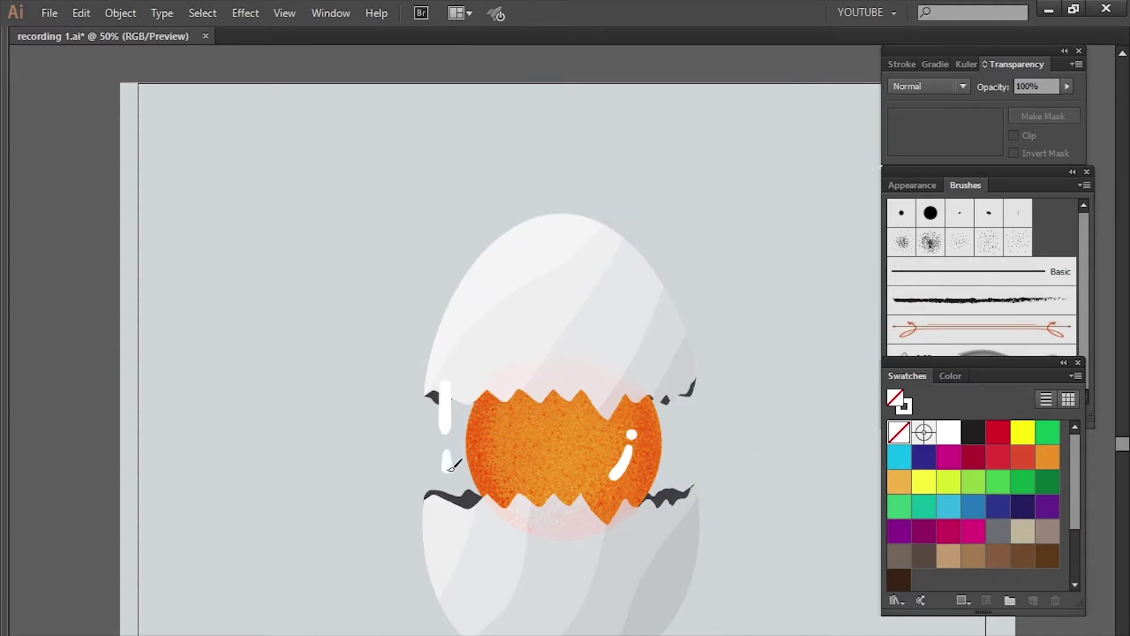
click(440, 421)
click(963, 86)
click(934, 207)
text(35)
key(Return)
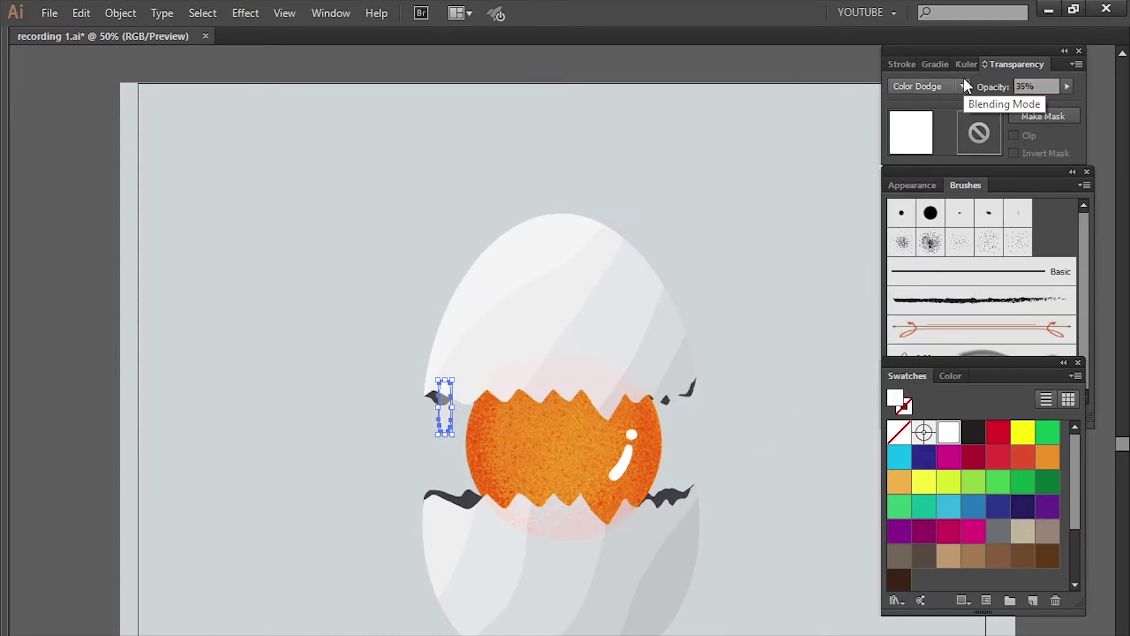
click(1042, 86)
text(38)
key(Return)
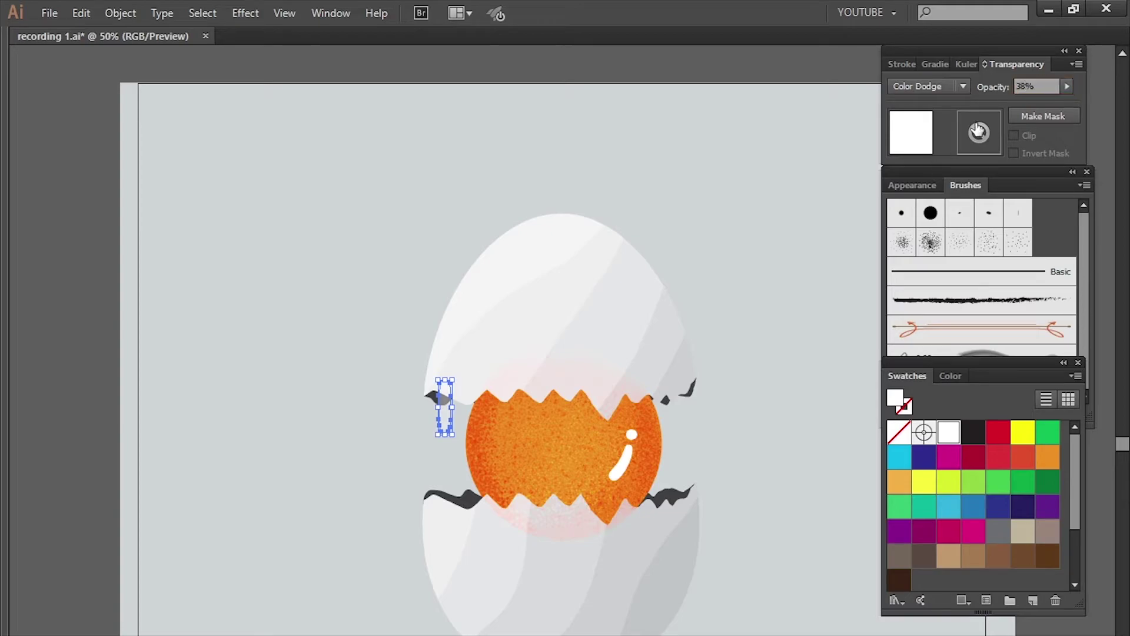
text(40)
click(779, 344)
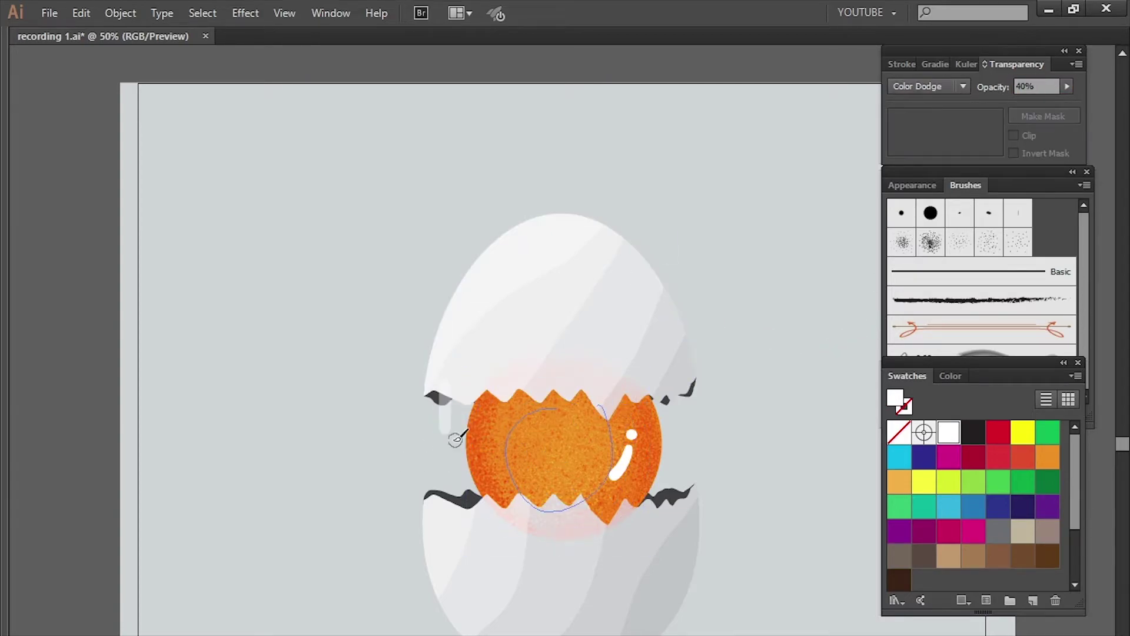
- Paint translucent white vertical stripes across the yolk, undoing stray strokes
drag(452, 441, 453, 480)
mouse_move(474, 419)
mouse_down()
mouse_move(478, 468)
mouse_move(474, 453)
mouse_up()
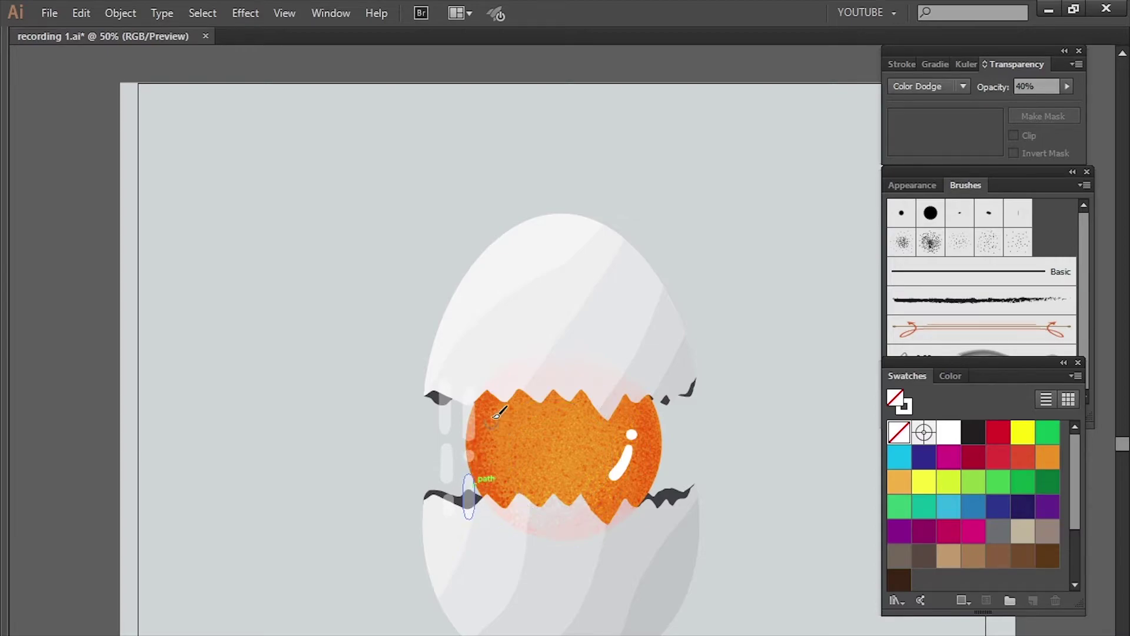
drag(495, 386, 500, 468)
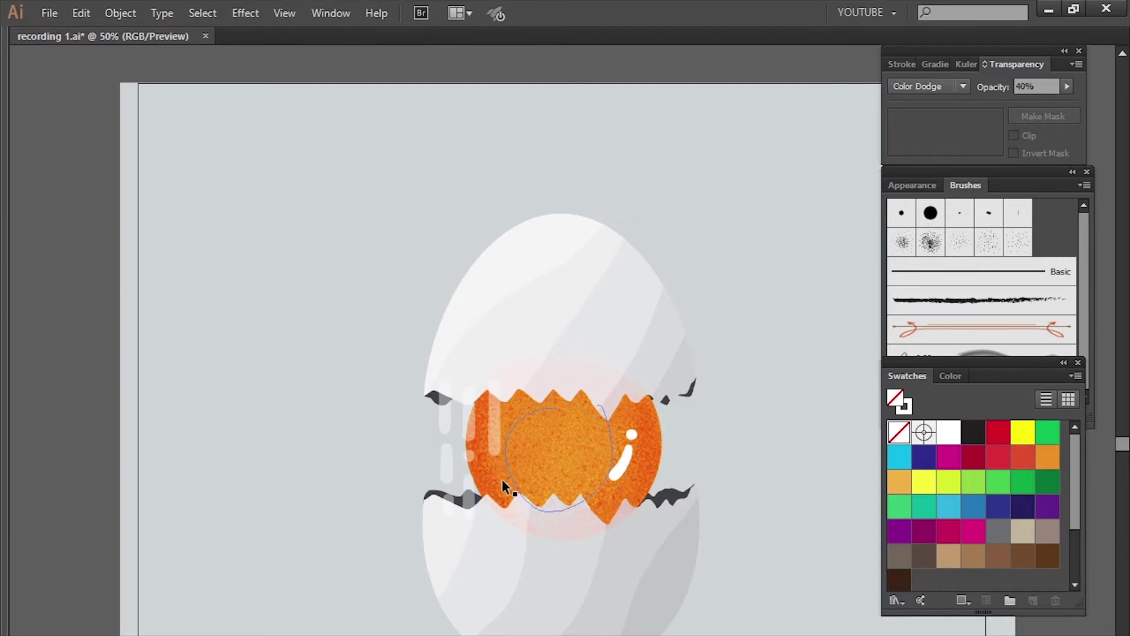
mouse_move(520, 382)
mouse_down()
mouse_move(518, 443)
mouse_move(544, 435)
mouse_up()
click(547, 460)
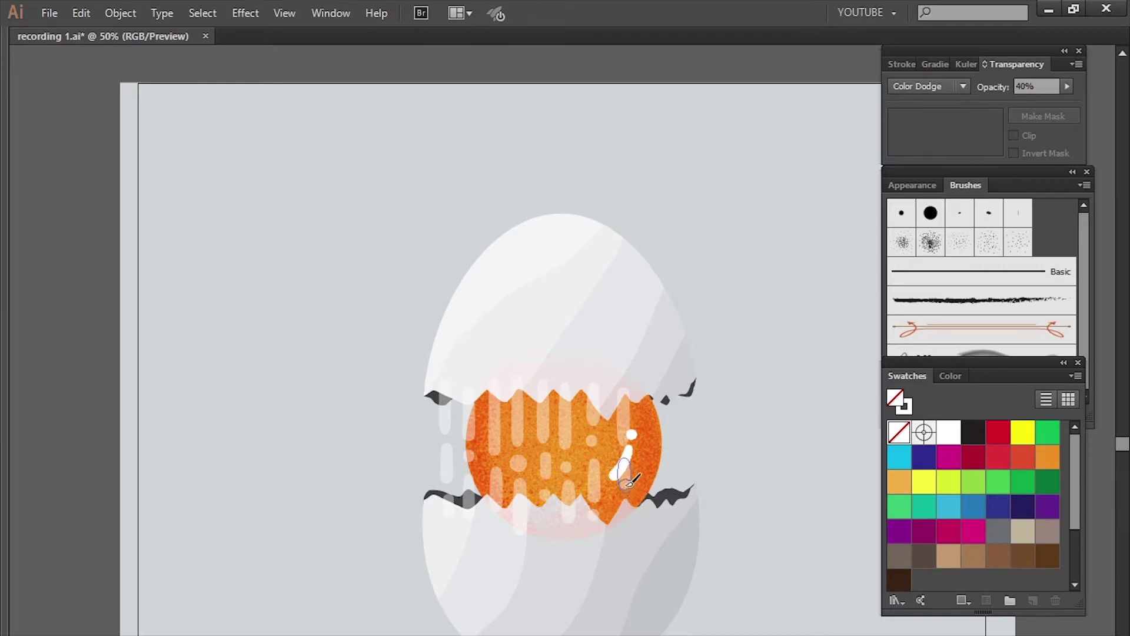
key(ctrl+z)
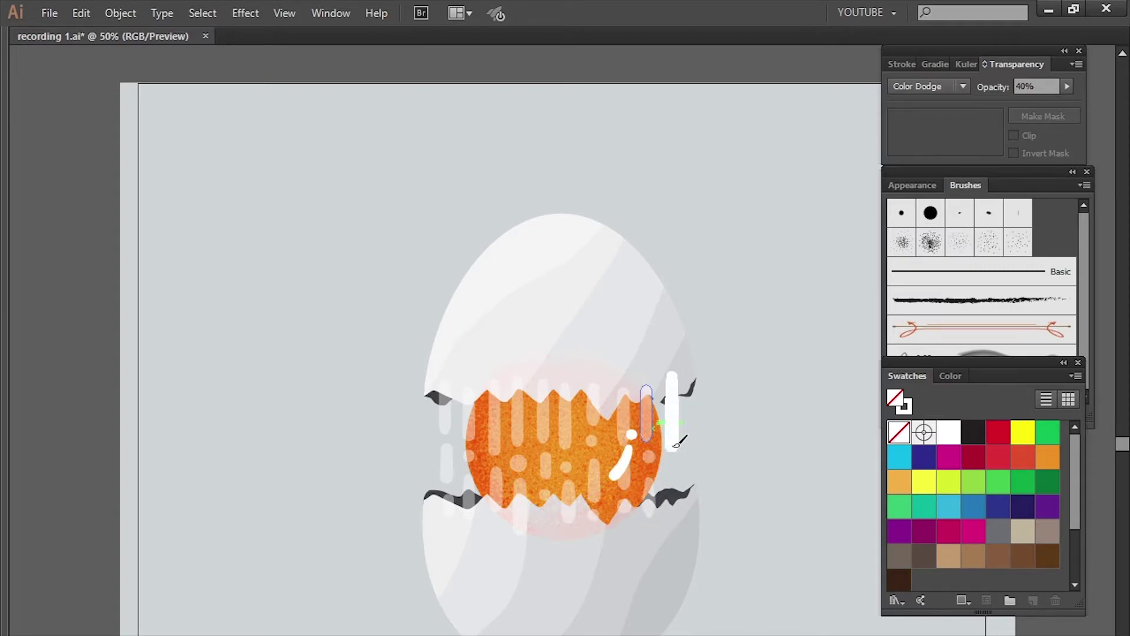
key(ctrl+z)
drag(664, 380, 662, 444)
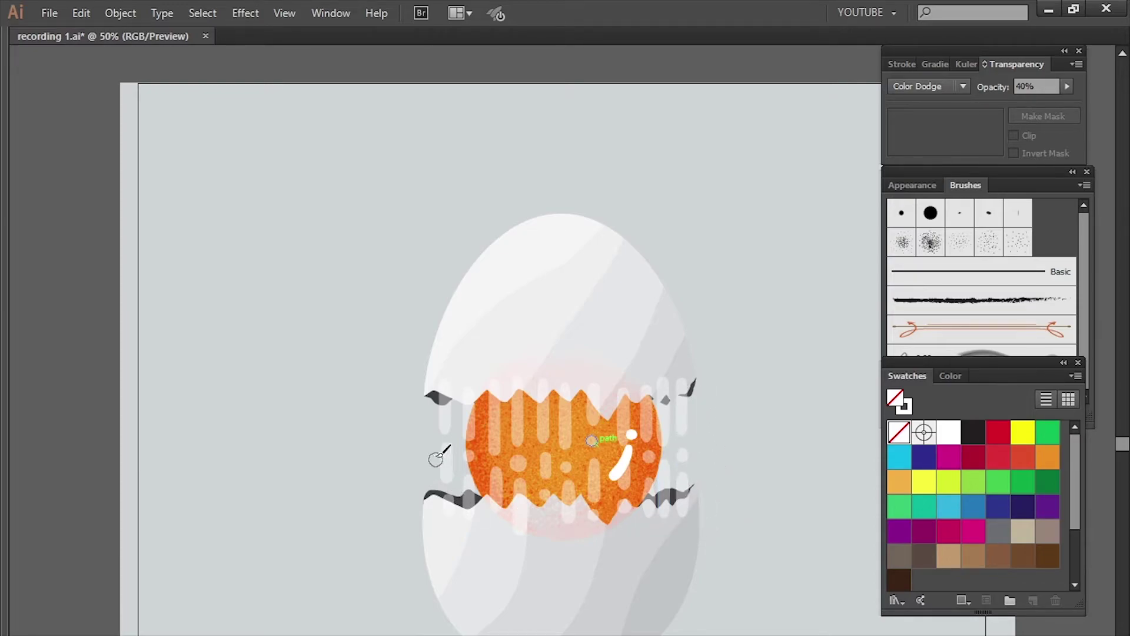
- Select all matching white stripes plus the egg-top shape and make an opacity mask
click(203, 13)
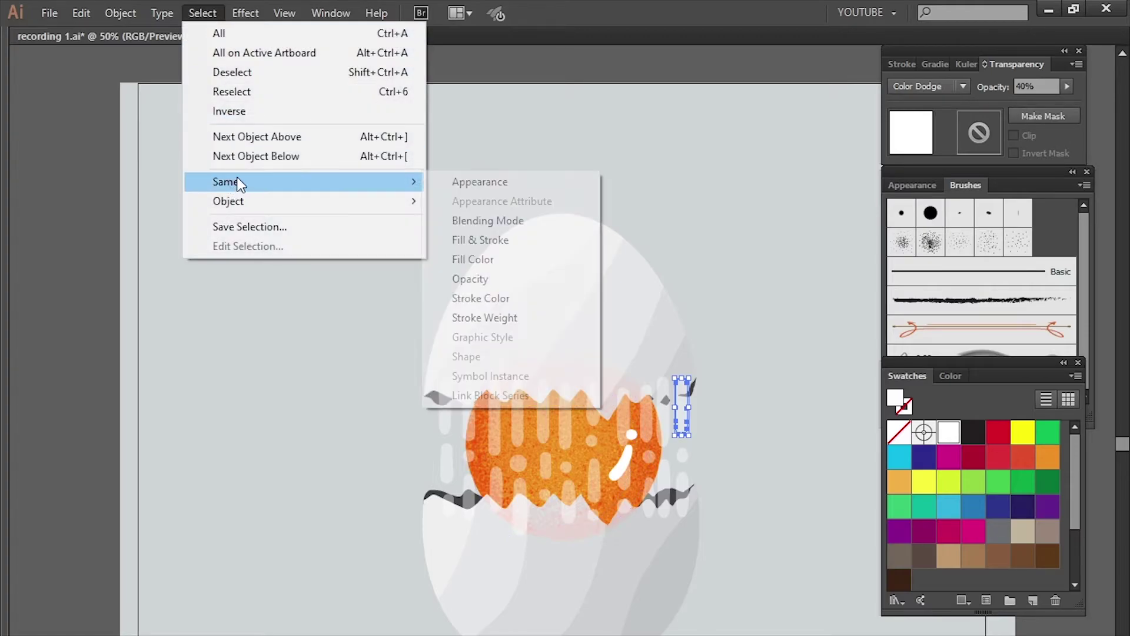
click(479, 260)
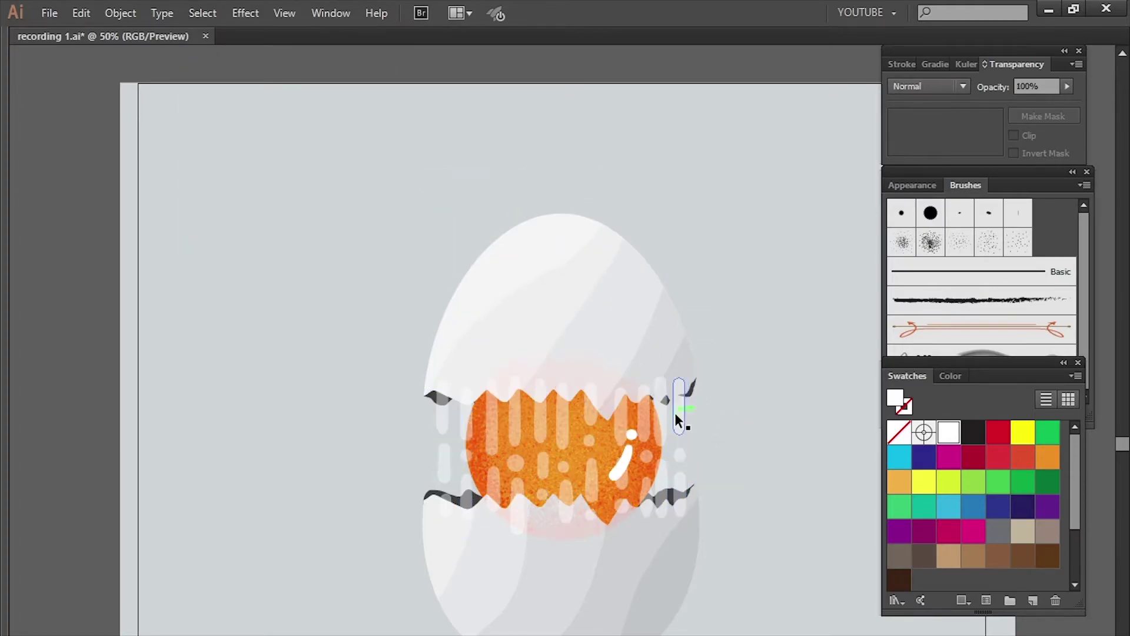
shift+click(657, 259)
key(shift+F7)
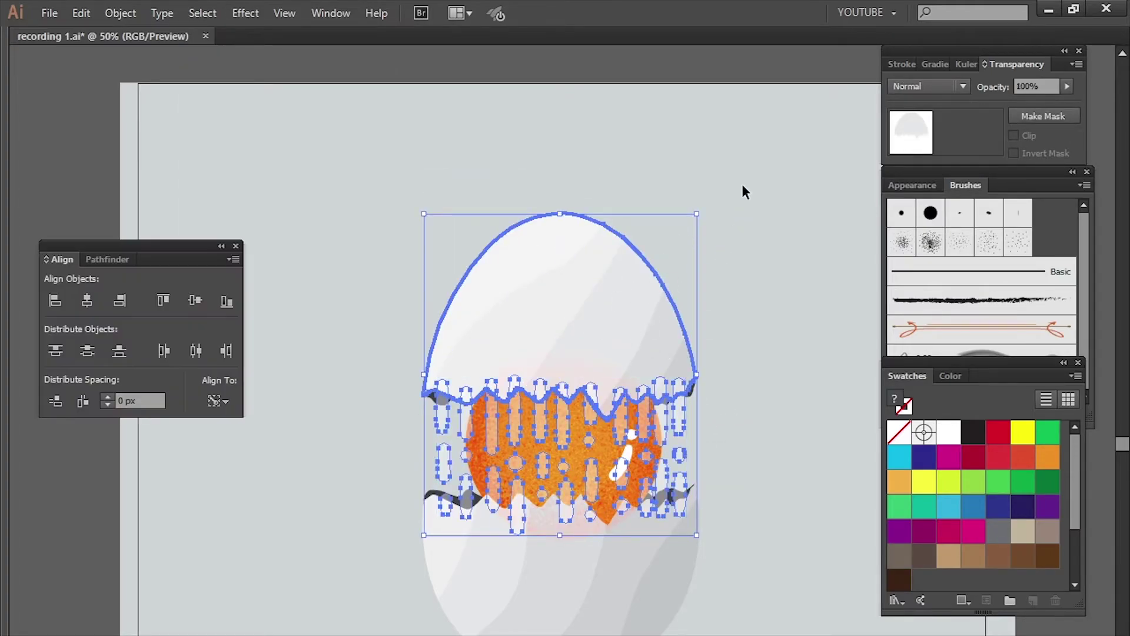
click(1043, 116)
key(ctrl+plus)
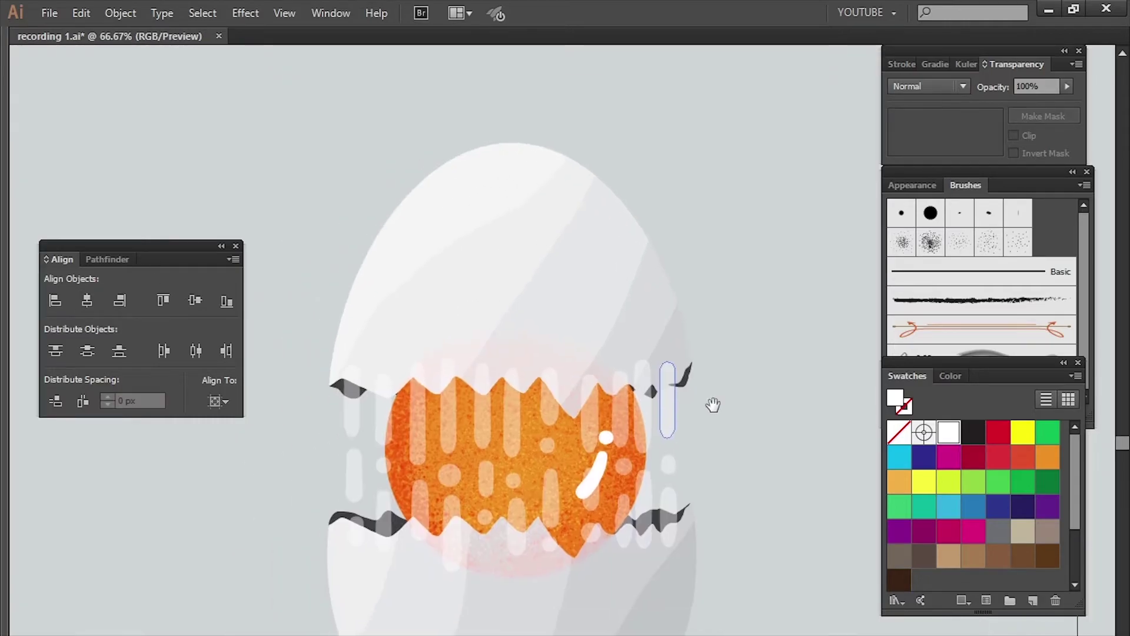
drag(715, 404, 742, 344)
- Undo the mask and select the yolk group with the top and bottom shells
click(662, 336)
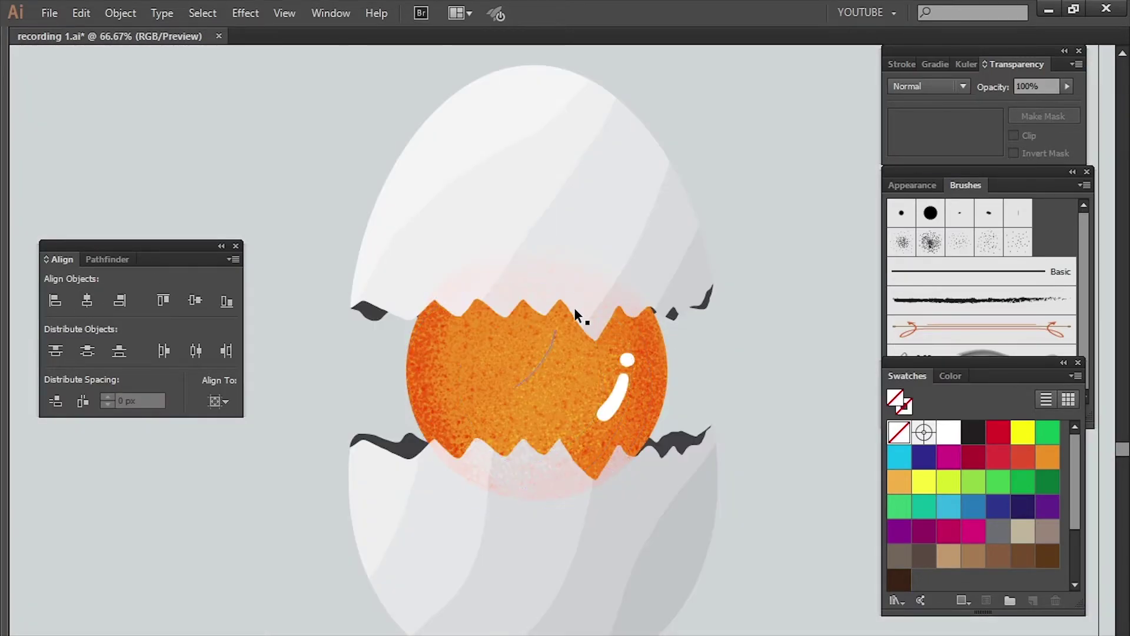
click(540, 214)
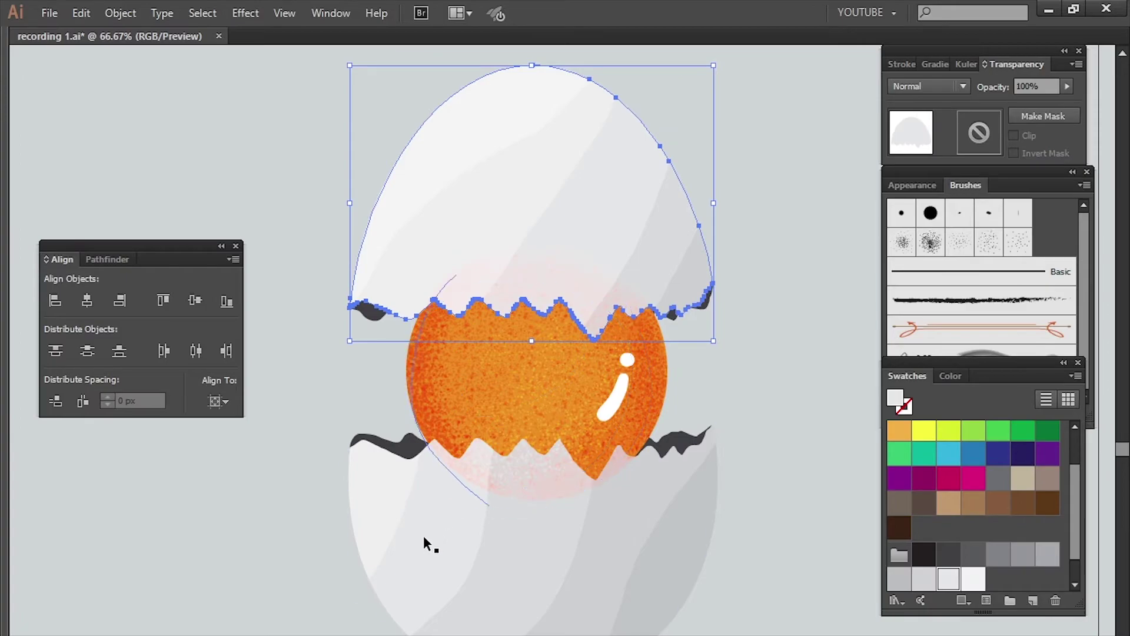
click(489, 436)
key(ctrl+z)
key(ctrl+z)
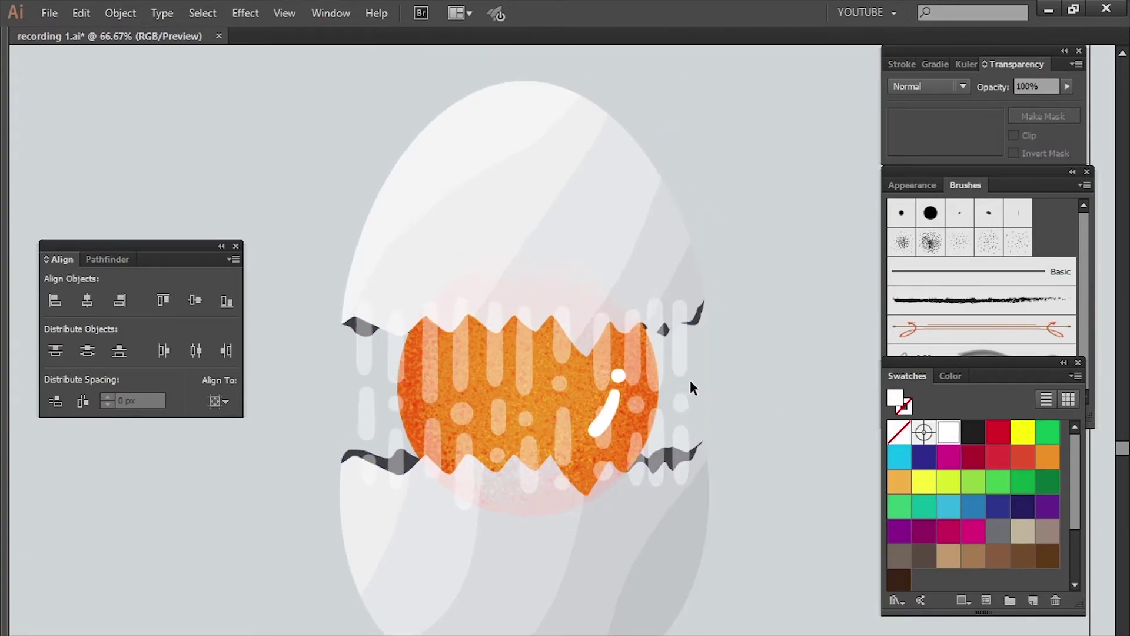
key(ctrl+z)
key(ctrl+z)
click(565, 383)
shift+click(569, 245)
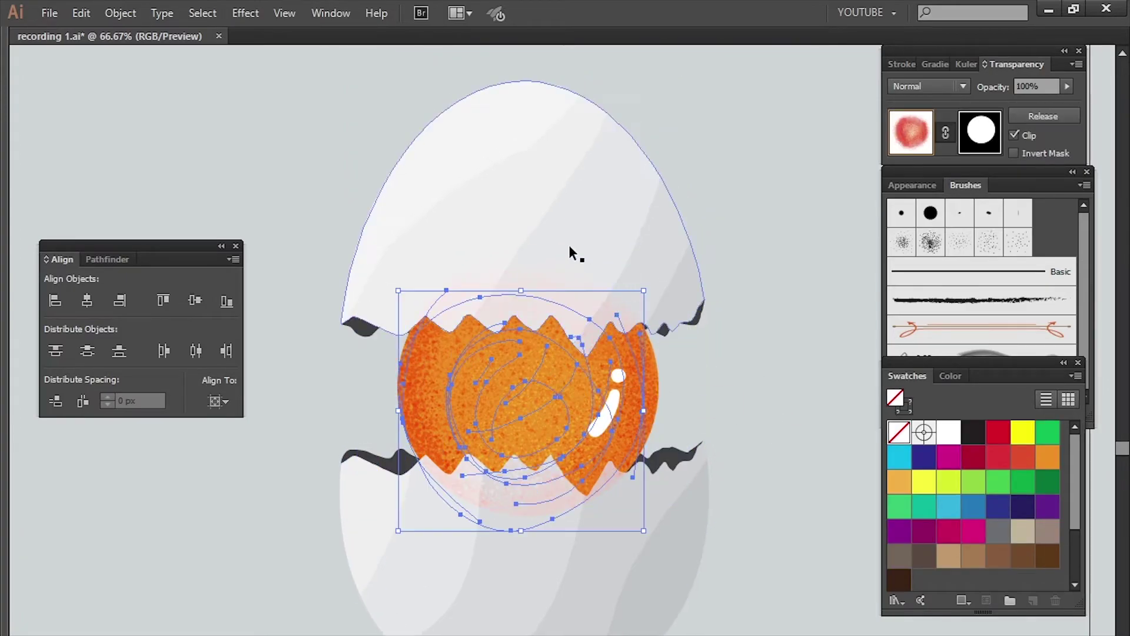
shift+click(483, 552)
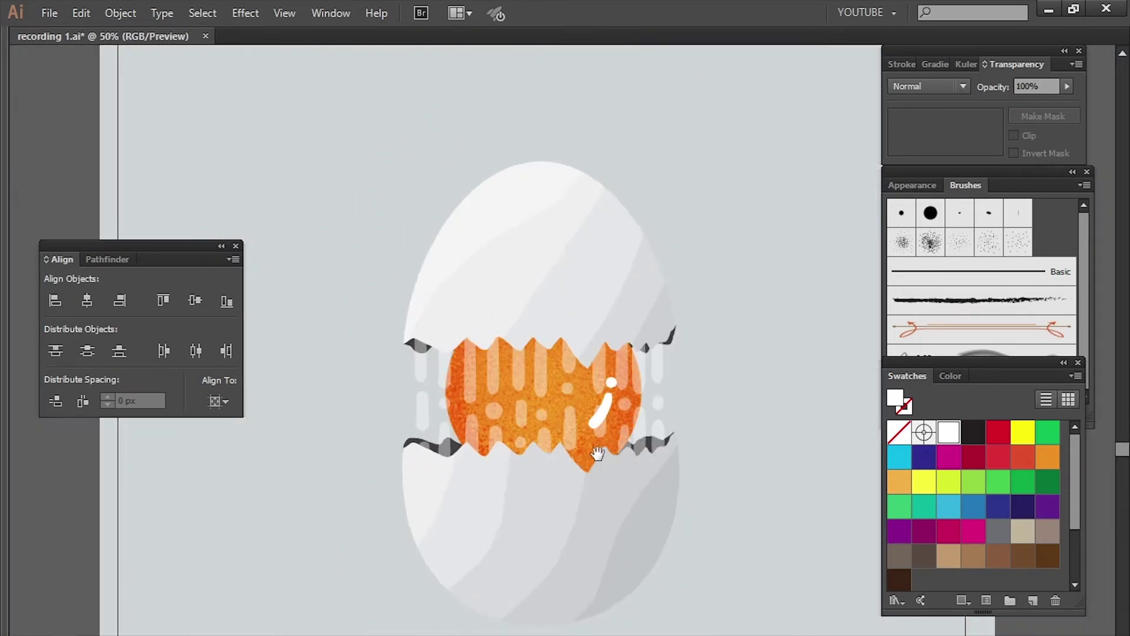
- Paint a white gloss highlight on the top shell, removing a stray path
drag(598, 453, 657, 423)
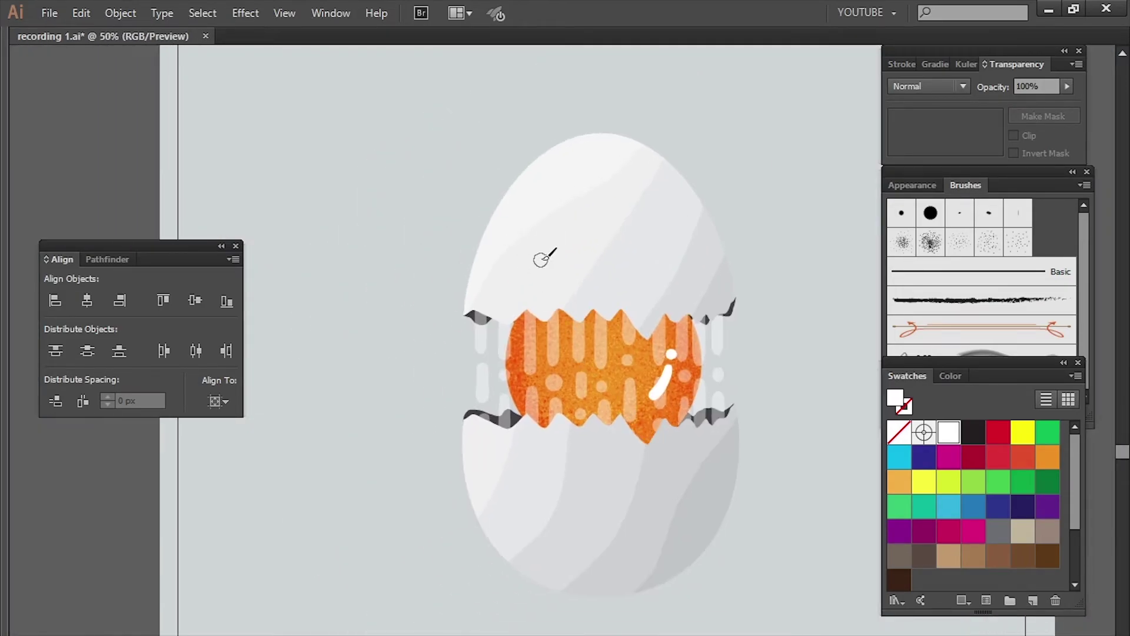
drag(523, 273, 549, 245)
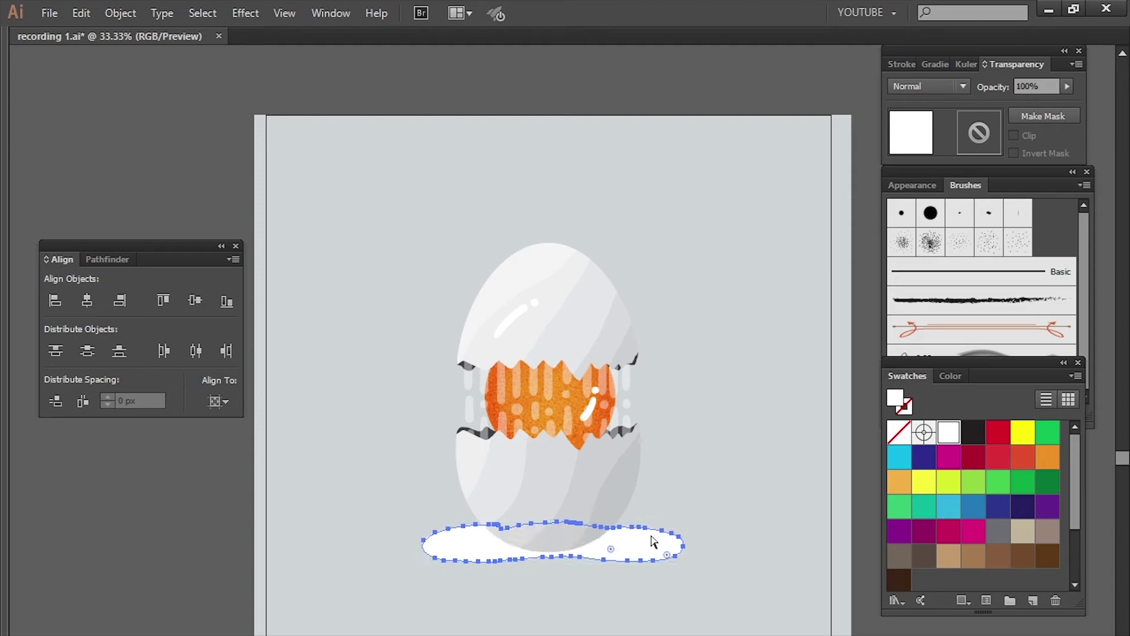
key(ctrl+z)
- Draw and scale grey shadow ellipses beneath the egg, including a smaller darker inner one
key(ctrl+shift+a)
key(n)
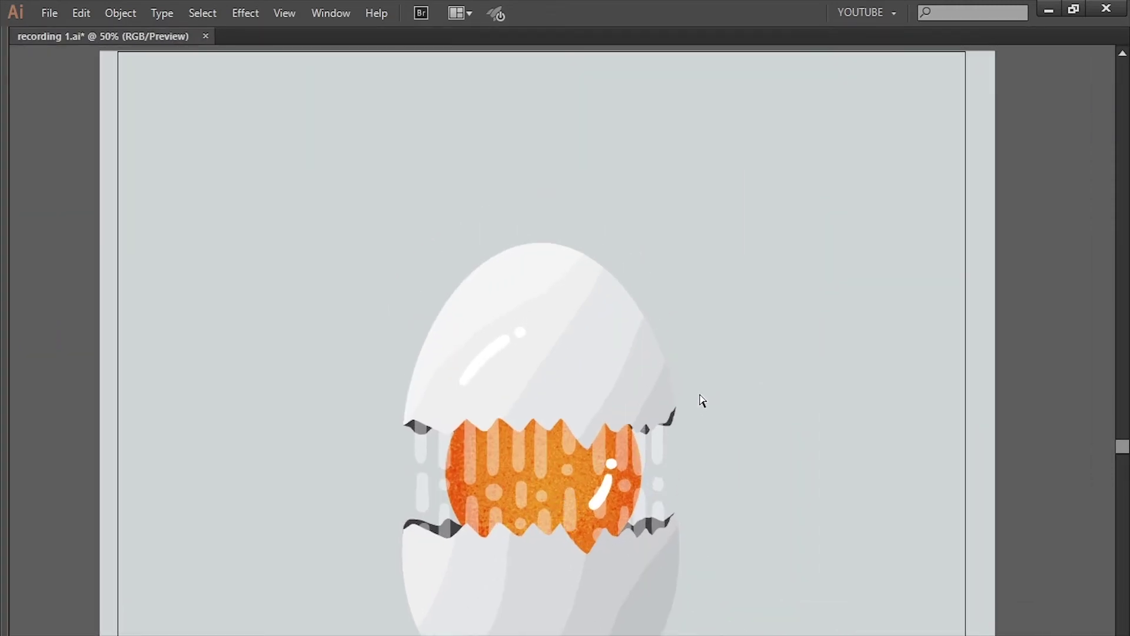
key(v)
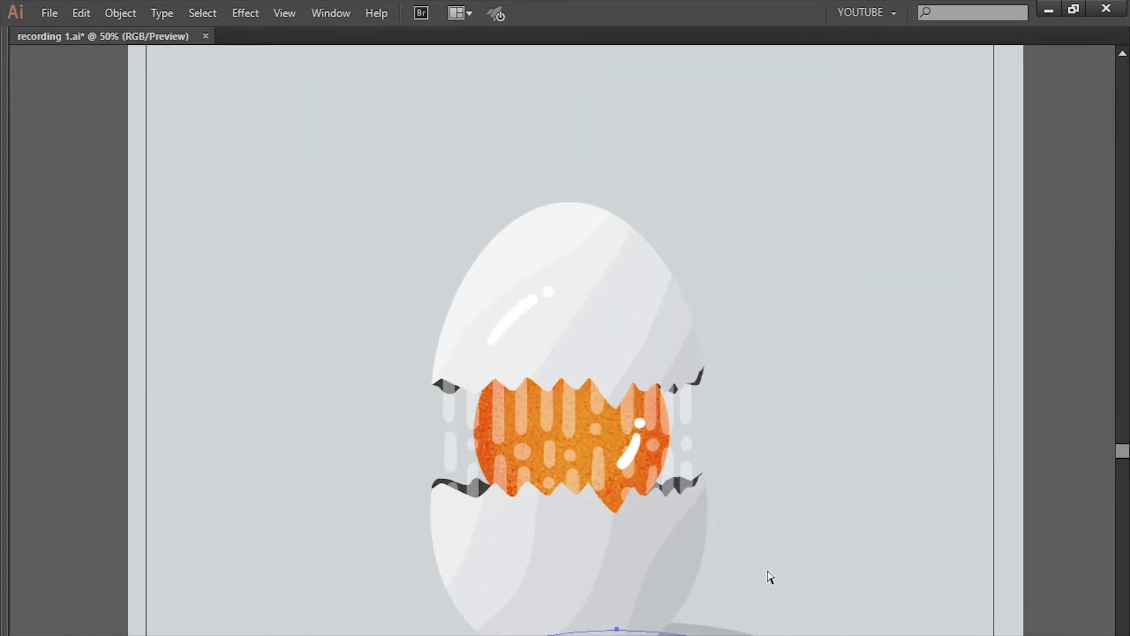
drag(737, 572, 792, 610)
drag(780, 530, 744, 558)
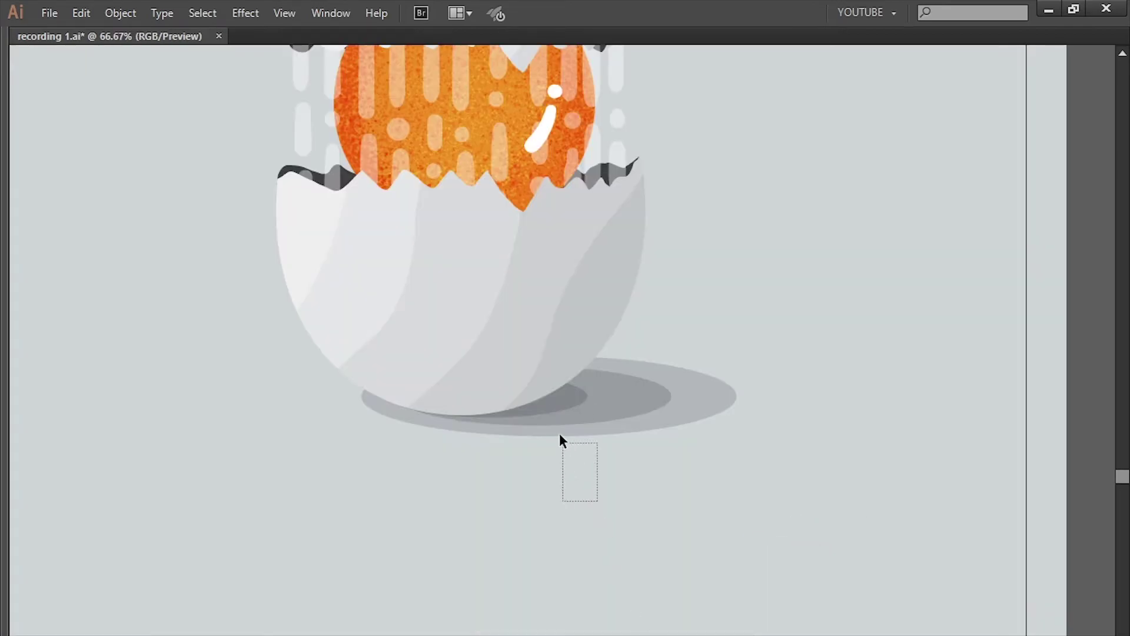
drag(560, 440, 568, 419)
scroll(589, 512, up, 5)
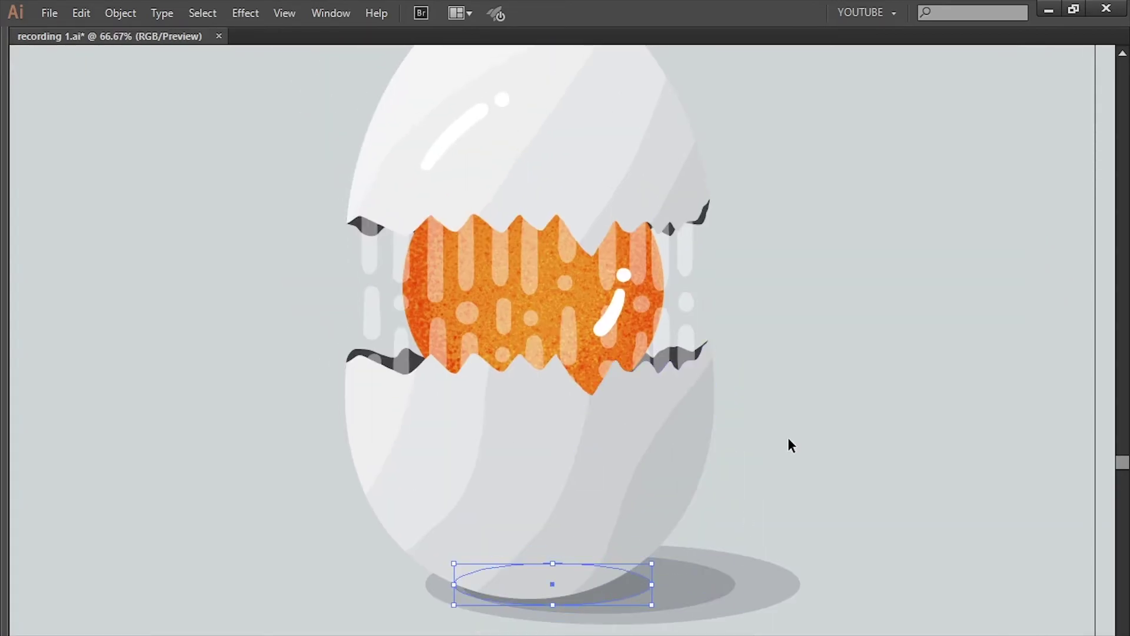
key(Tab)
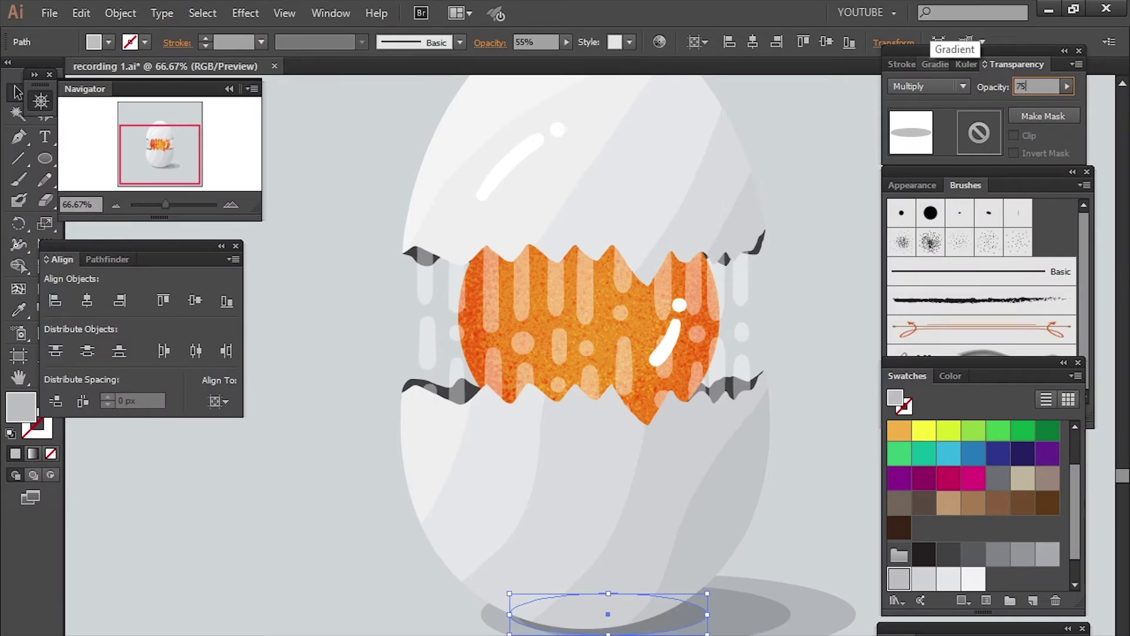
key(Tab)
alt+scroll(591, 416, down, 2)
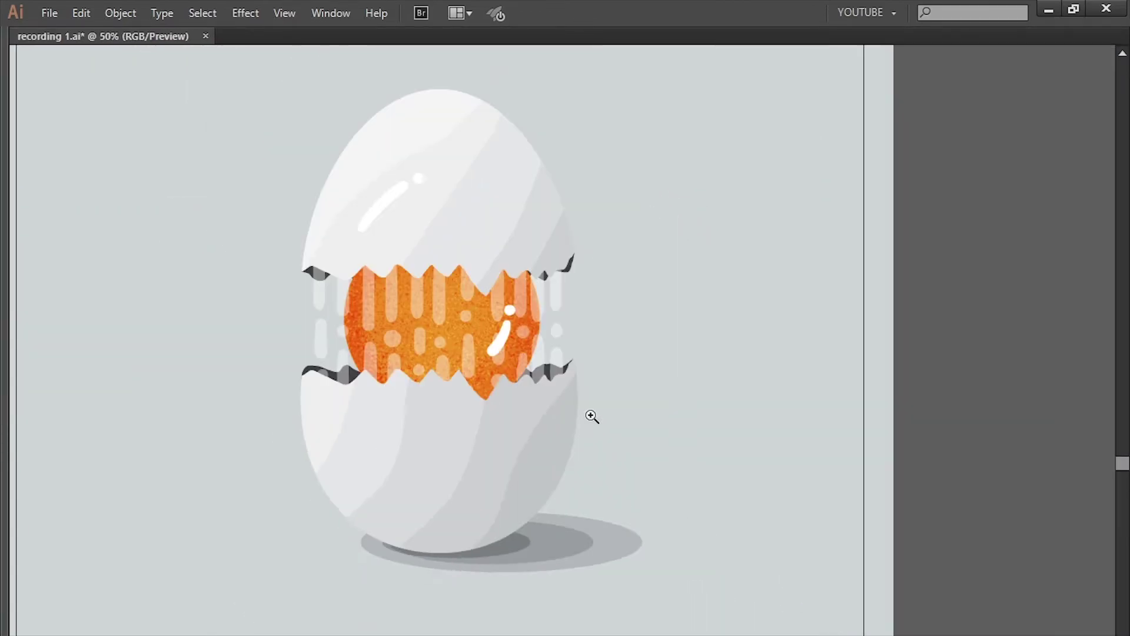
alt+scroll(718, 478, up, 1)
- Zoom to actual size on the yolk and try moving the top shell, then undo it
drag(433, 318, 788, 544)
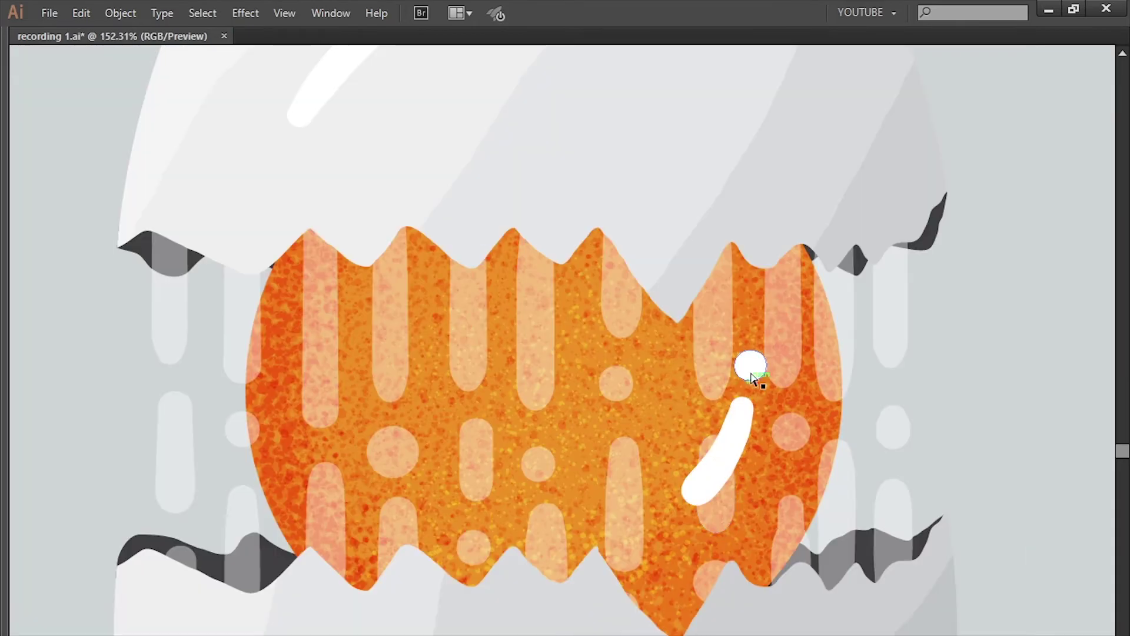
key(ctrl+1)
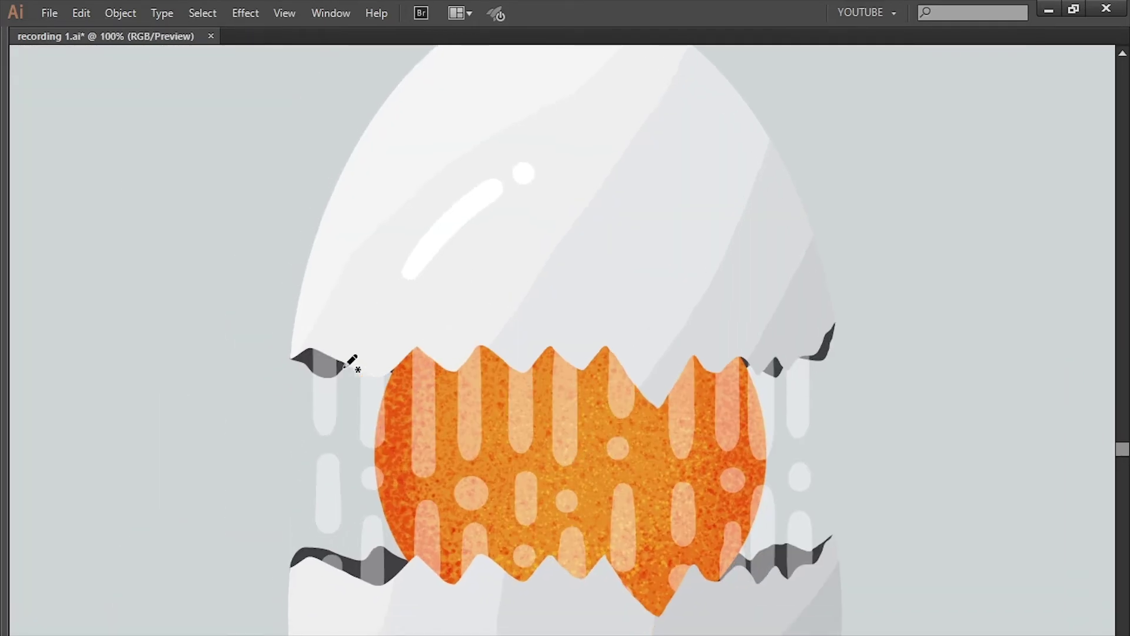
drag(435, 349, 589, 399)
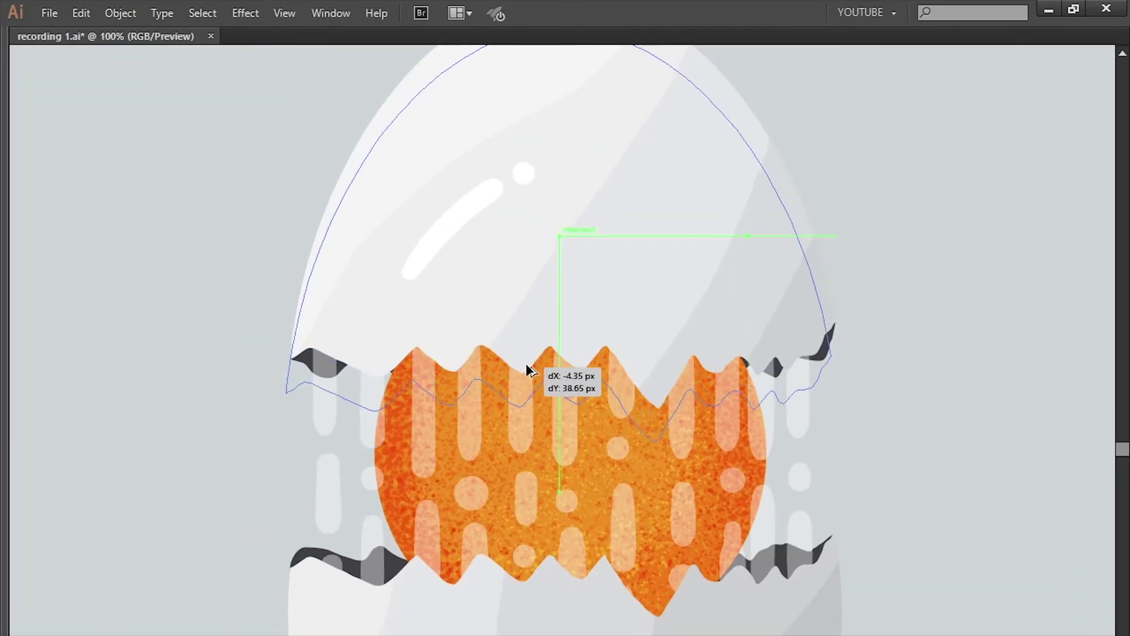
key(p)
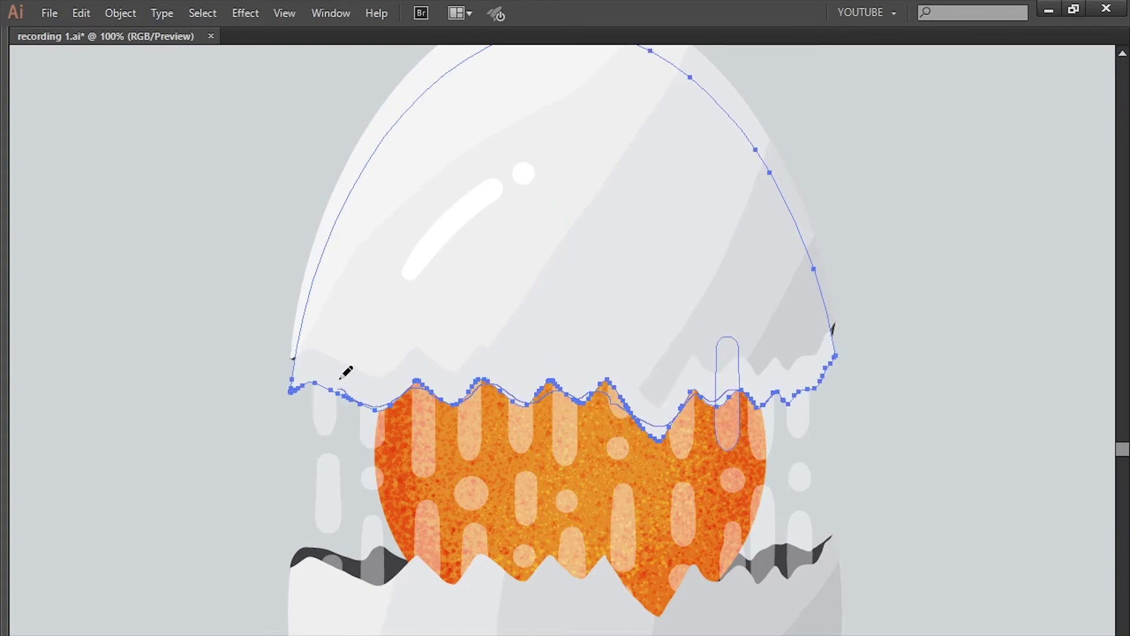
key(ctrl+z)
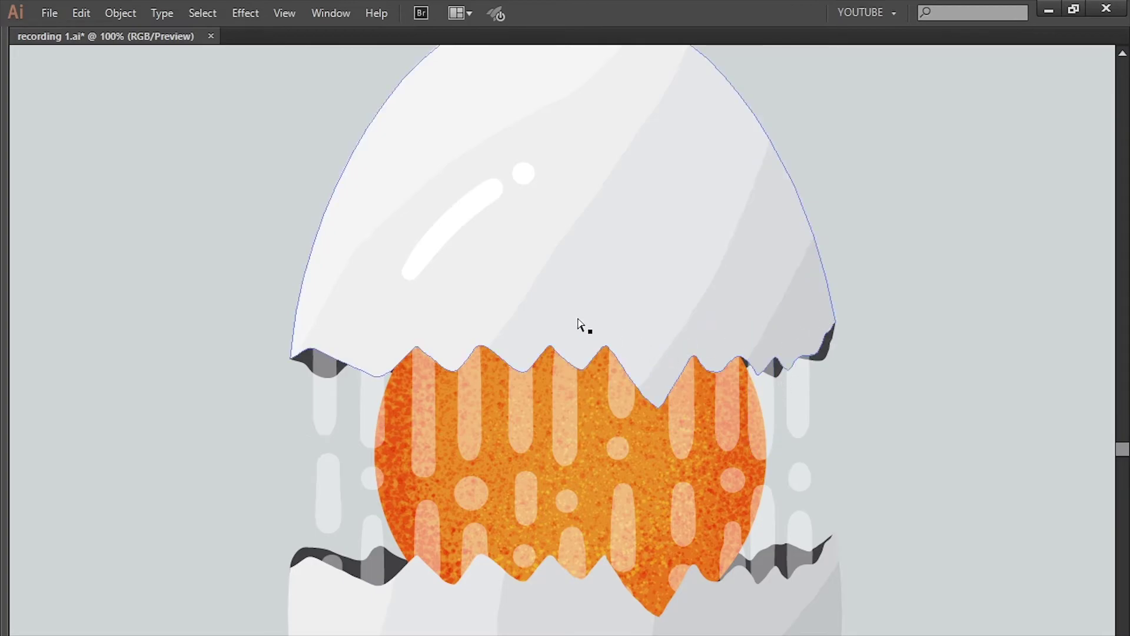
- Remove the pale stripe group and yolk texture group to expose the top shell
click(616, 346)
key(ctrl+a)
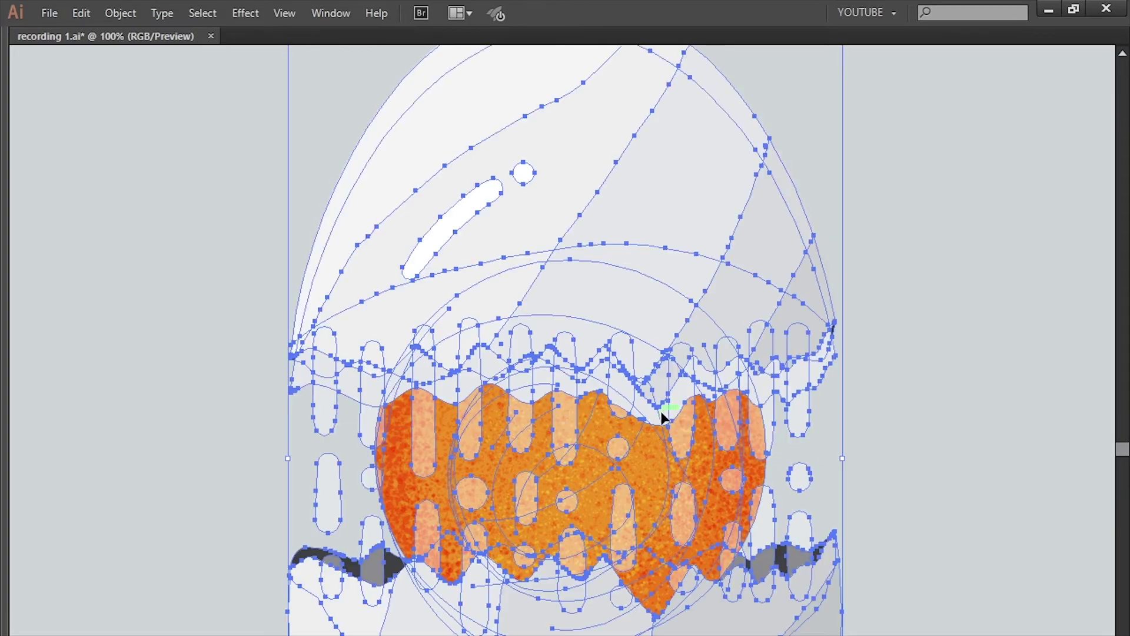
click(746, 388)
click(880, 415)
click(733, 481)
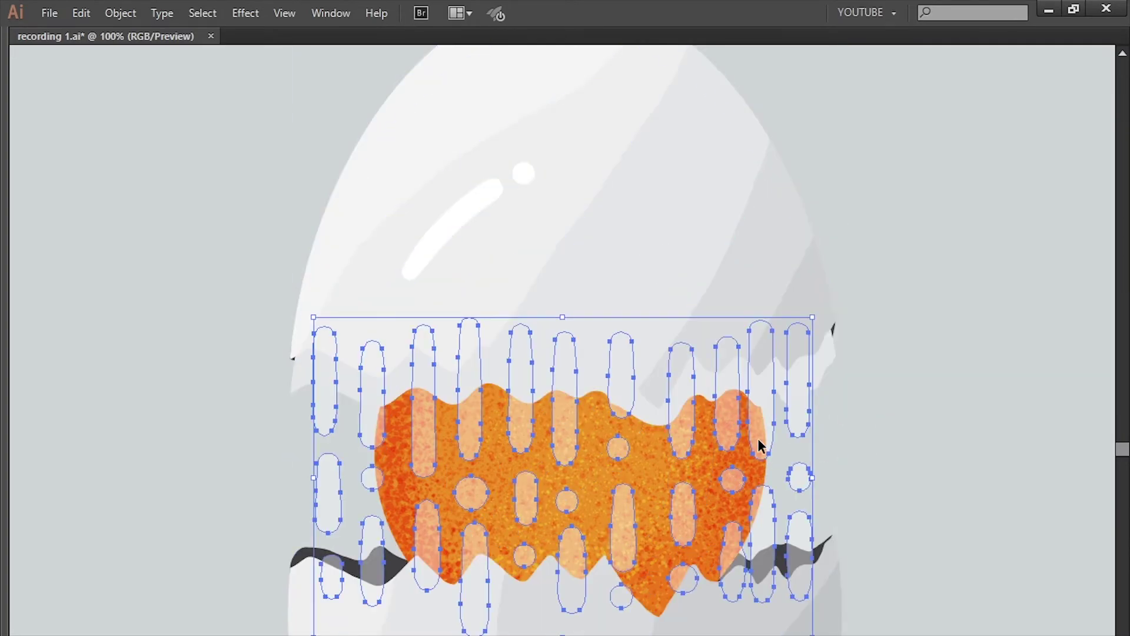
key(Delete)
click(758, 438)
click(676, 487)
key(Delete)
click(655, 415)
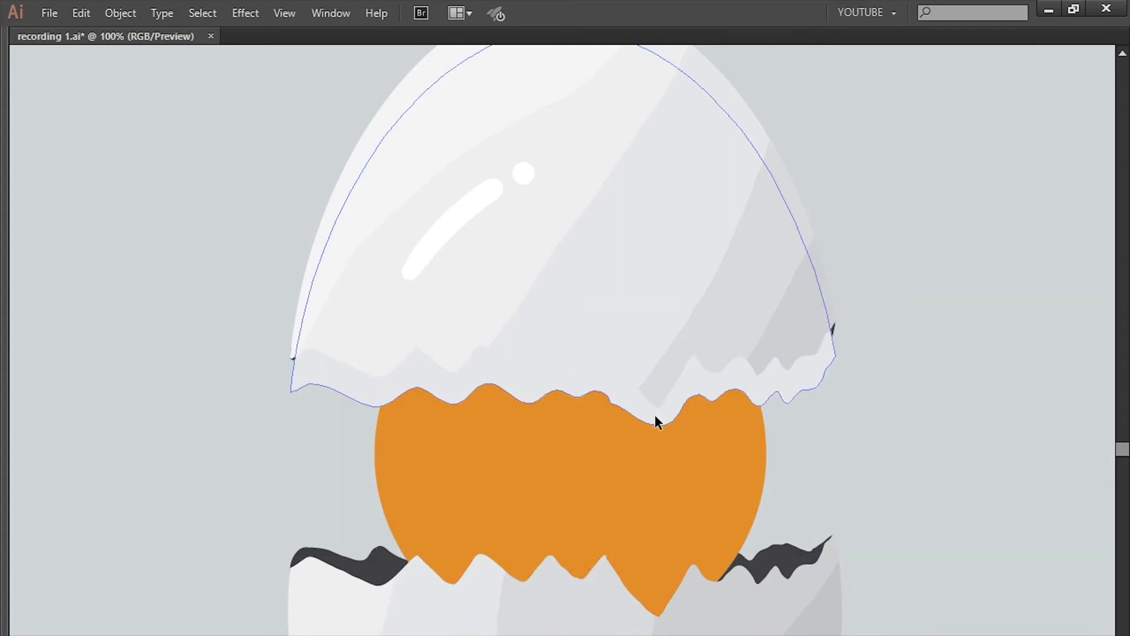
- Intersect a copy of the top shell with the circle over the yolk
key(shift+m)
alt+click(793, 388)
key(v)
click(684, 412)
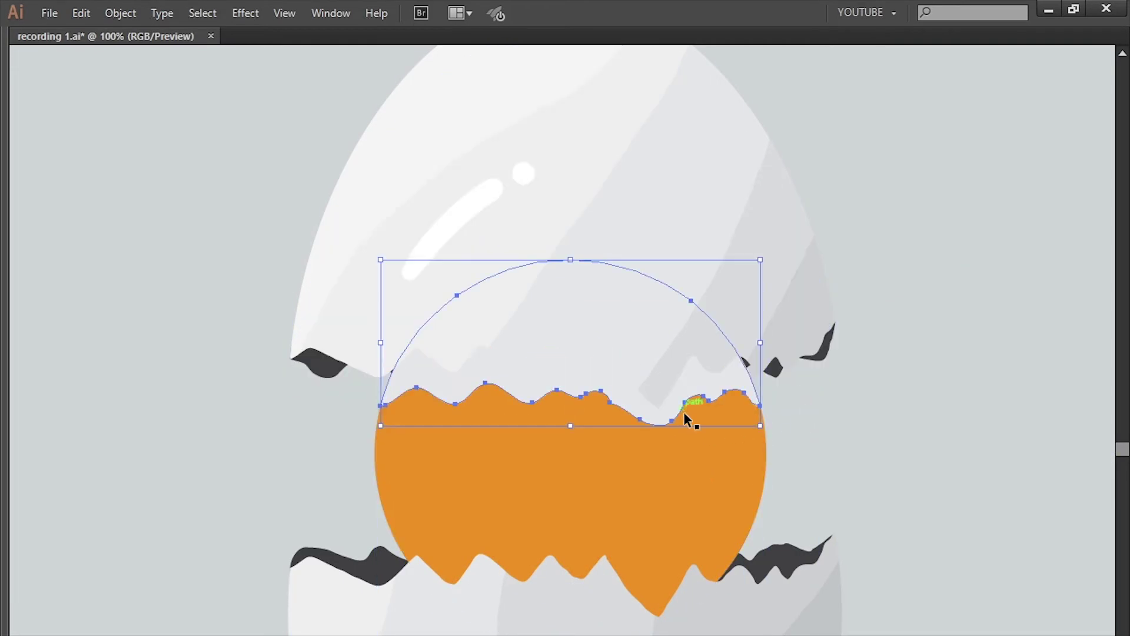
key(slash)
key(n)
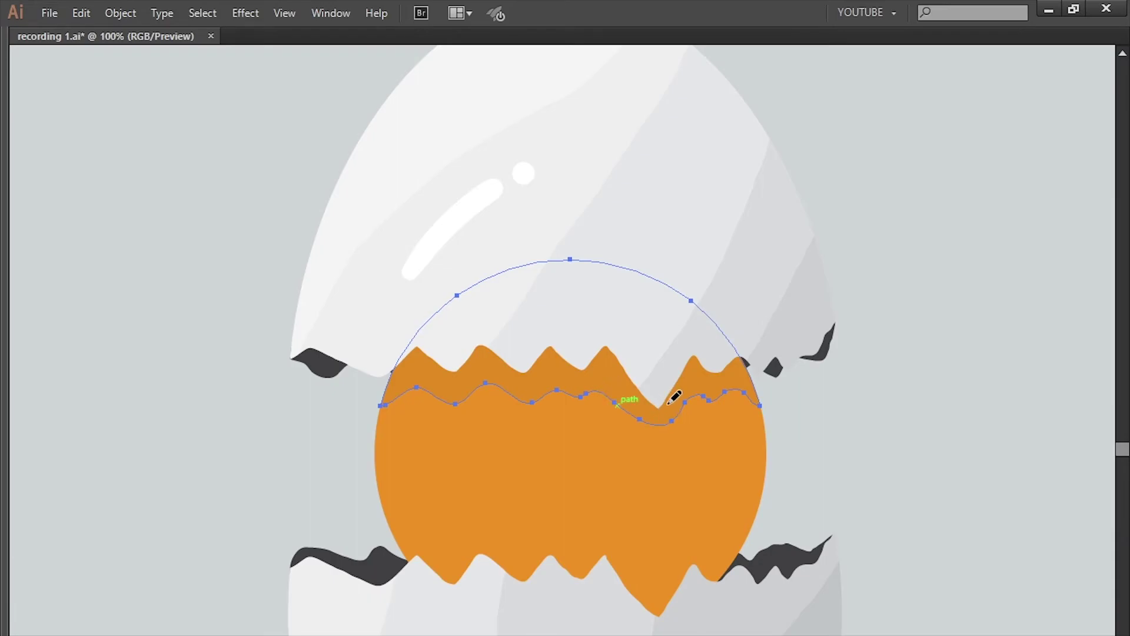
- Fill the shell piece dark brown and make it a Multiply shadow at 35% opacity
key(F6)
double_click(898, 405)
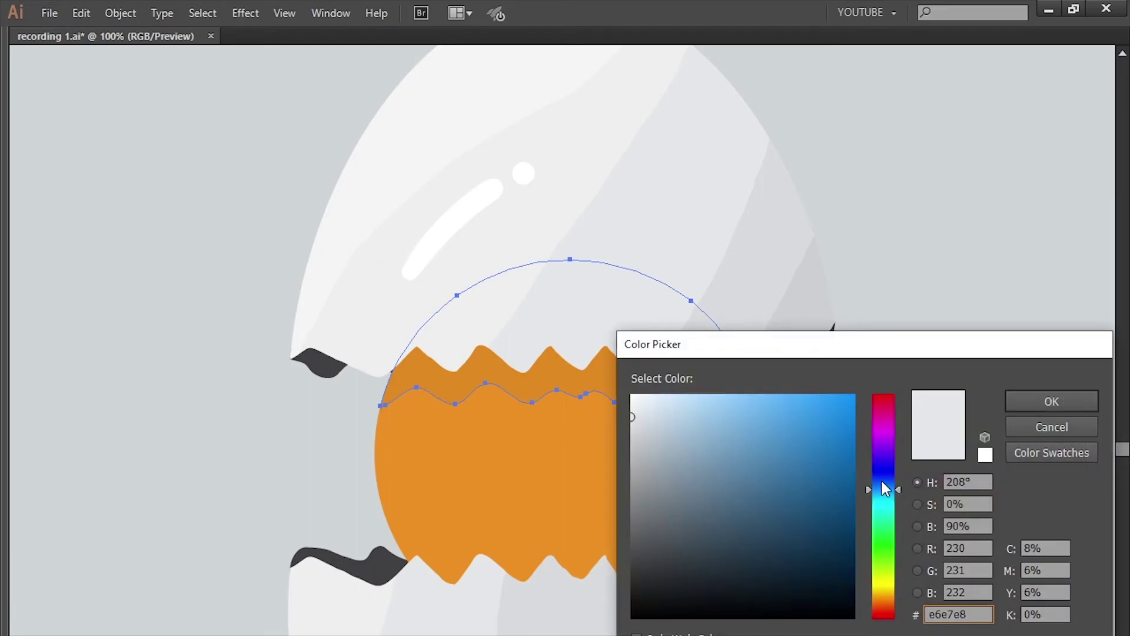
drag(886, 489, 883, 602)
click(820, 447)
click(1023, 403)
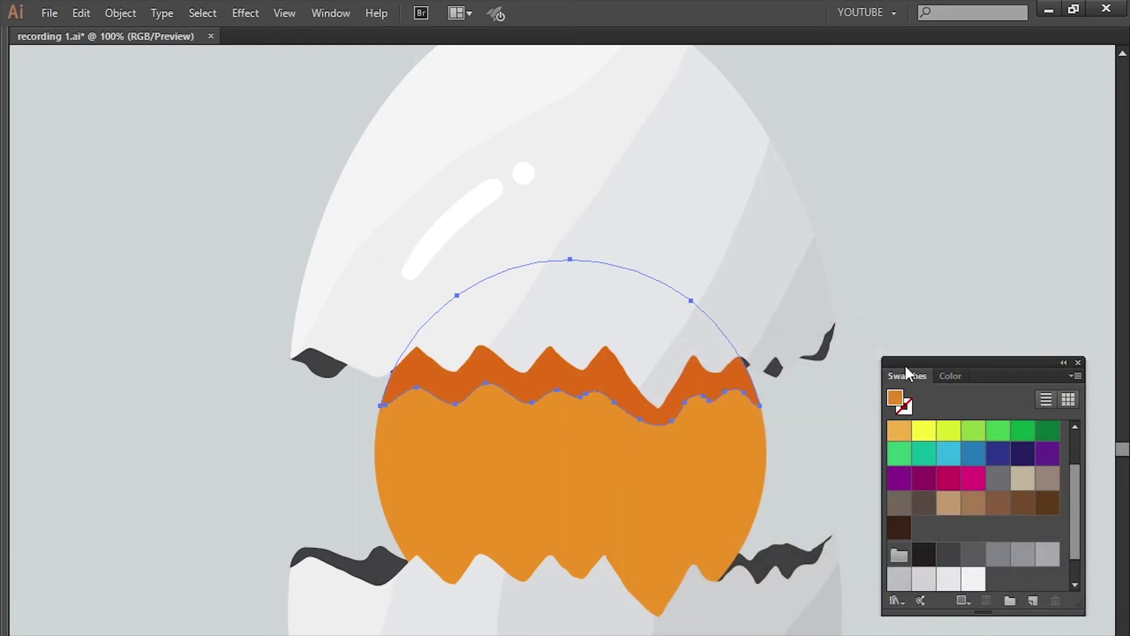
click(733, 392)
double_click(896, 399)
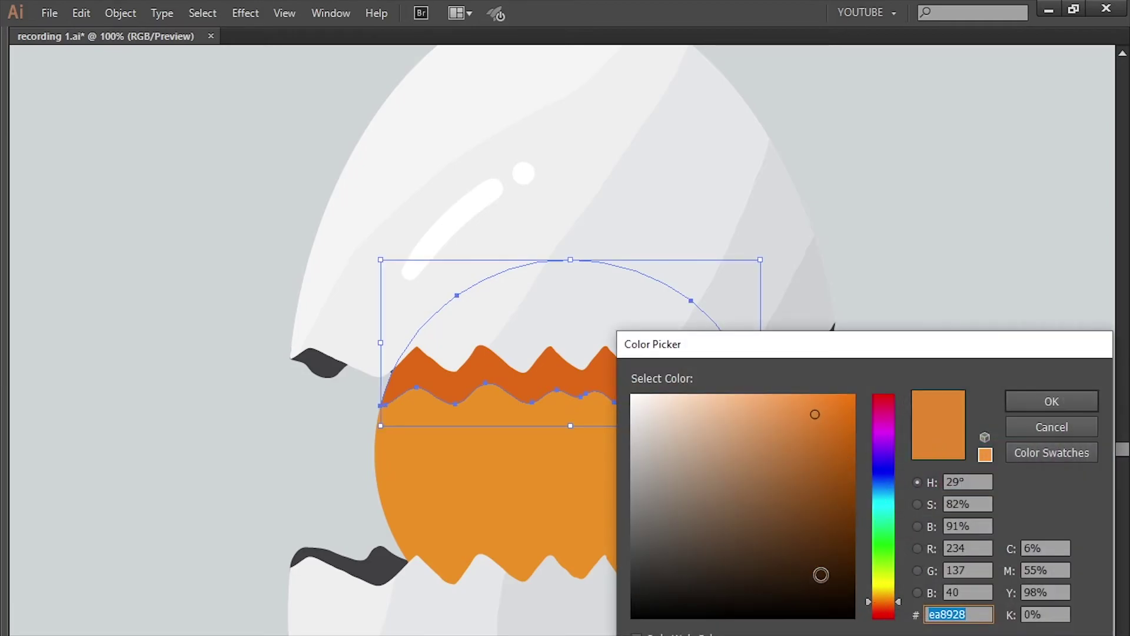
drag(821, 574, 797, 537)
click(1051, 401)
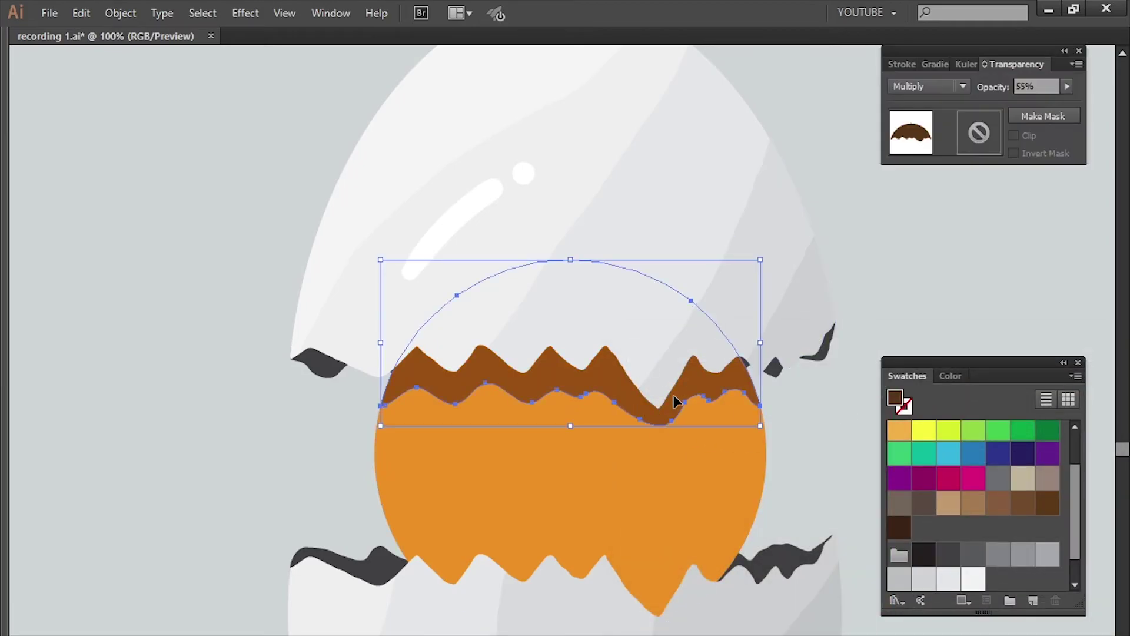
key(Return)
key(ctrl+shift+a)
- Move the speckled texture and white stripe highlights onto the yolk between the shells
key(ctrl+minus)
key(ctrl+minus)
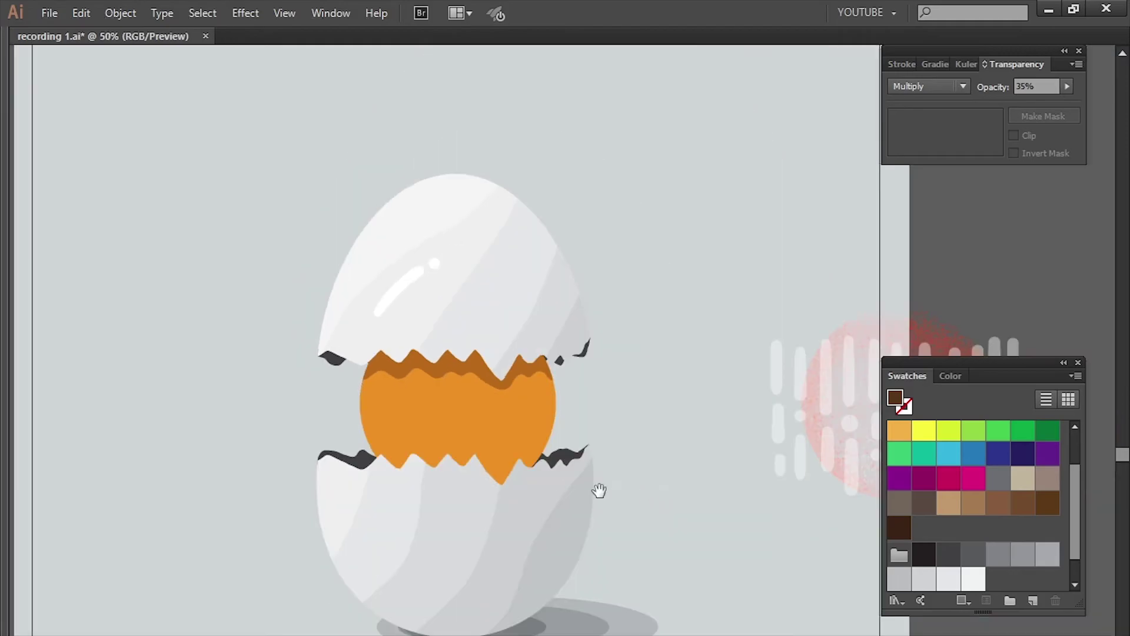
drag(764, 386, 544, 388)
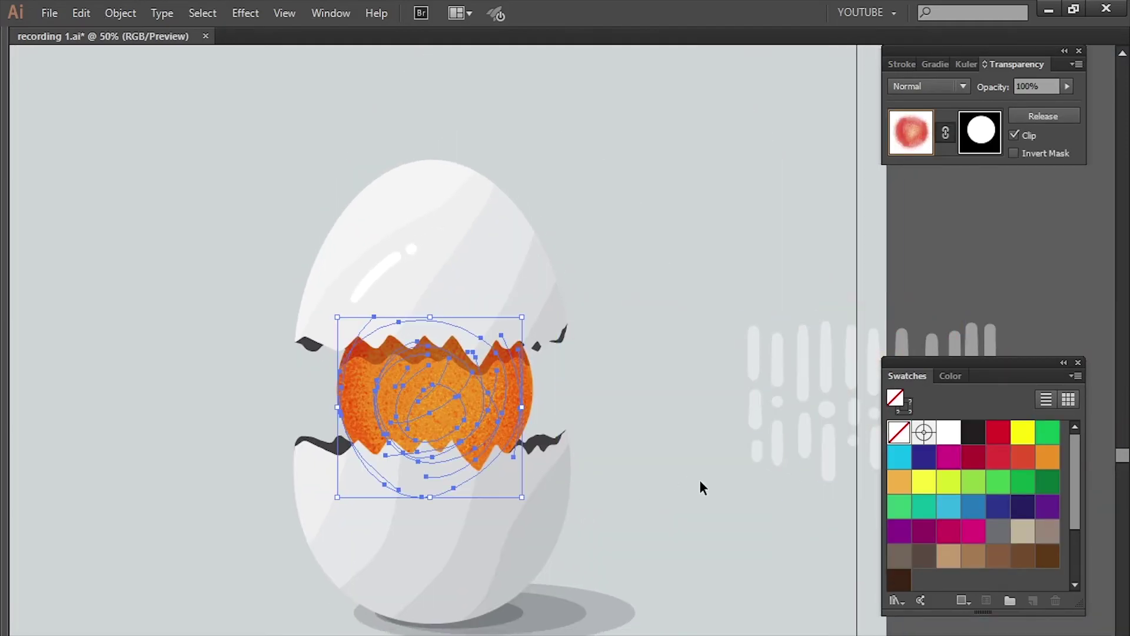
click(501, 365)
drag(777, 383, 335, 383)
click(613, 429)
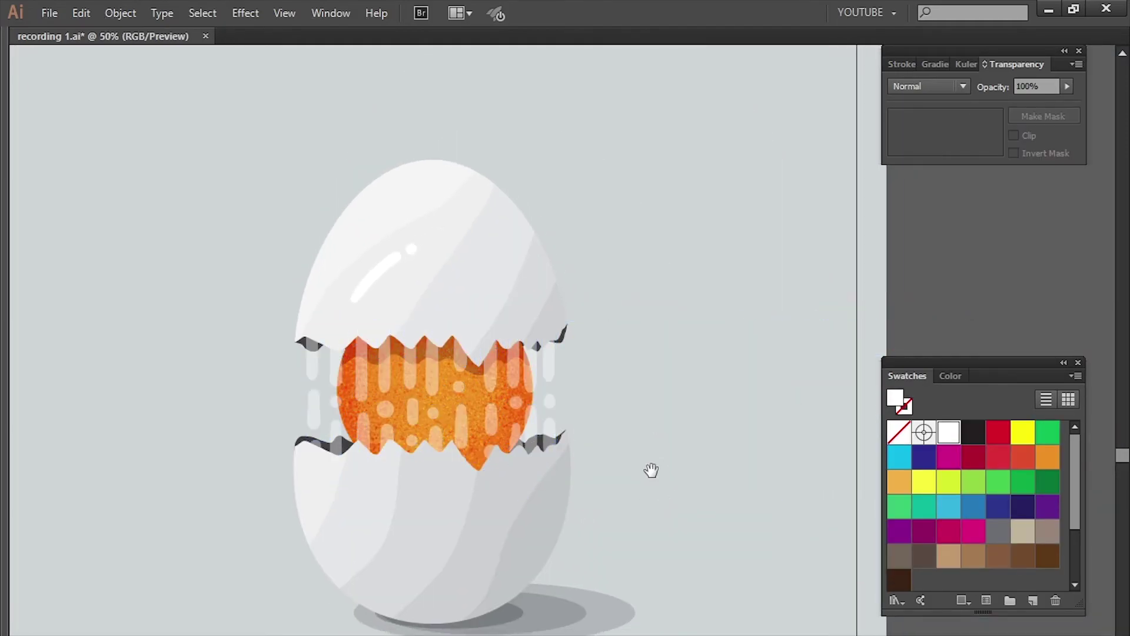
drag(518, 532, 630, 582)
key(ctrl+plus)
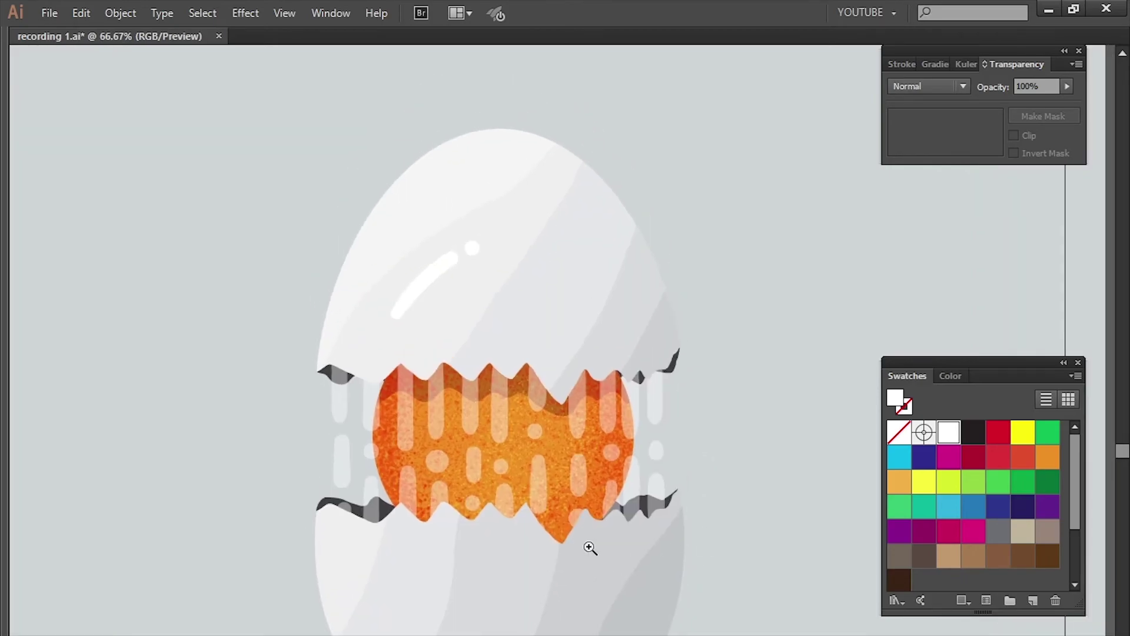
key(ctrl+minus)
key(ctrl+minus)
click(604, 554)
key(ctrl+minus)
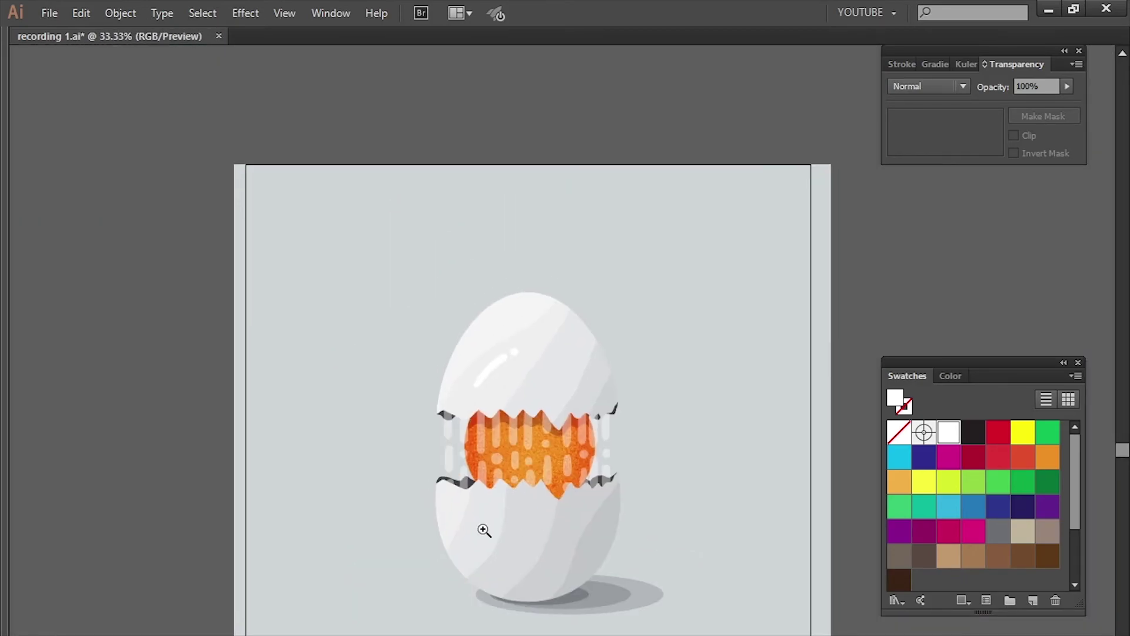
- Try Soft Light, Overlay, black and white fills on the background, then revert to Normal
key(v)
click(648, 234)
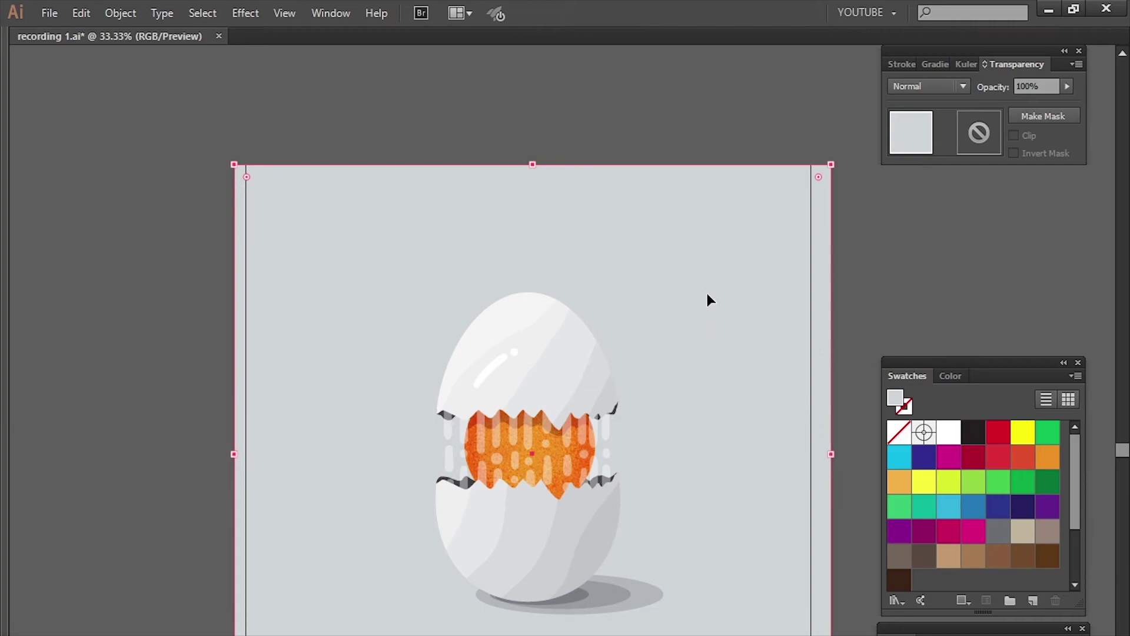
click(928, 86)
click(928, 273)
click(930, 87)
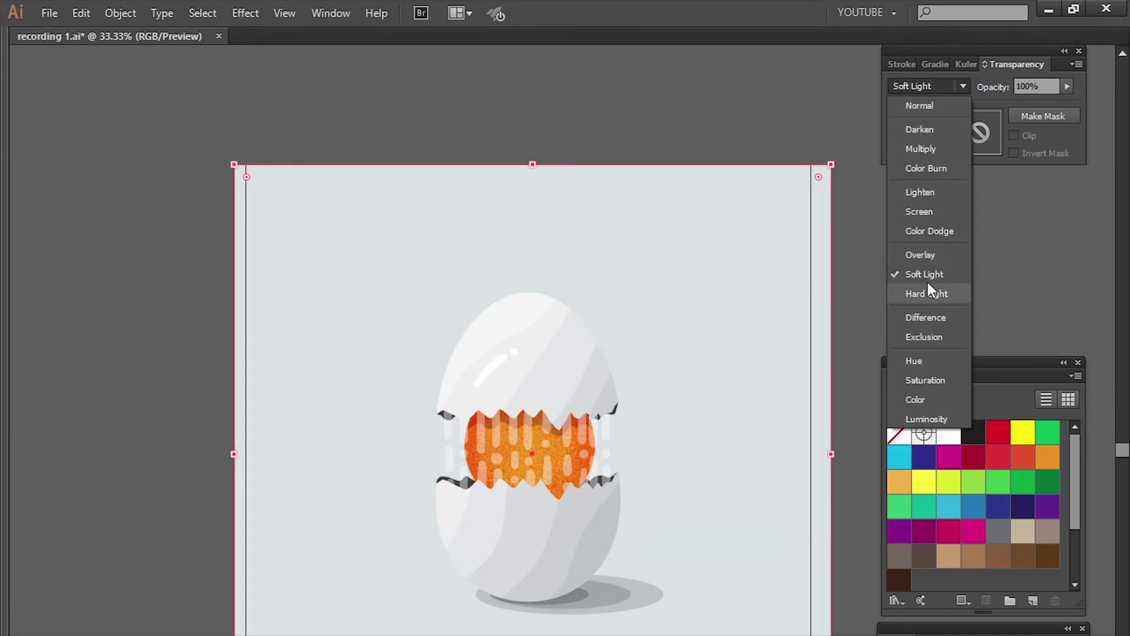
click(927, 253)
drag(835, 339, 817, 336)
click(973, 431)
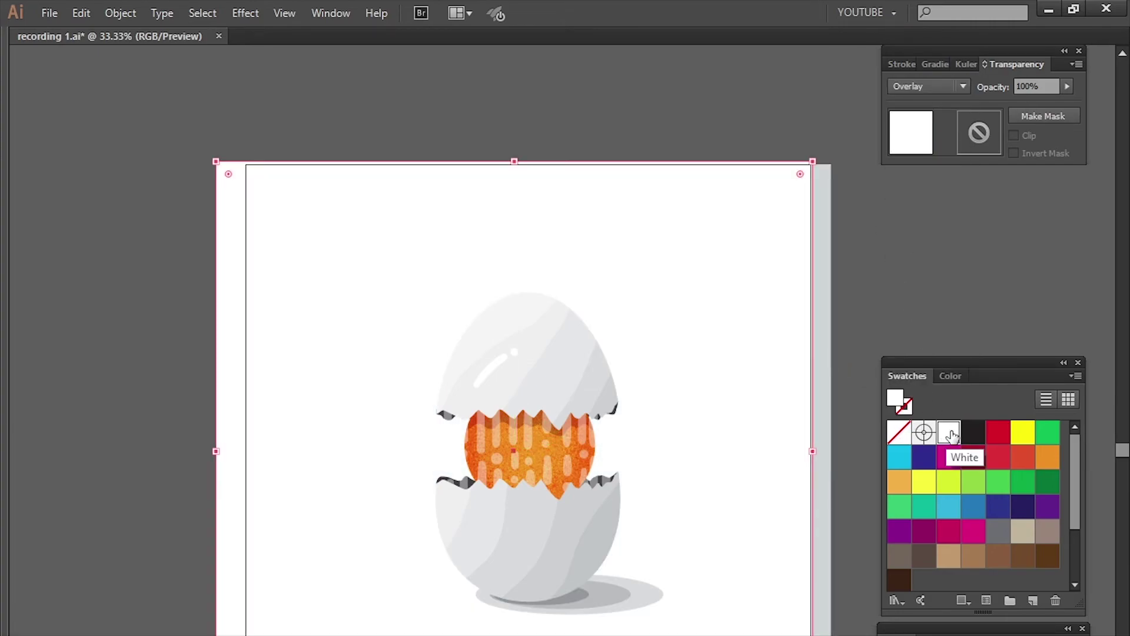
click(975, 436)
key(ctrl+z)
key(ctrl+z)
key(ctrl+z)
key(ctrl+z)
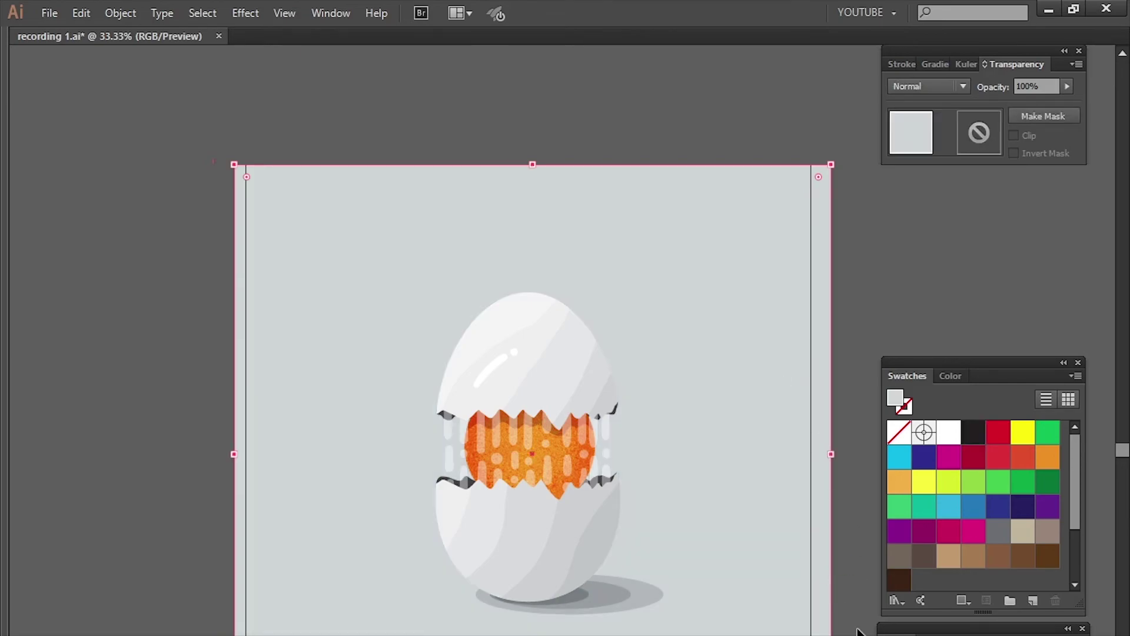
key(ctrl+shift+a)
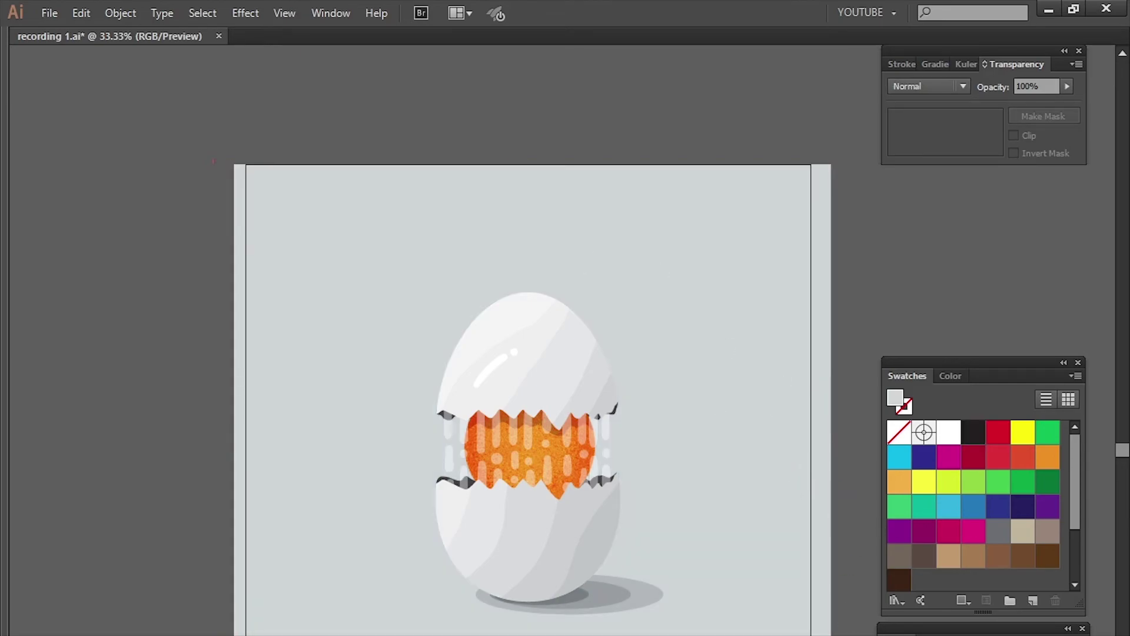
drag(656, 449, 328, 437)
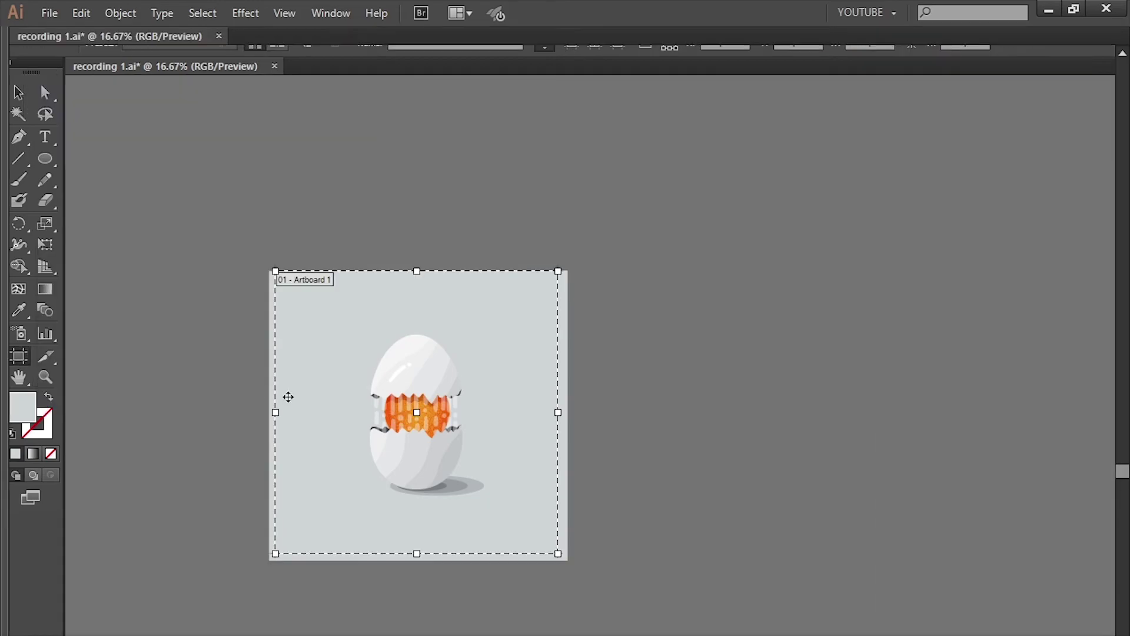
- Duplicate the egg artboard to the right and select all of the copied artwork
drag(288, 397, 596, 397)
scroll(677, 424, up, 2)
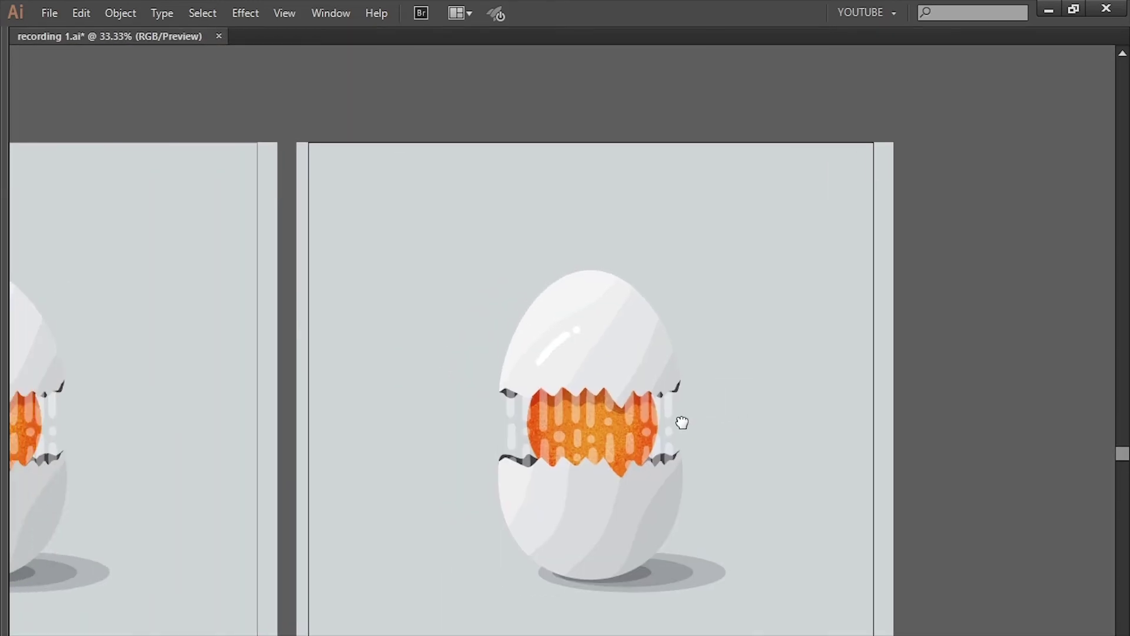
click(631, 531)
scroll(706, 450, up, 1)
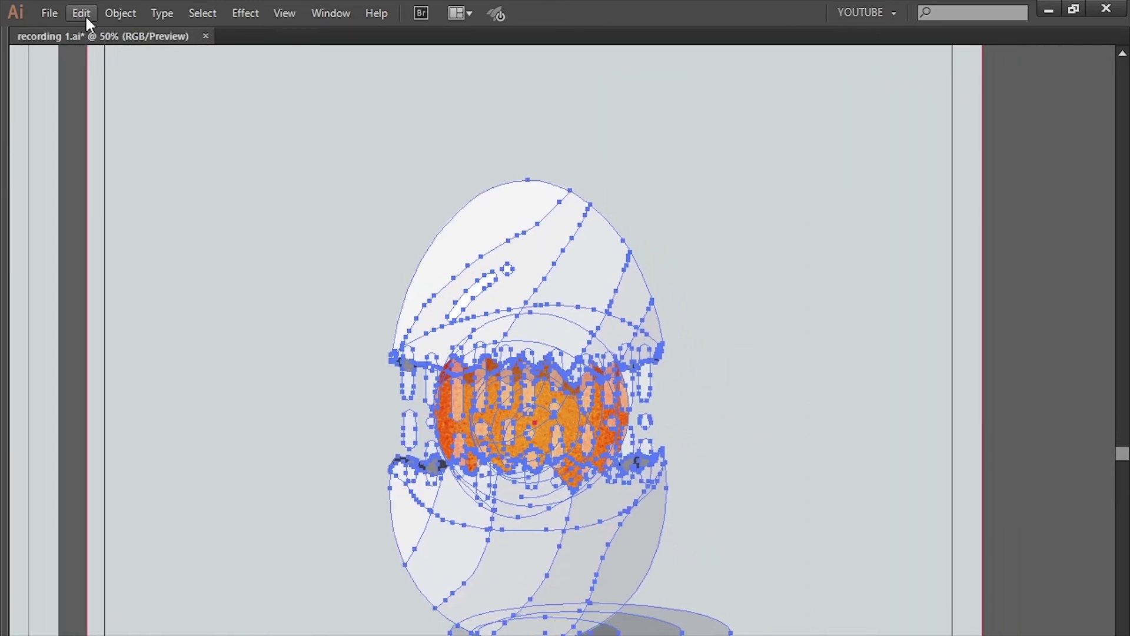
click(194, 199)
drag(106, 204, 693, 630)
- Tint the copy purple with Adjust Color Balance by shifting red/green and raising Blue
click(82, 13)
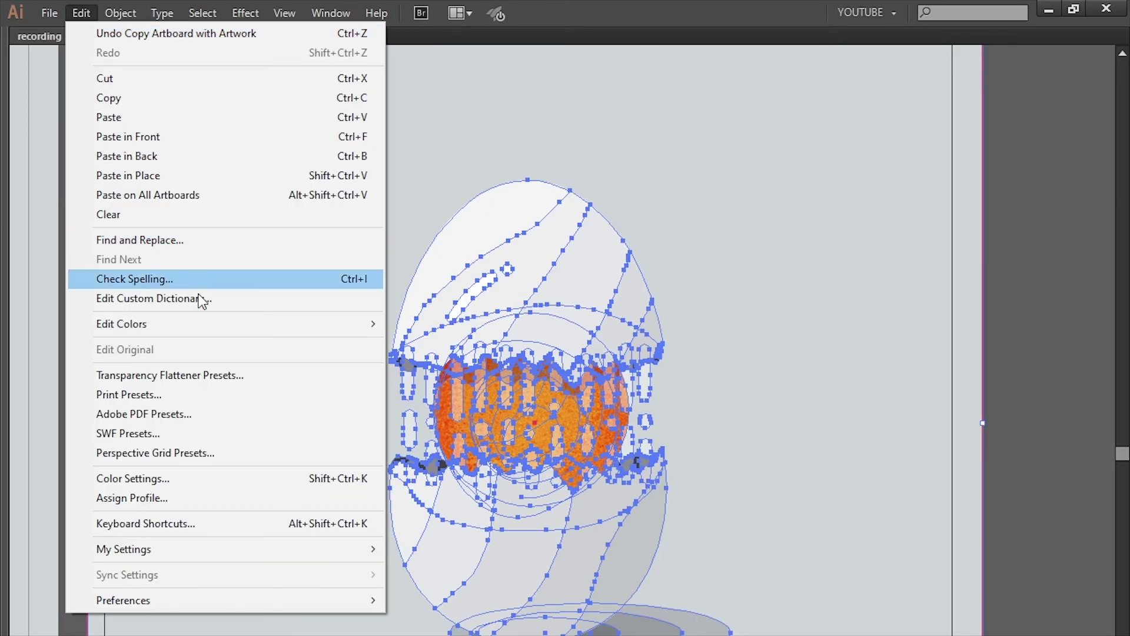
mouse_move(121, 323)
click(445, 369)
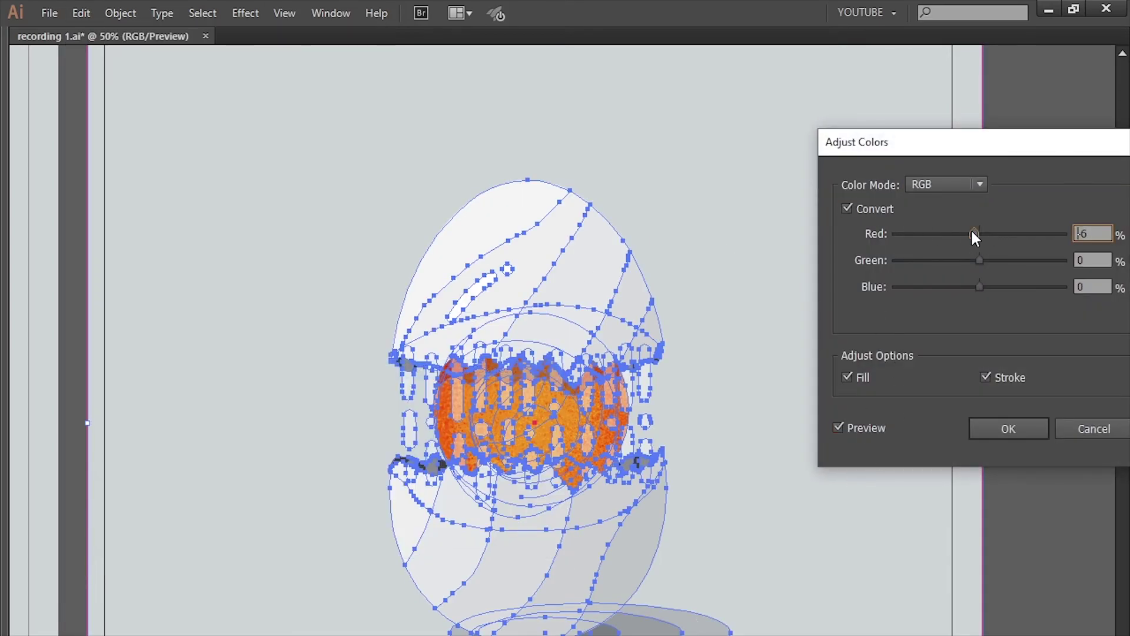
drag(973, 234, 988, 259)
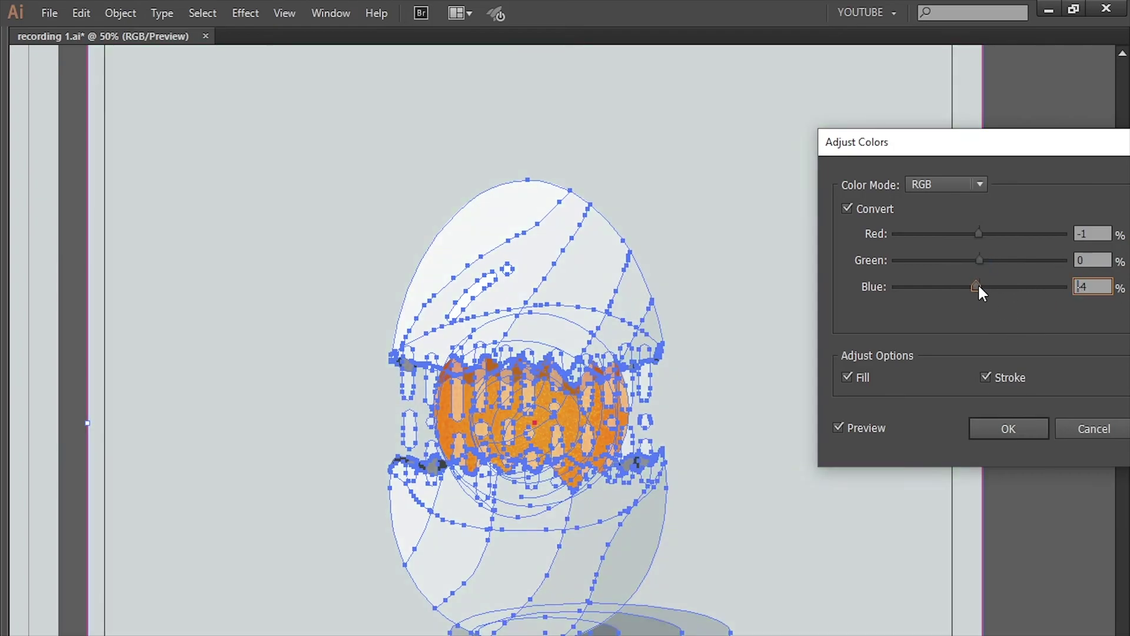
mouse_move(980, 287)
mouse_down()
mouse_move(967, 260)
mouse_move(978, 259)
mouse_move(981, 233)
mouse_up()
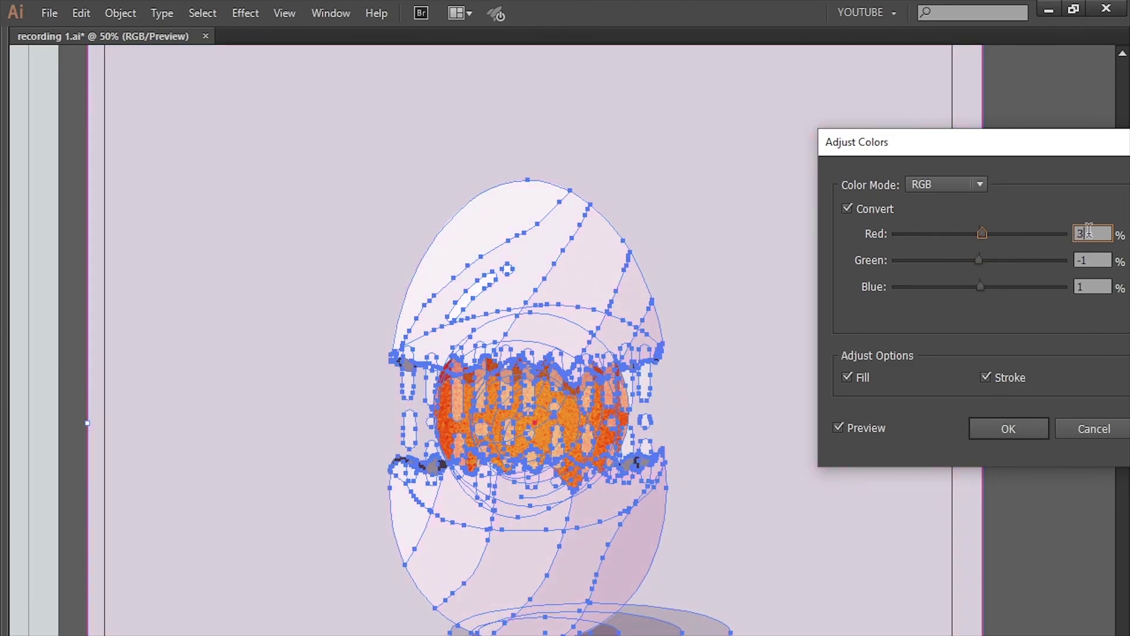
click(1009, 428)
click(710, 465)
scroll(561, 467, down, 2)
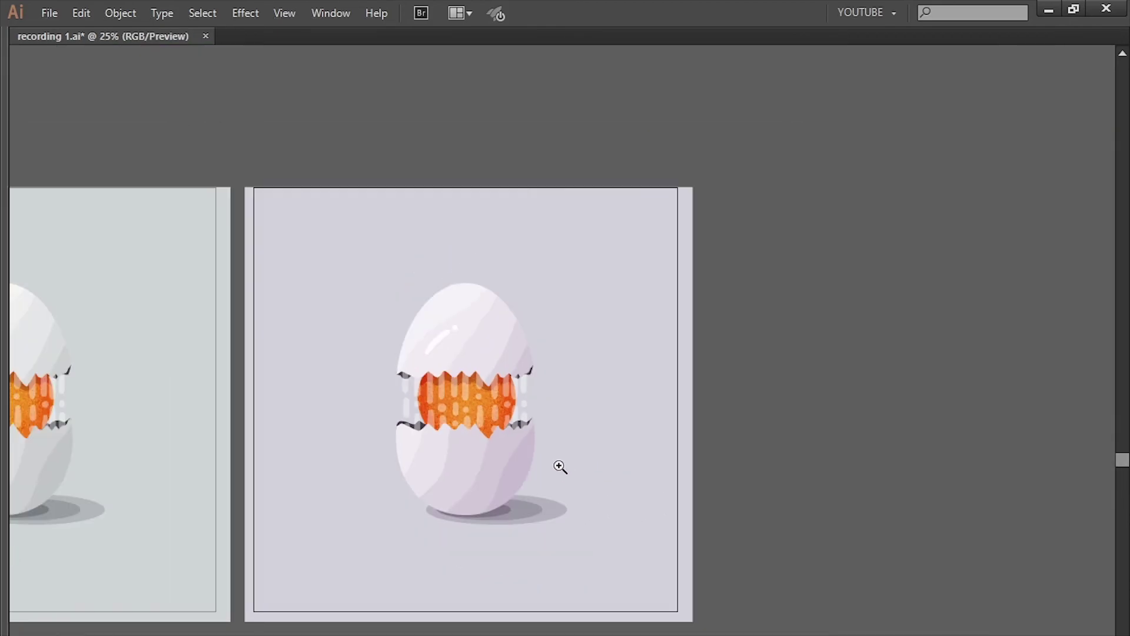
scroll(565, 465, up, 2)
scroll(696, 457, down, 2)
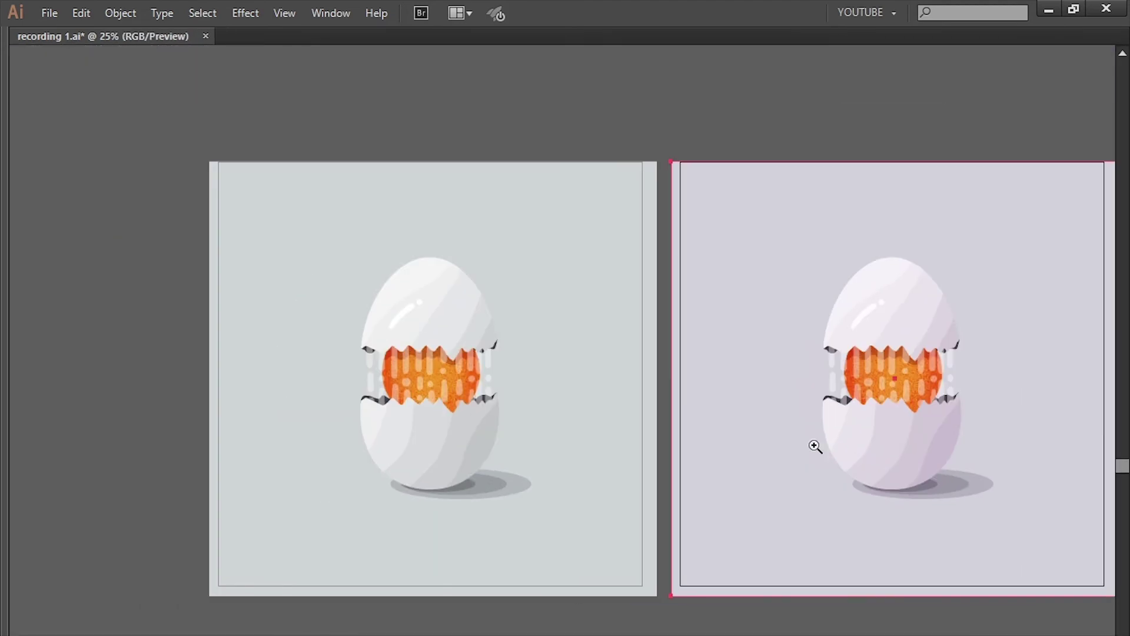
scroll(618, 353, up, 2)
scroll(618, 353, up, 1)
scroll(628, 469, down, 2)
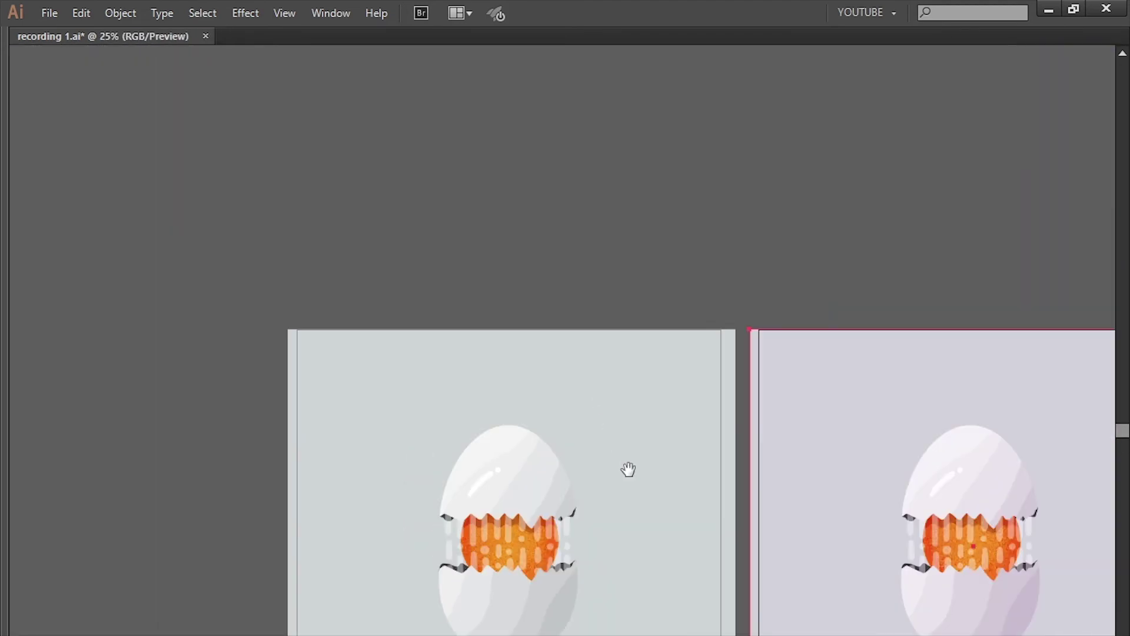
scroll(787, 450, up, 1)
scroll(716, 472, up, 1)
scroll(780, 391, up, 1)
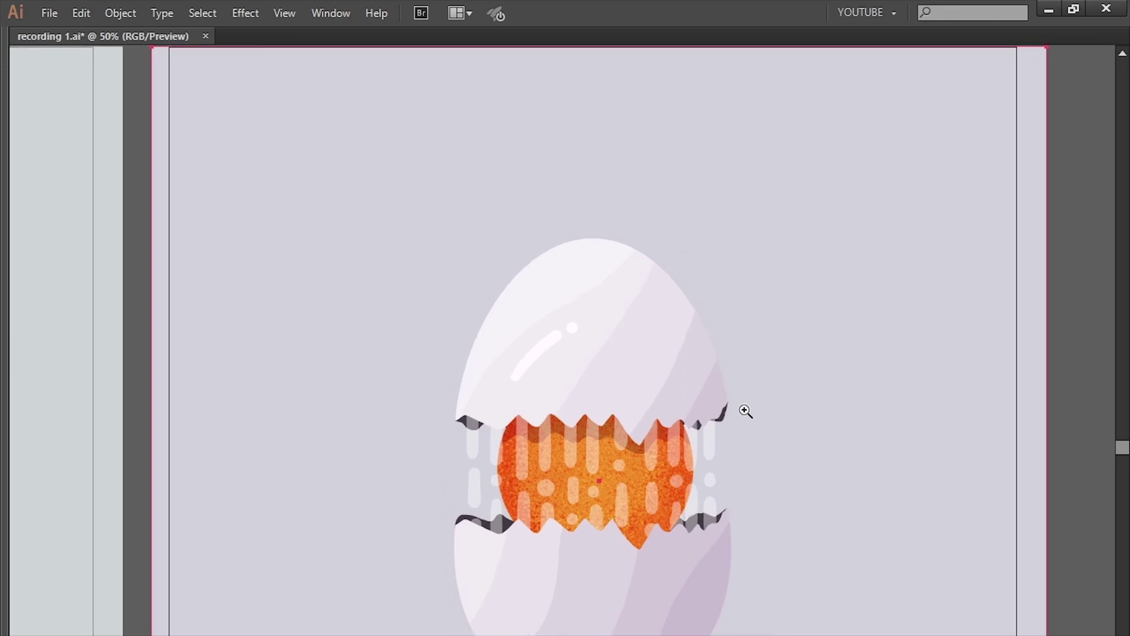
drag(739, 388, 684, 351)
scroll(724, 389, up, 1)
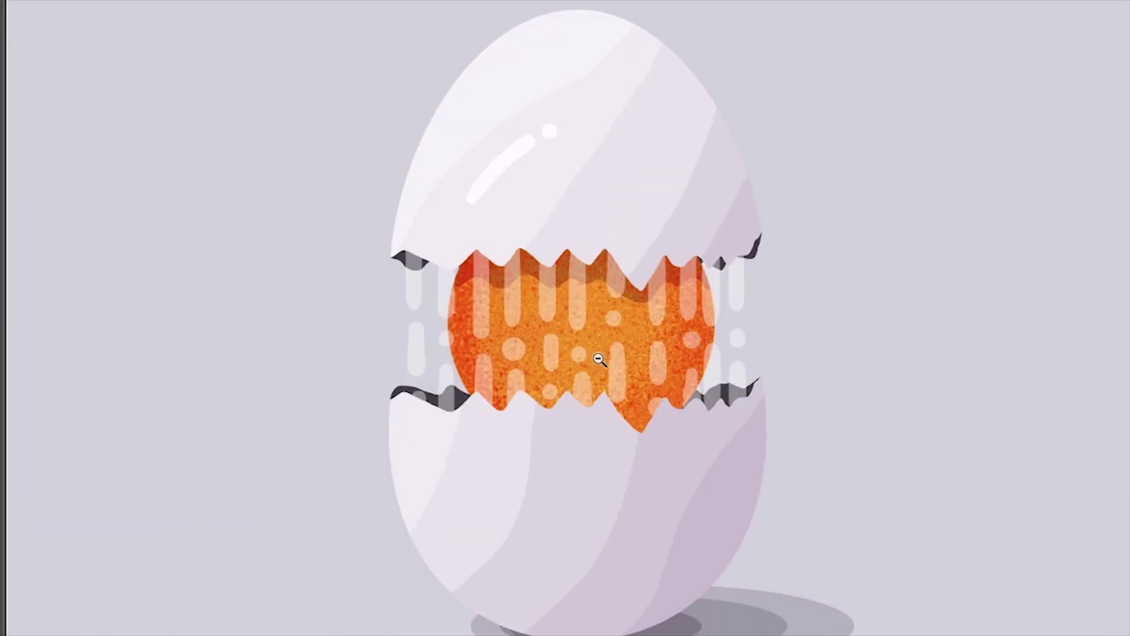
alt+click(599, 360)
click(575, 306)
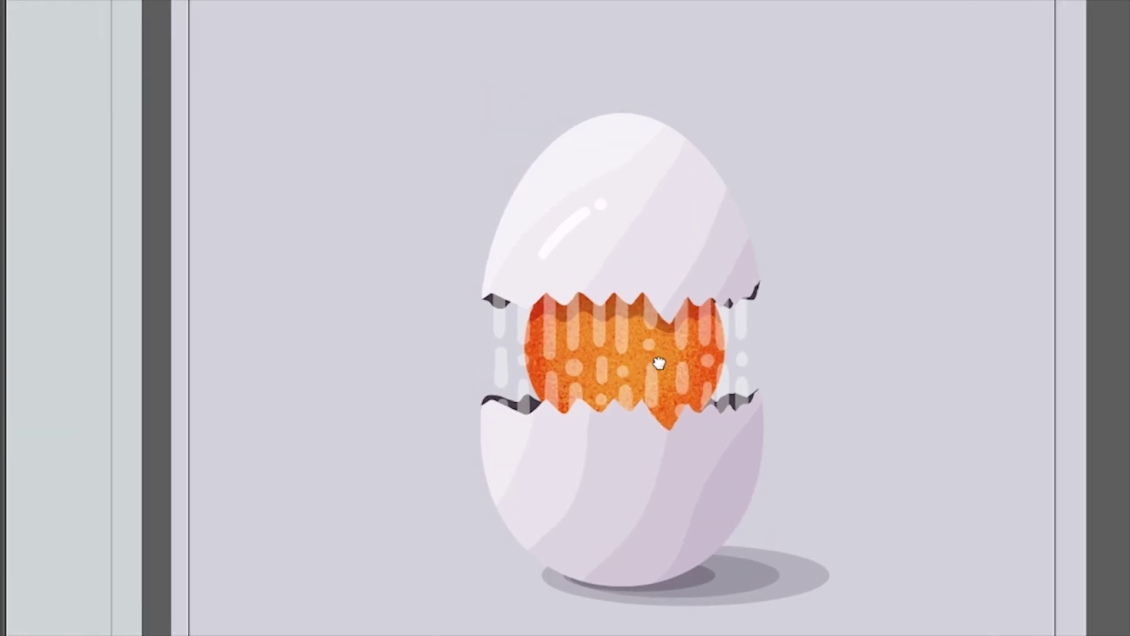
drag(607, 346, 933, 335)
drag(383, 310, 795, 310)
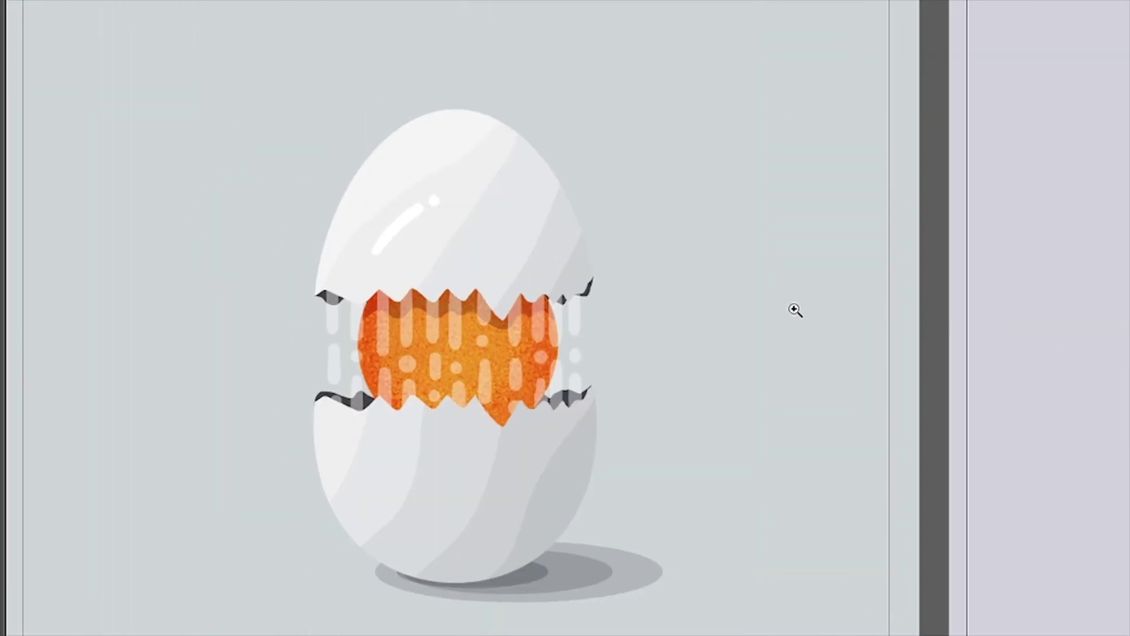
alt+click(601, 365)
click(694, 346)
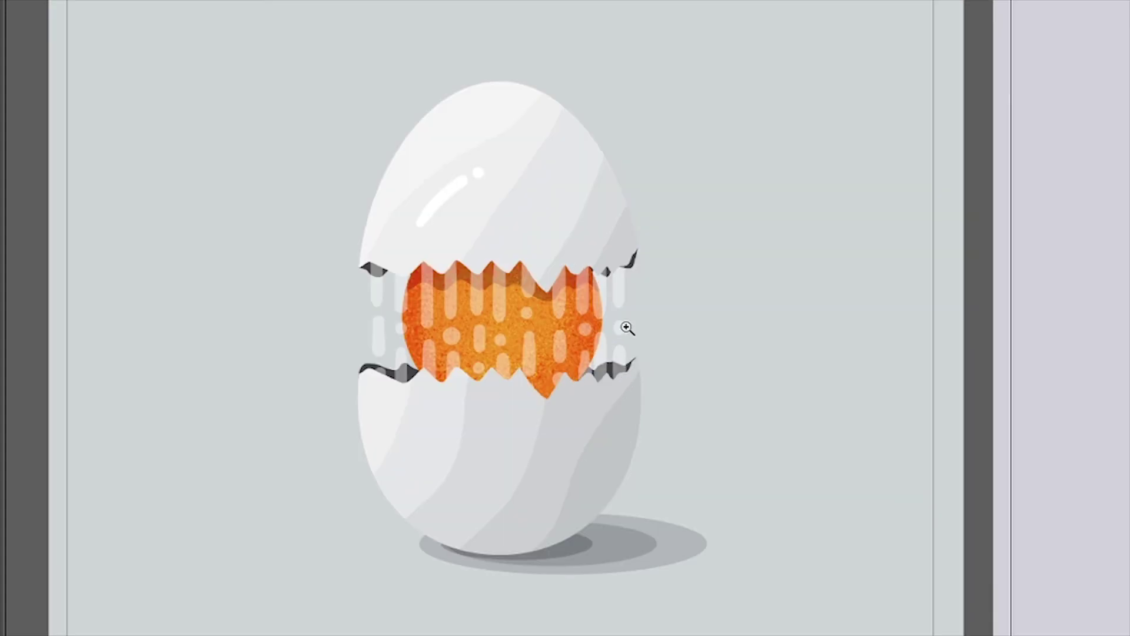
drag(650, 366, 681, 371)
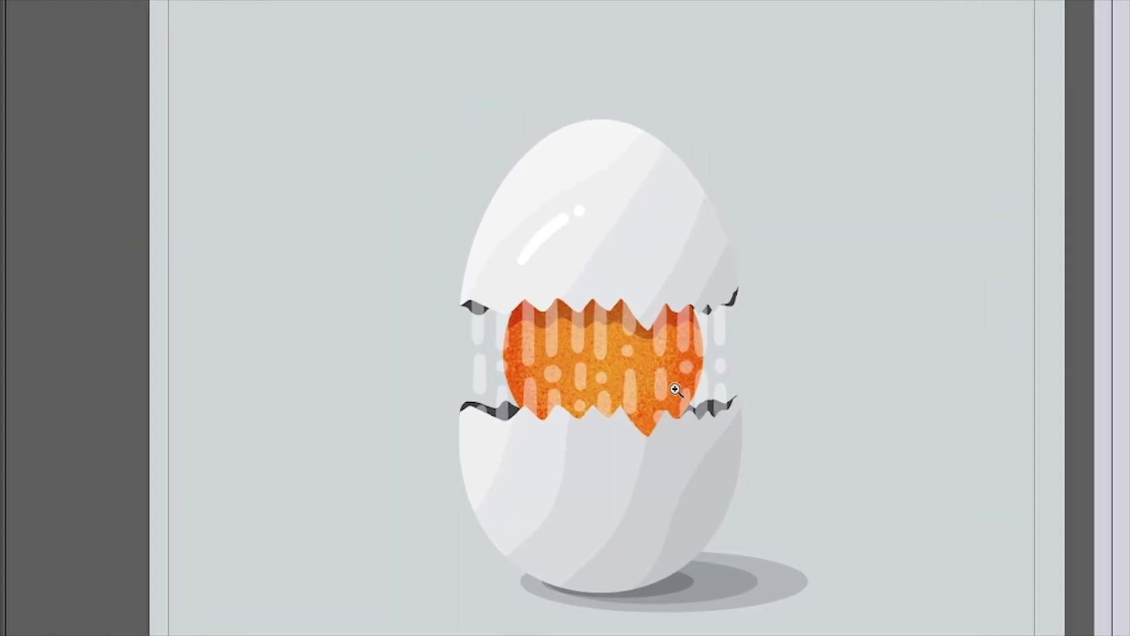
alt+click(675, 390)
click(715, 286)
click(560, 372)
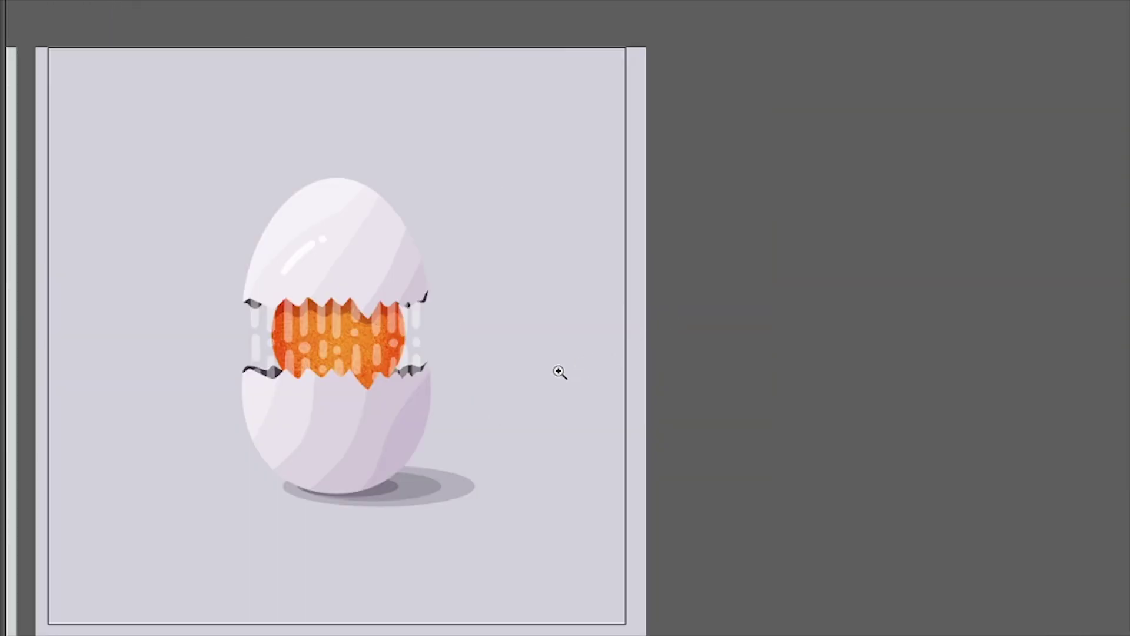
drag(559, 372, 887, 323)
drag(649, 346, 999, 321)
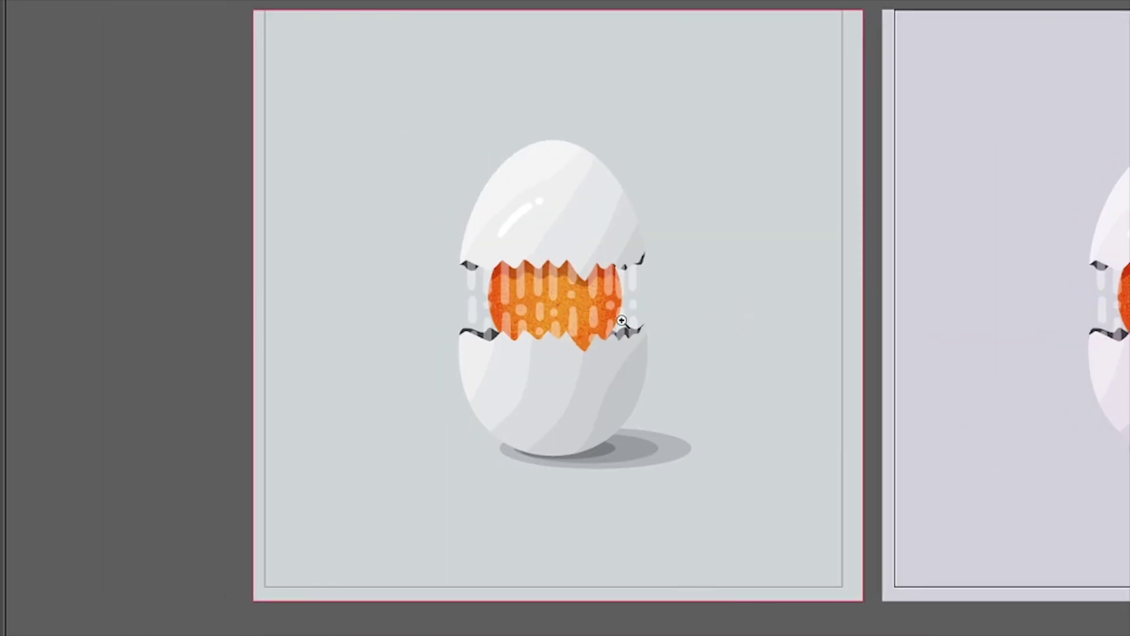
key(ctrl+plus)
drag(712, 312, 778, 316)
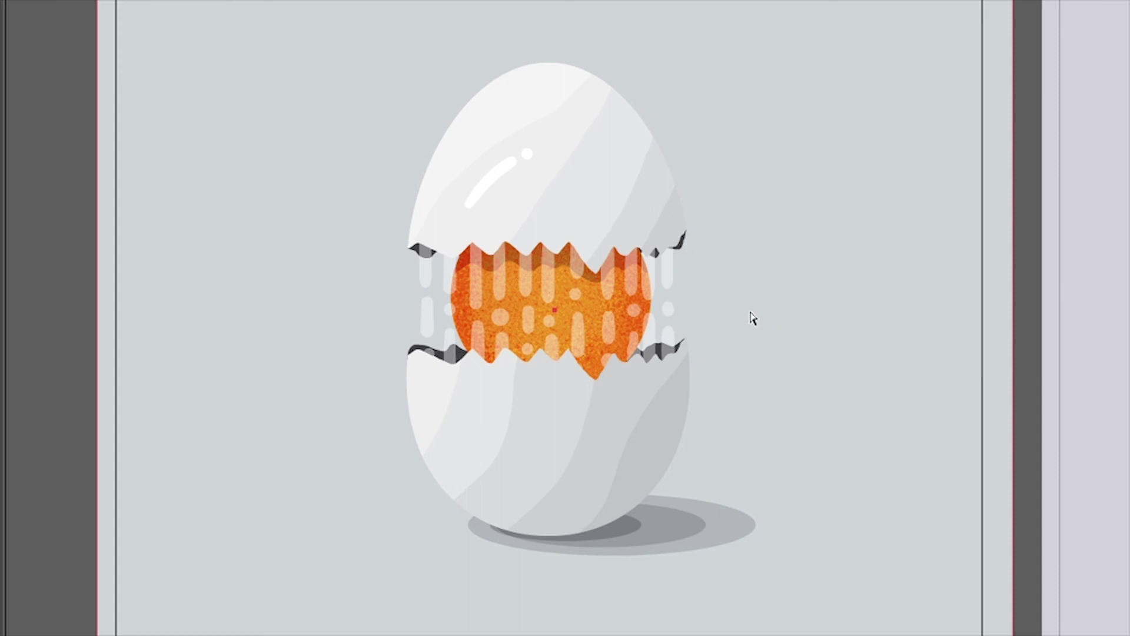